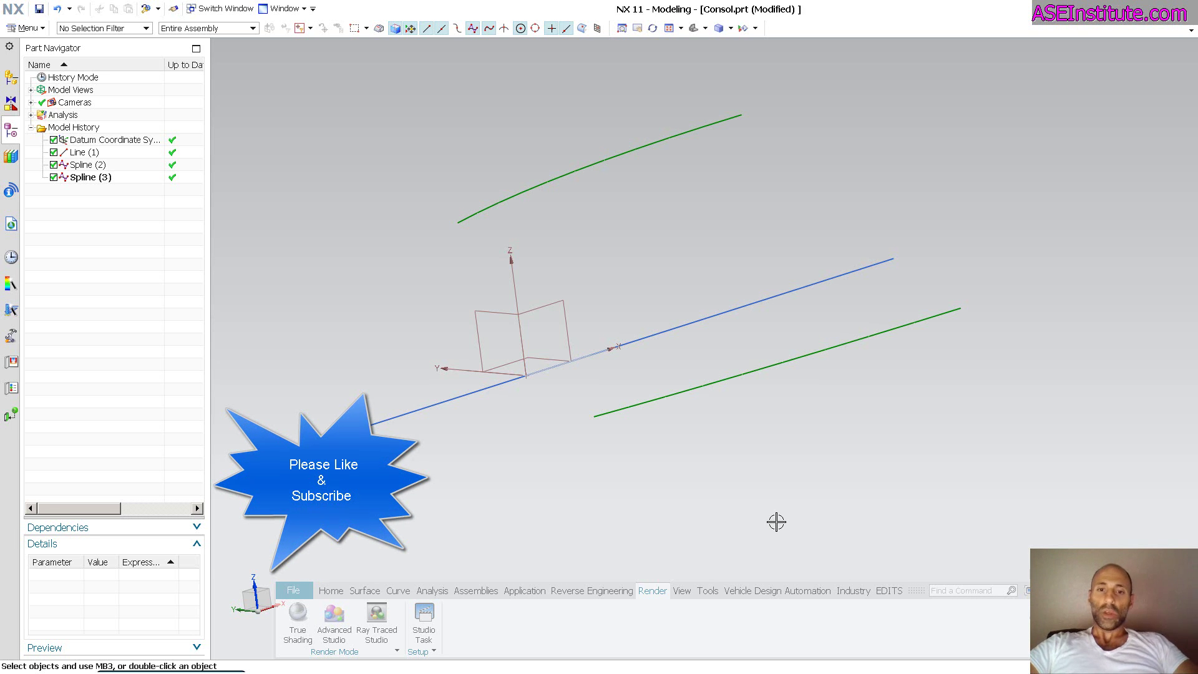
middle_drag(776, 521, 844, 233)
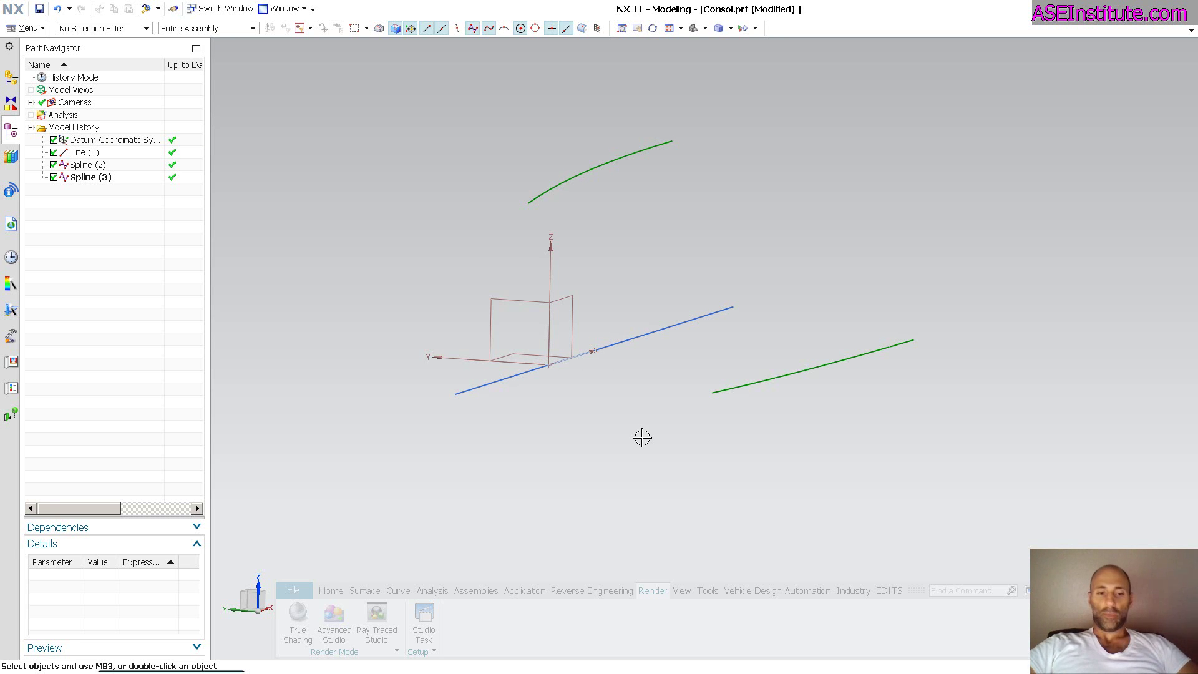
click(371, 591)
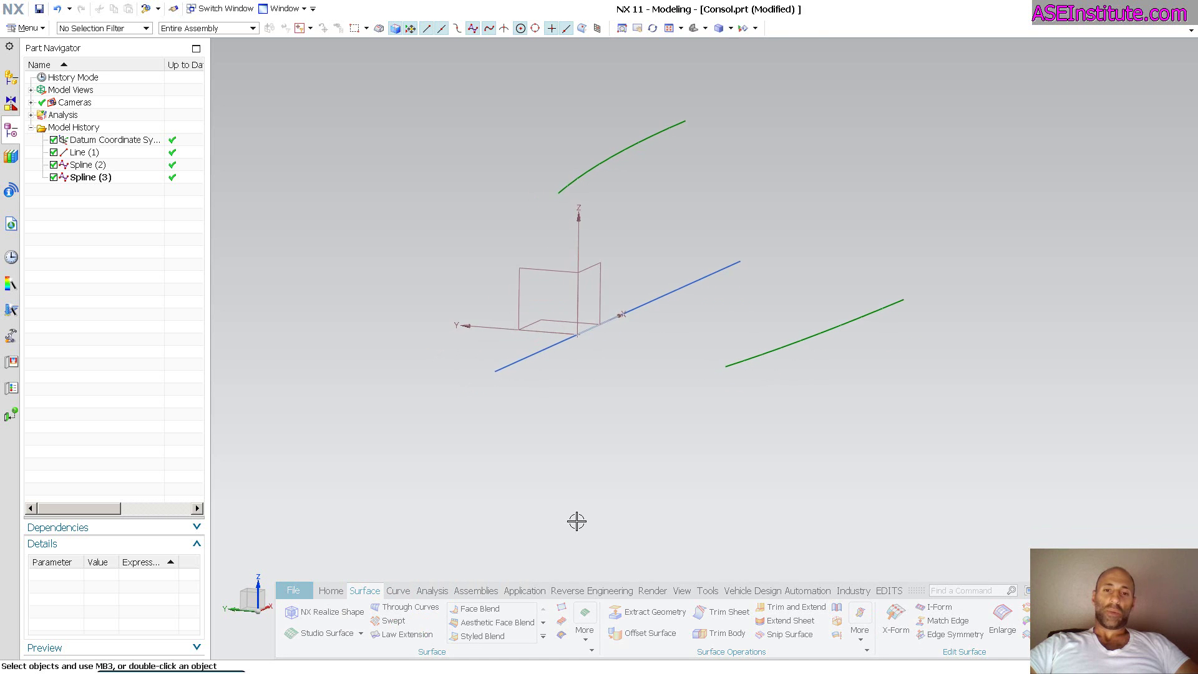
middle_drag(576, 521, 602, 148)
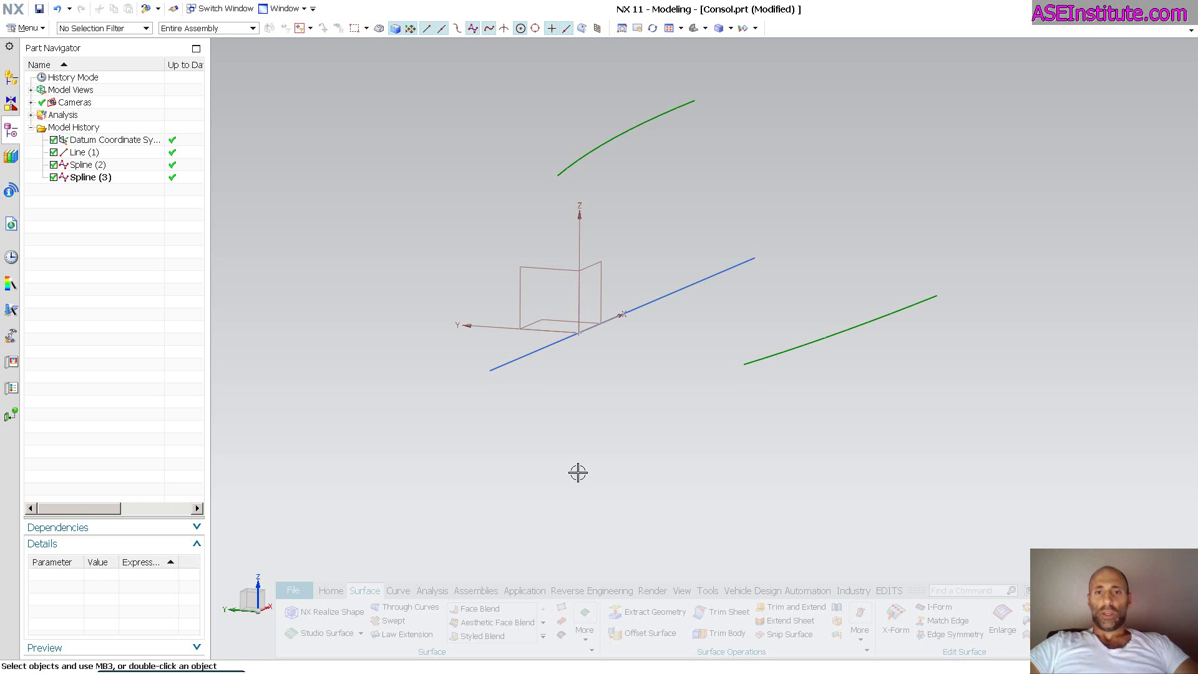
middle_drag(589, 469, 616, 468)
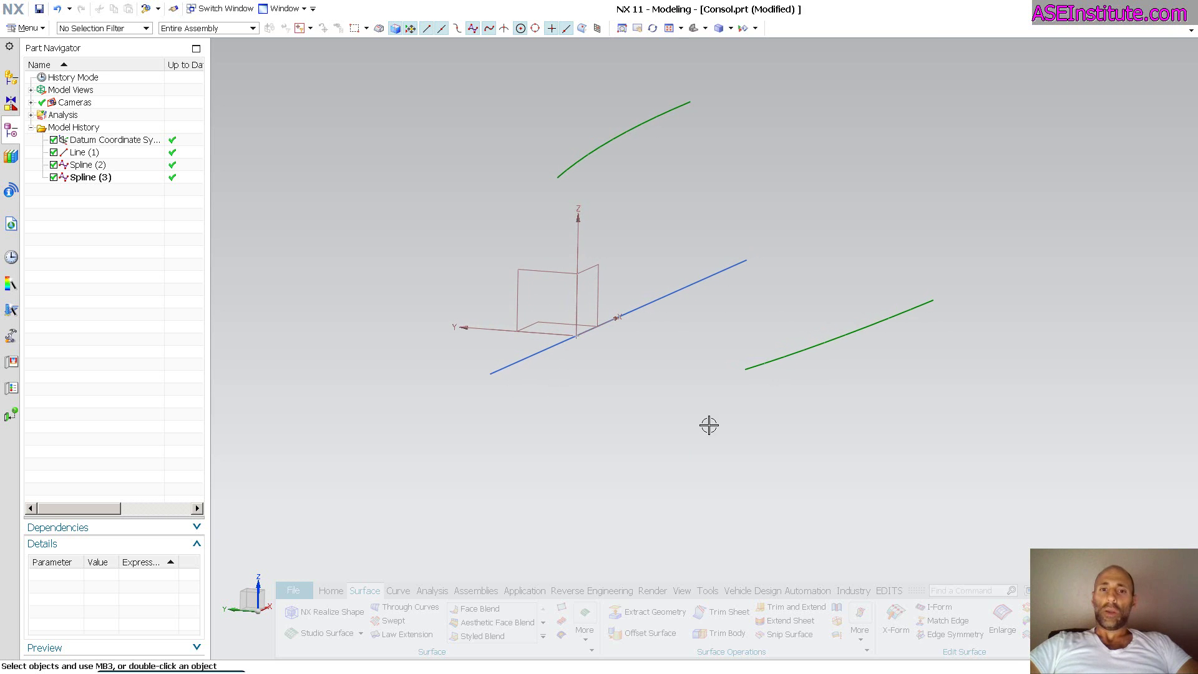
Offset the upper green spline downward by a constant 15 mm using Offset Curve with law control.
click(402, 591)
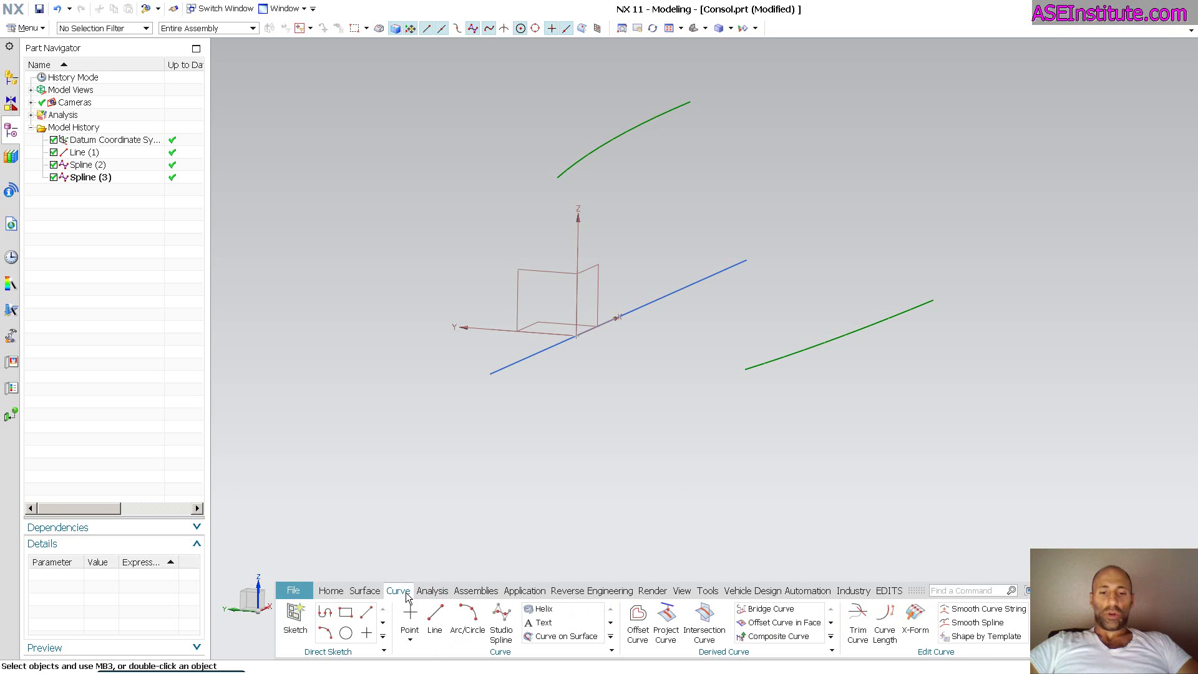
click(637, 620)
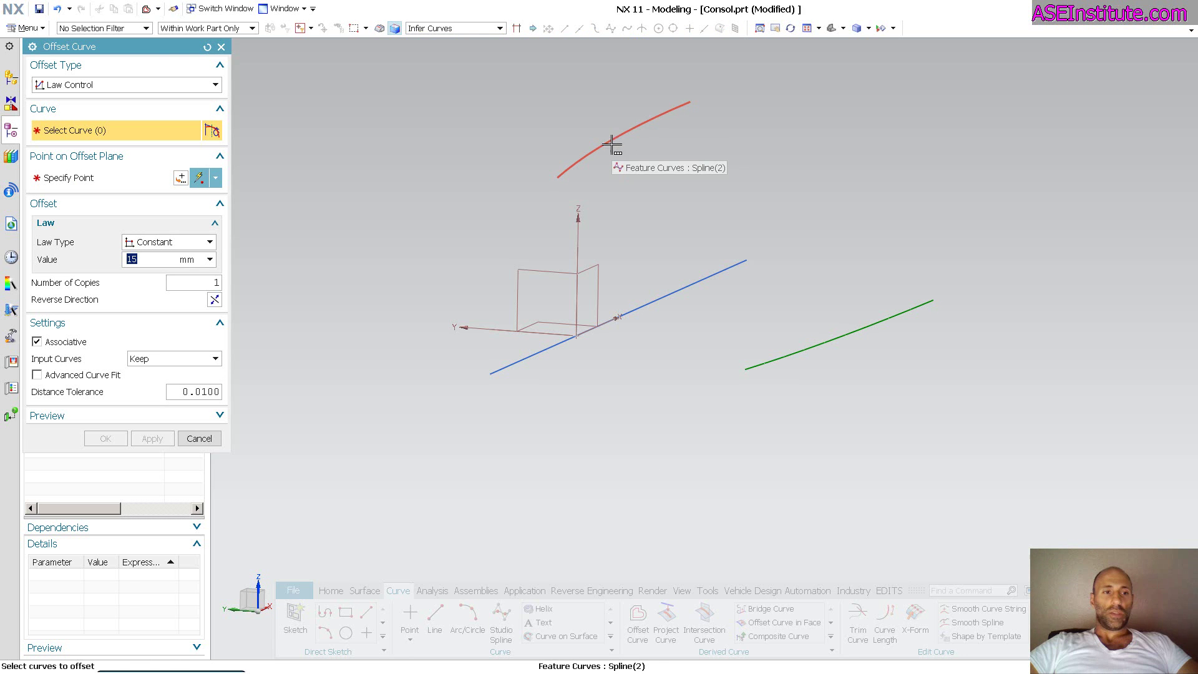
click(611, 145)
click(685, 153)
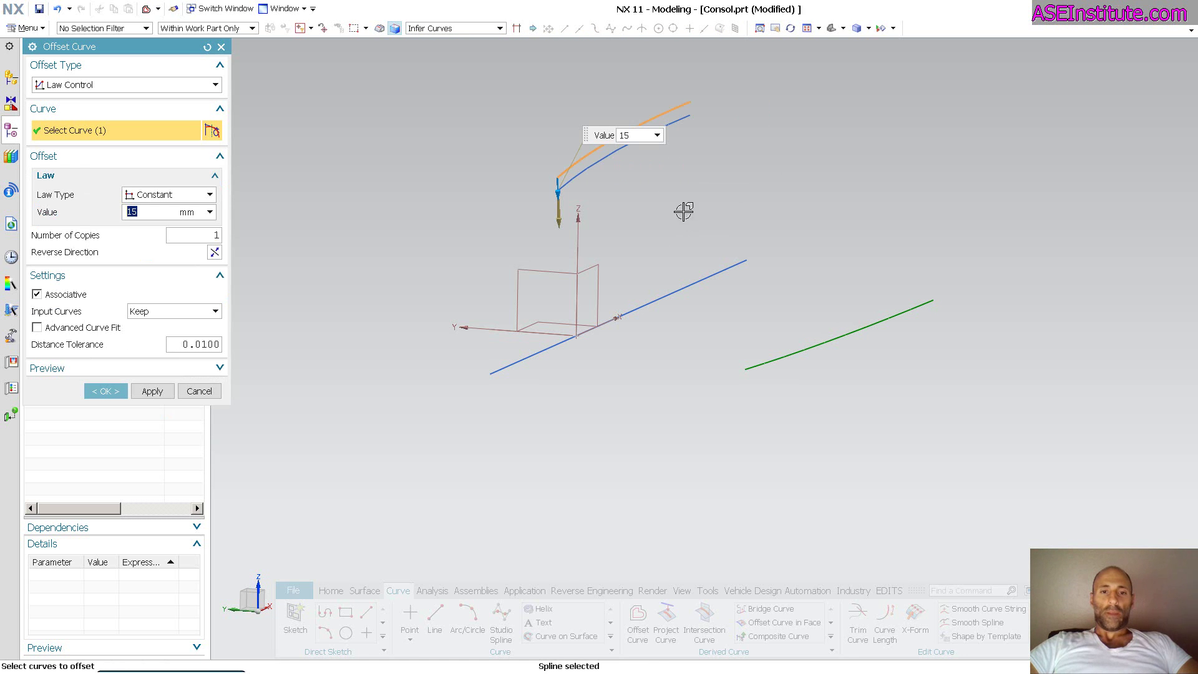
scroll(518, 380, up, 1)
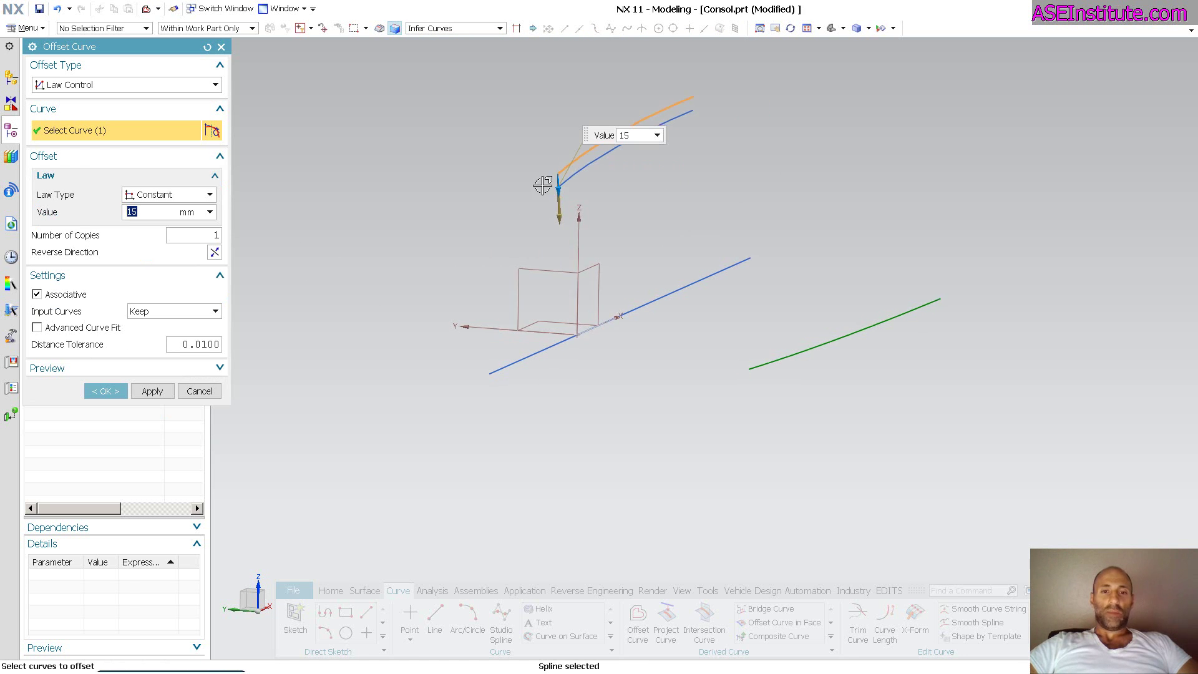
scroll(542, 185, up, 2)
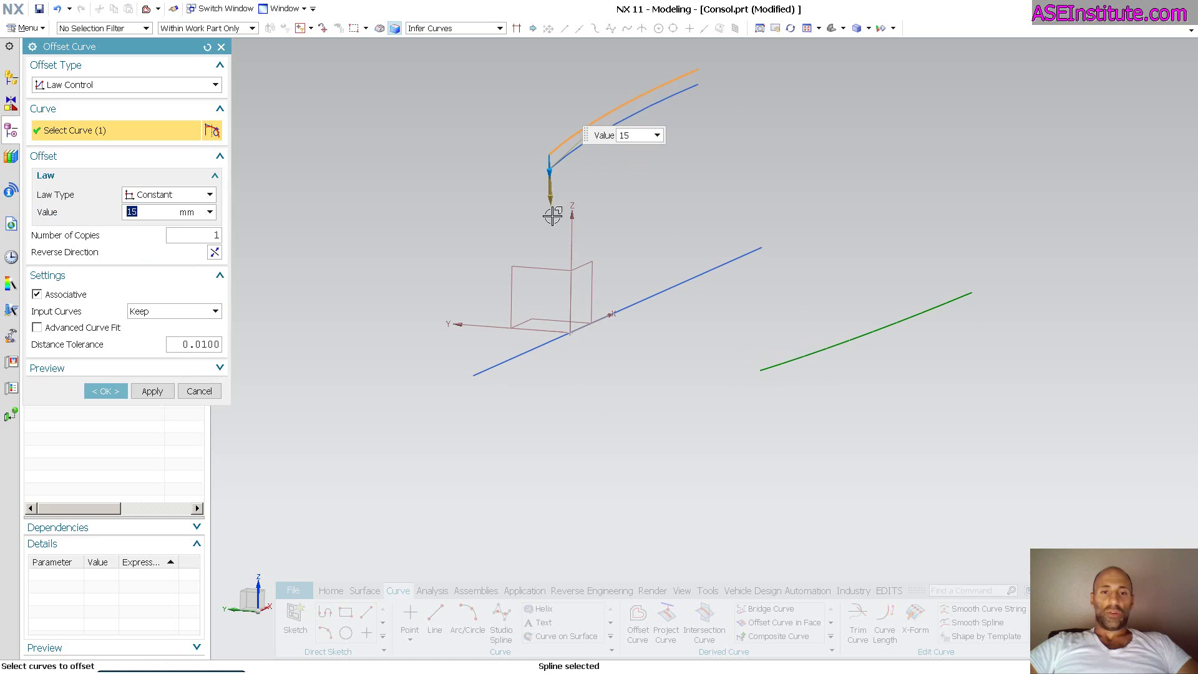
click(158, 395)
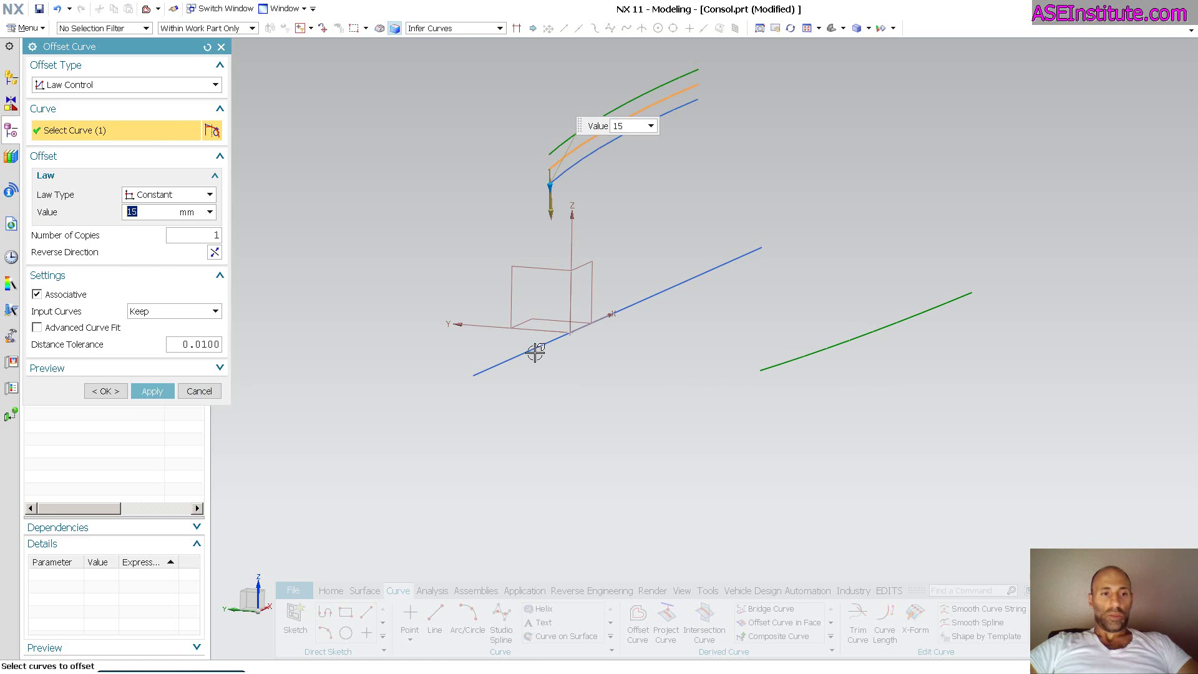
Offset the lower green spline 15 mm inward toward the straight line, leaving the upper offset curve out of the selection.
click(791, 357)
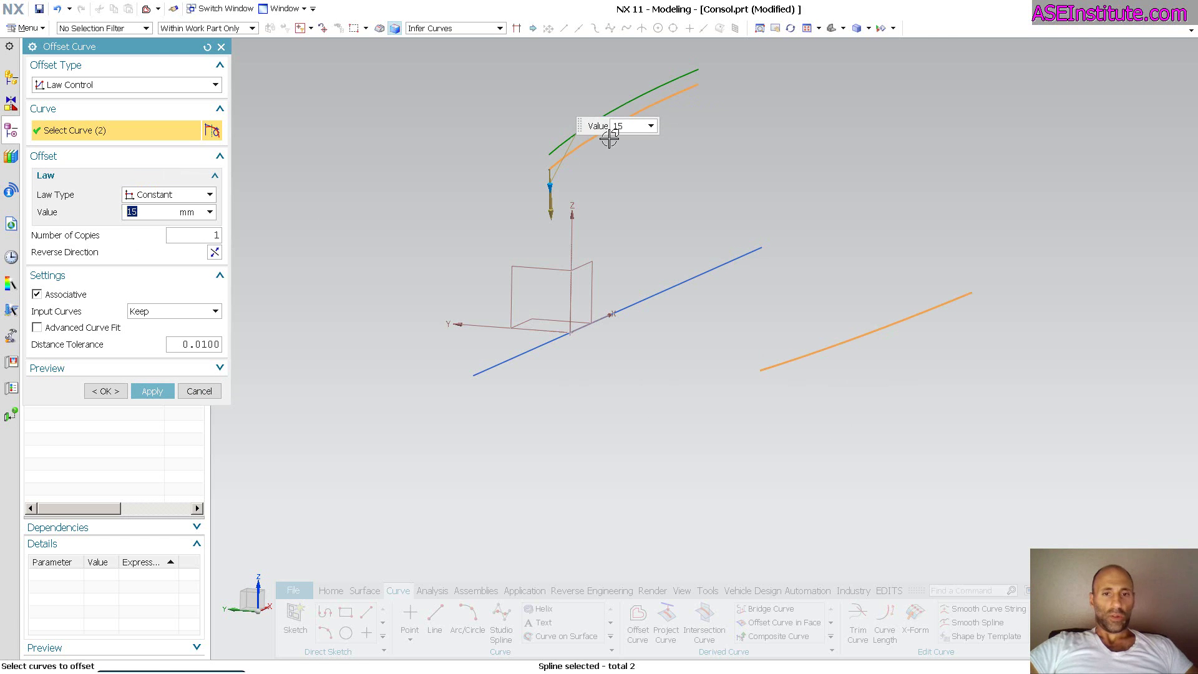
shift+click(572, 153)
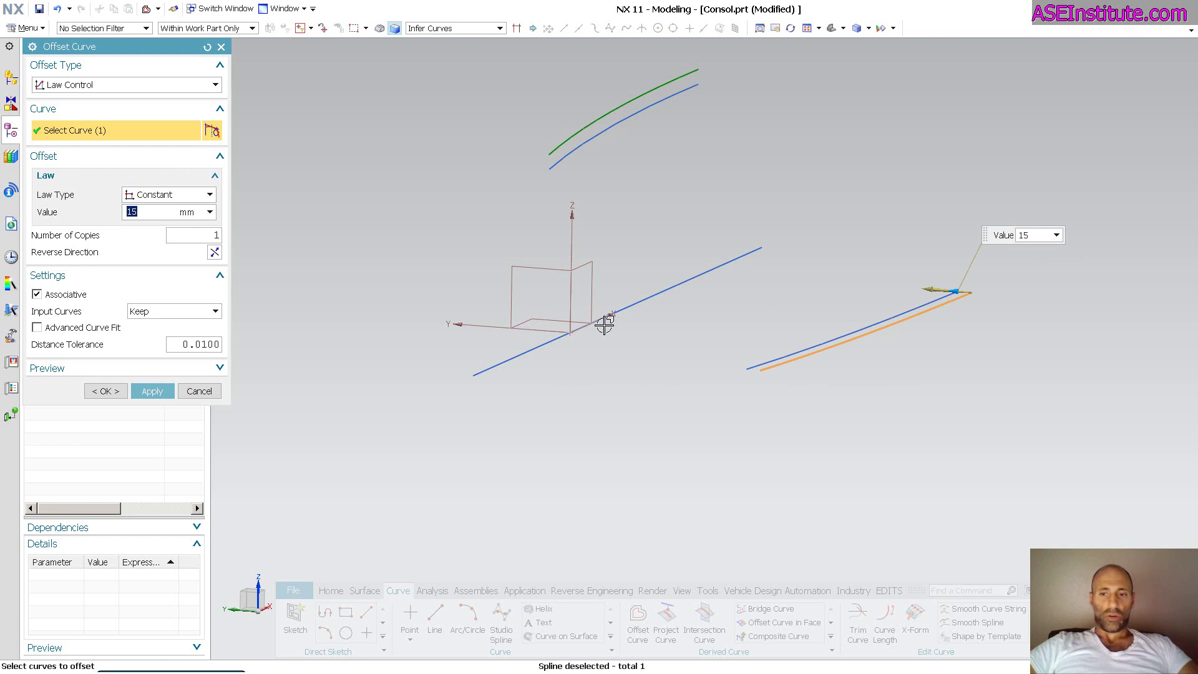
click(106, 391)
Create a Combined Projection from the upper and lower offset curves, reversing the projection direction of the first curve.
middle_drag(888, 470, 887, 470)
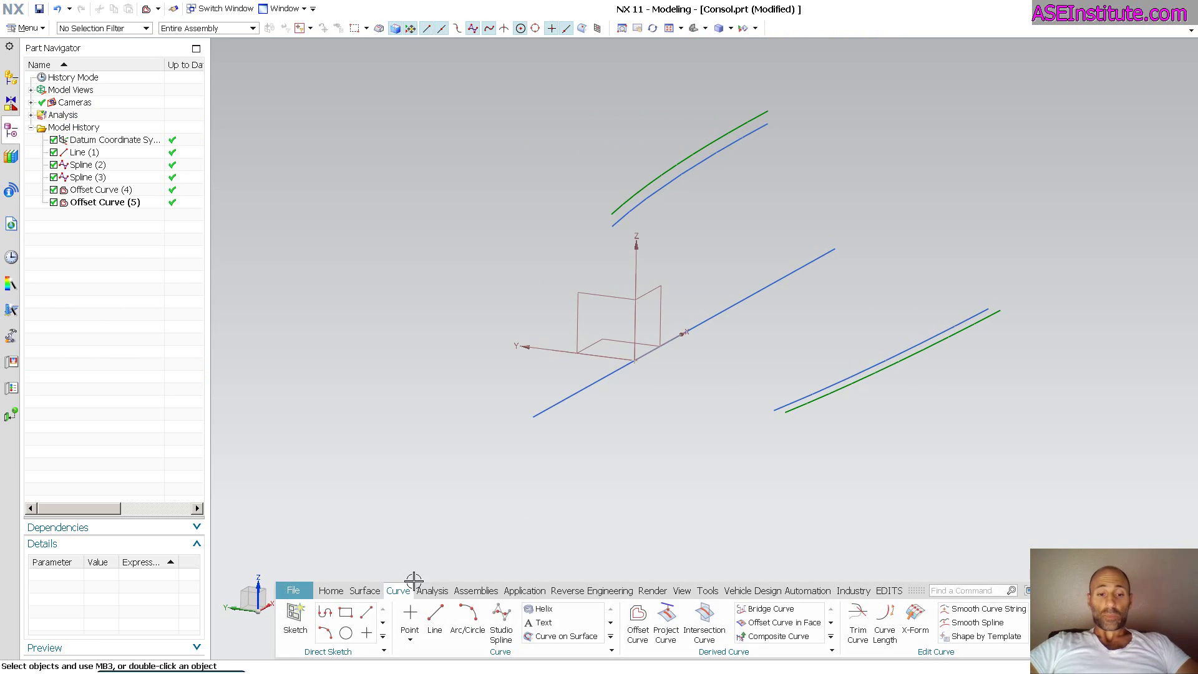
click(831, 637)
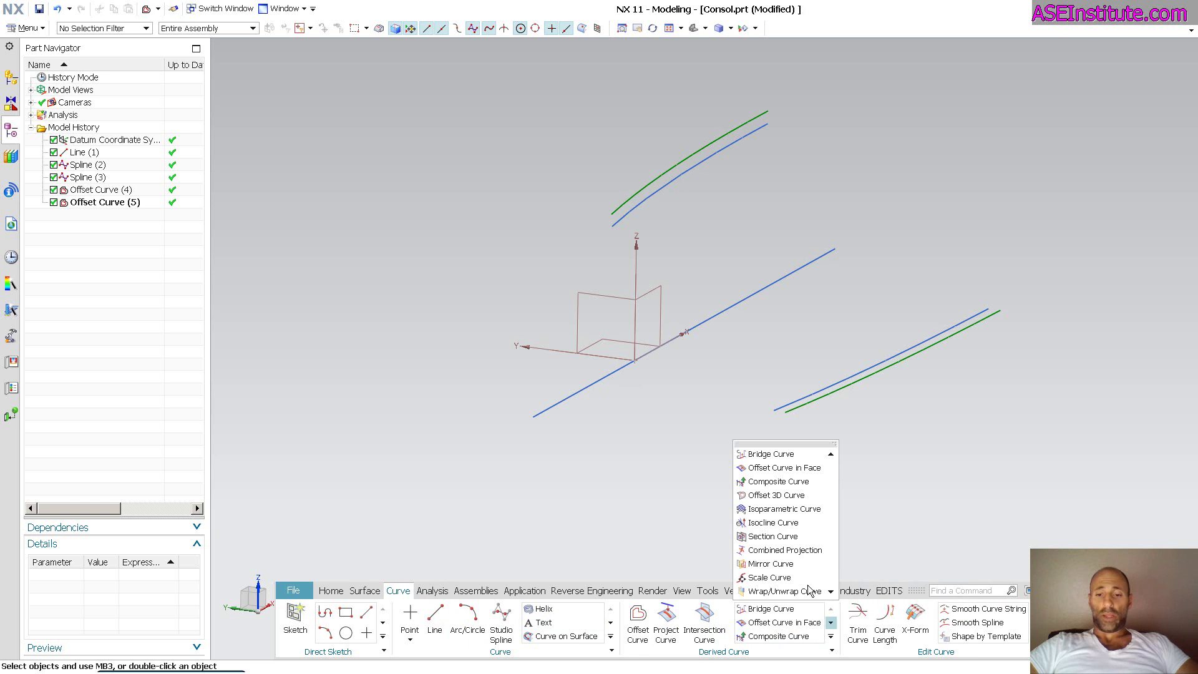
click(784, 551)
click(630, 208)
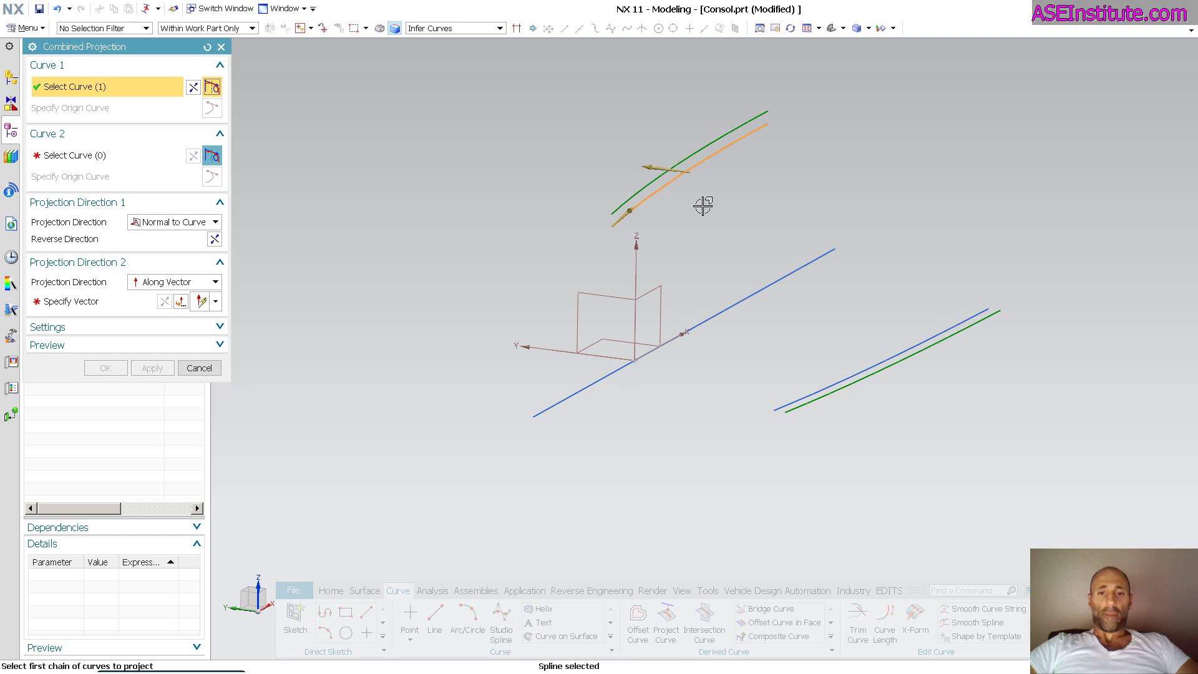
double_click(649, 161)
middle_click(724, 197)
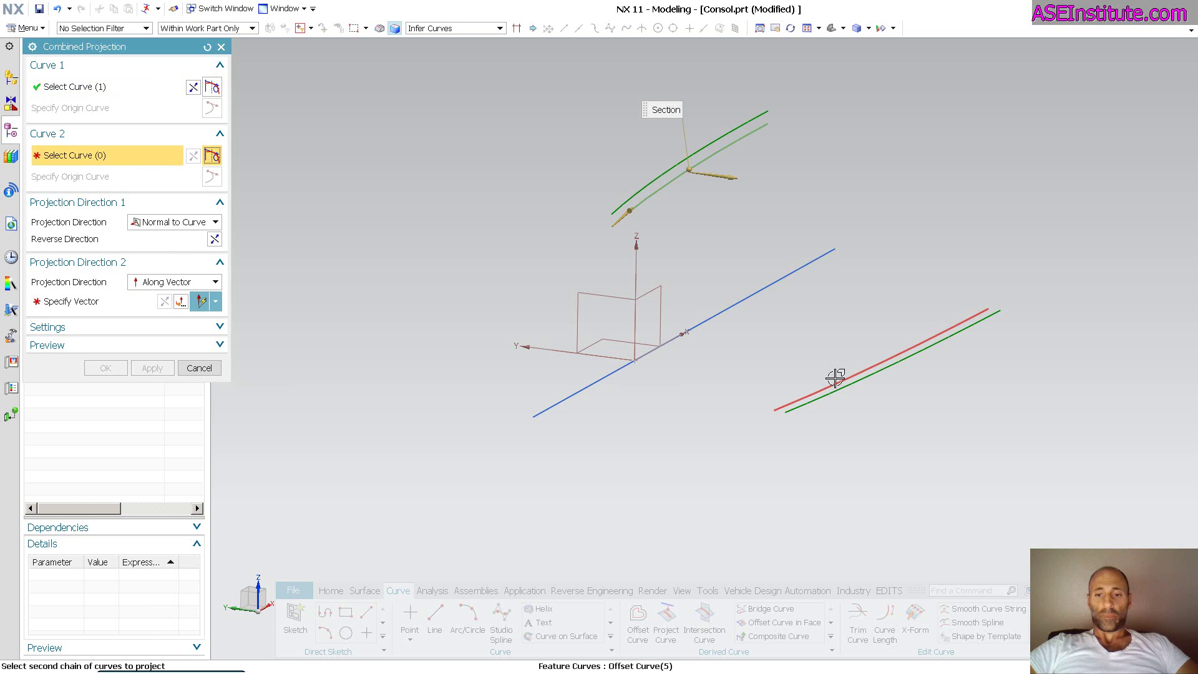
click(834, 378)
middle_click(837, 334)
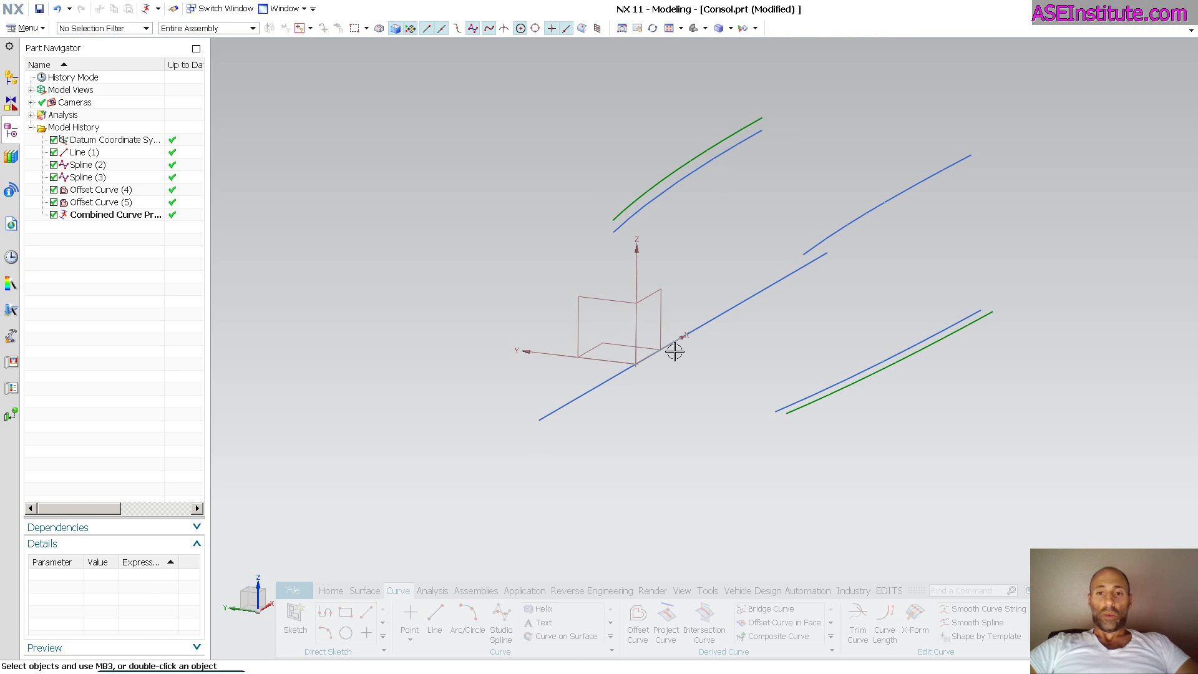
Mirror the combined projection curve across the XZ plane of the datum coordinate system with Mirror Geometry.
scroll(474, 502, down, 1)
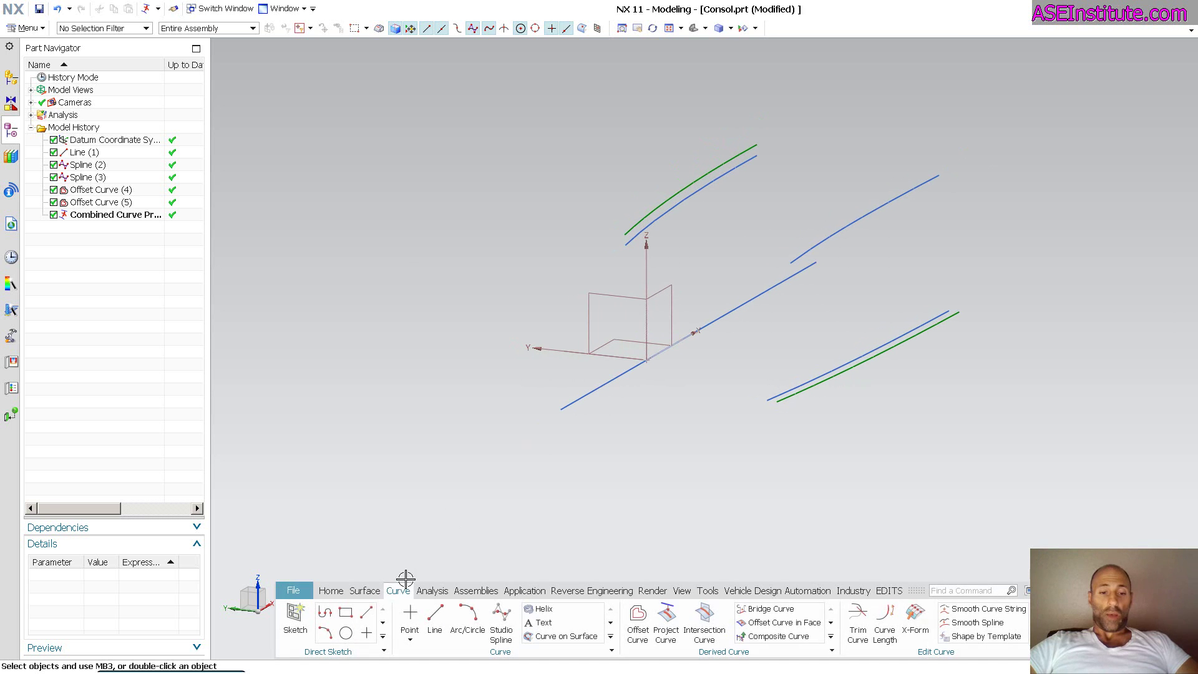
click(331, 590)
click(643, 637)
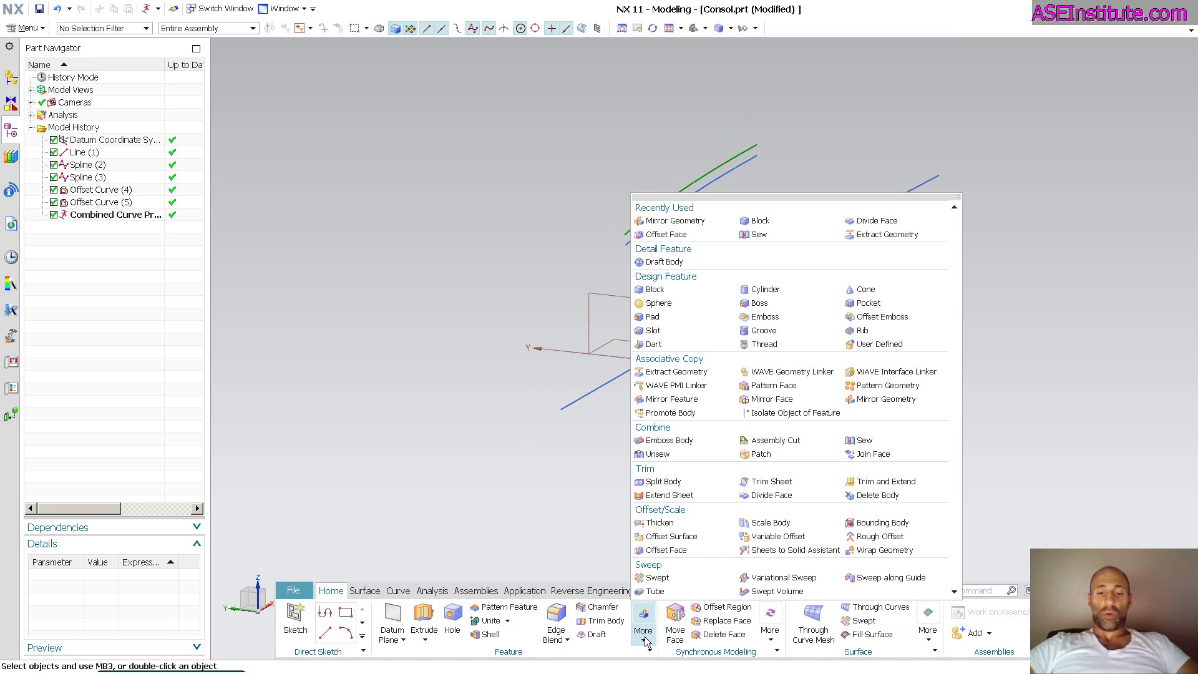
click(885, 400)
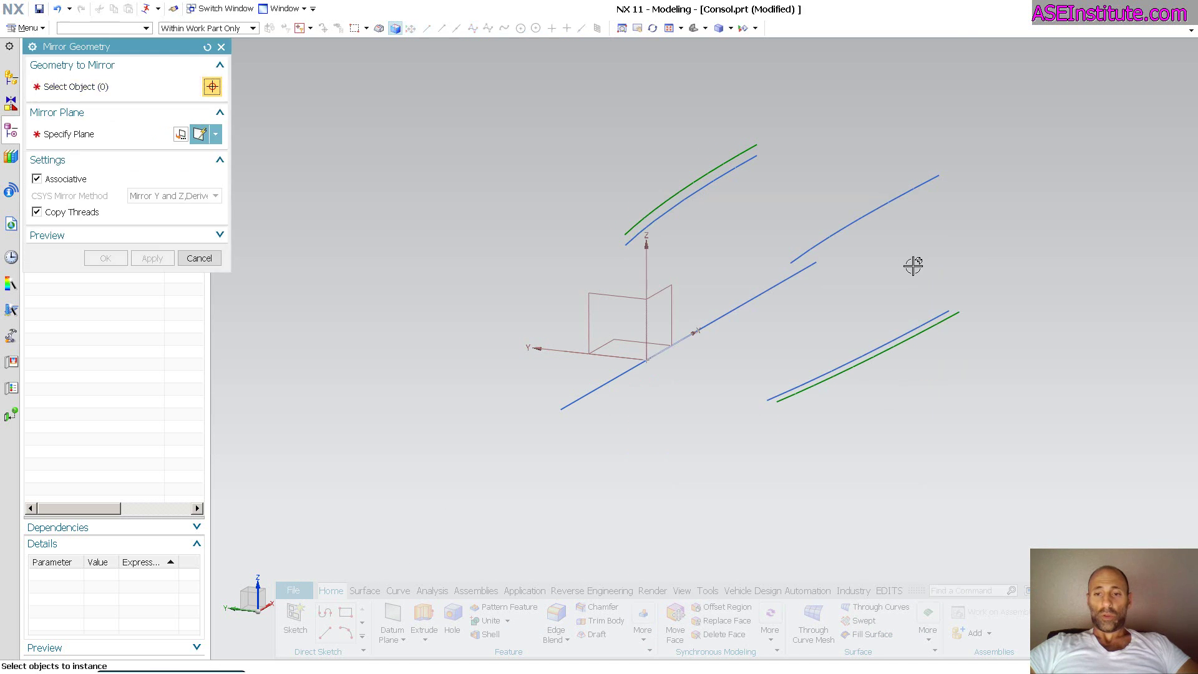
click(861, 220)
middle_click(686, 247)
click(668, 288)
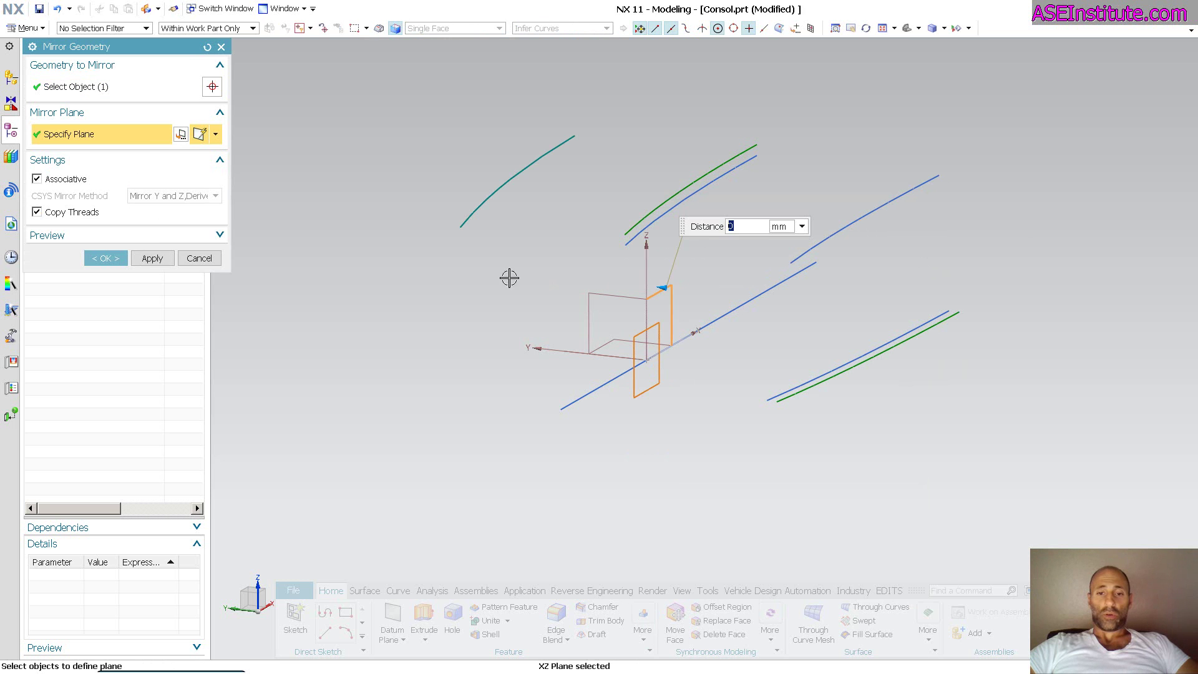
middle_click(447, 271)
Start a Section Surface and set its type to Circular and its mode to Three Point.
middle_drag(344, 385, 345, 390)
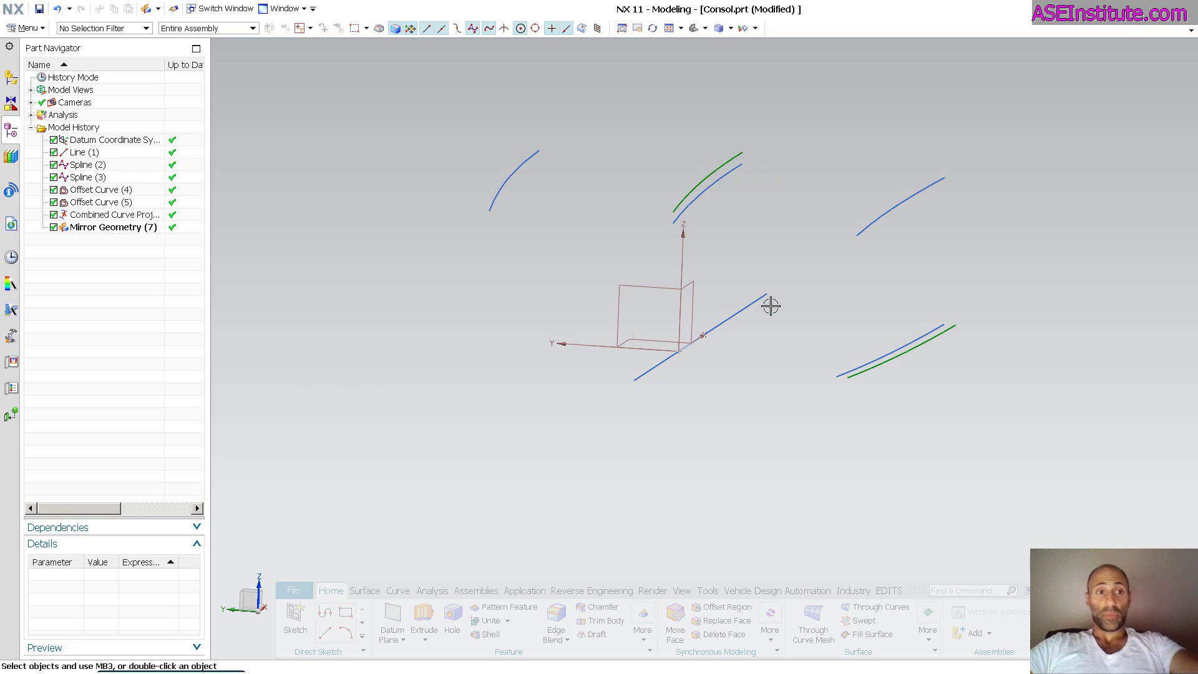
click(365, 590)
click(586, 633)
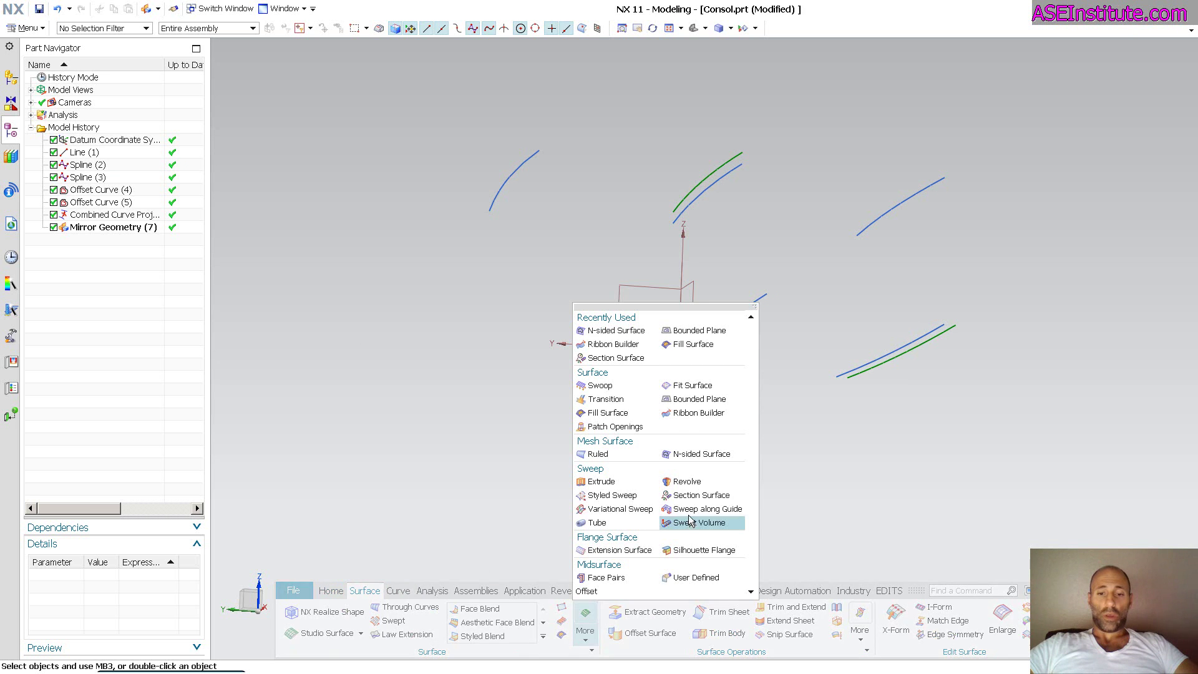
click(722, 496)
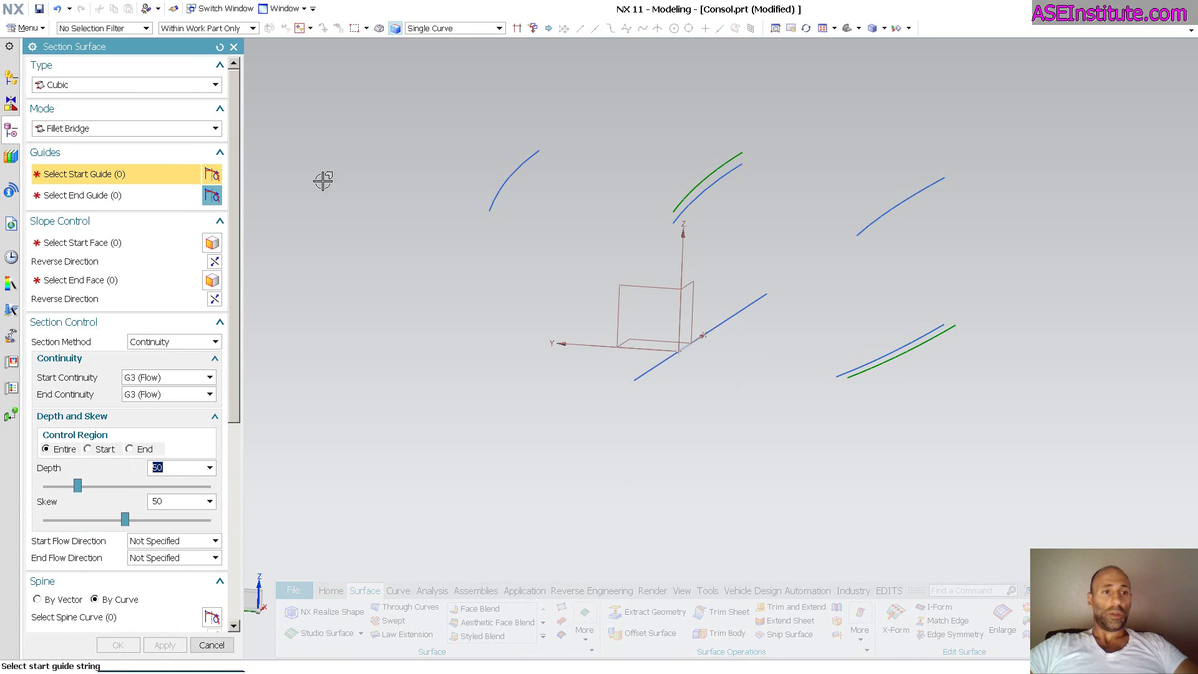
click(135, 89)
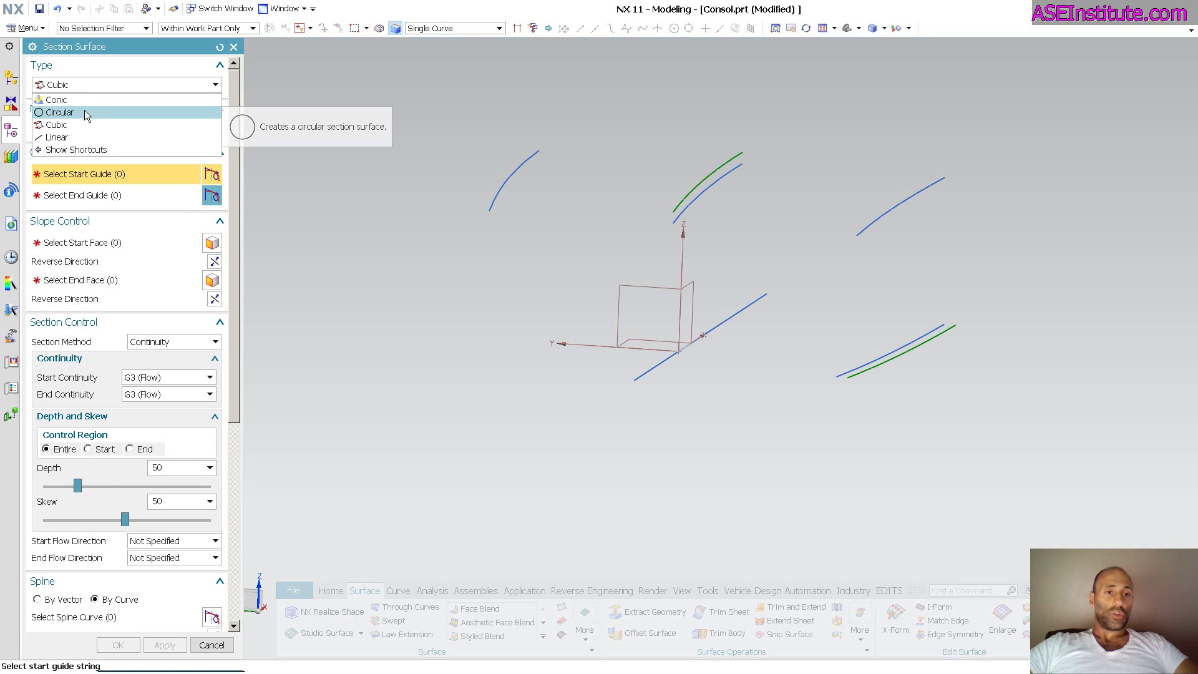
click(84, 110)
click(144, 129)
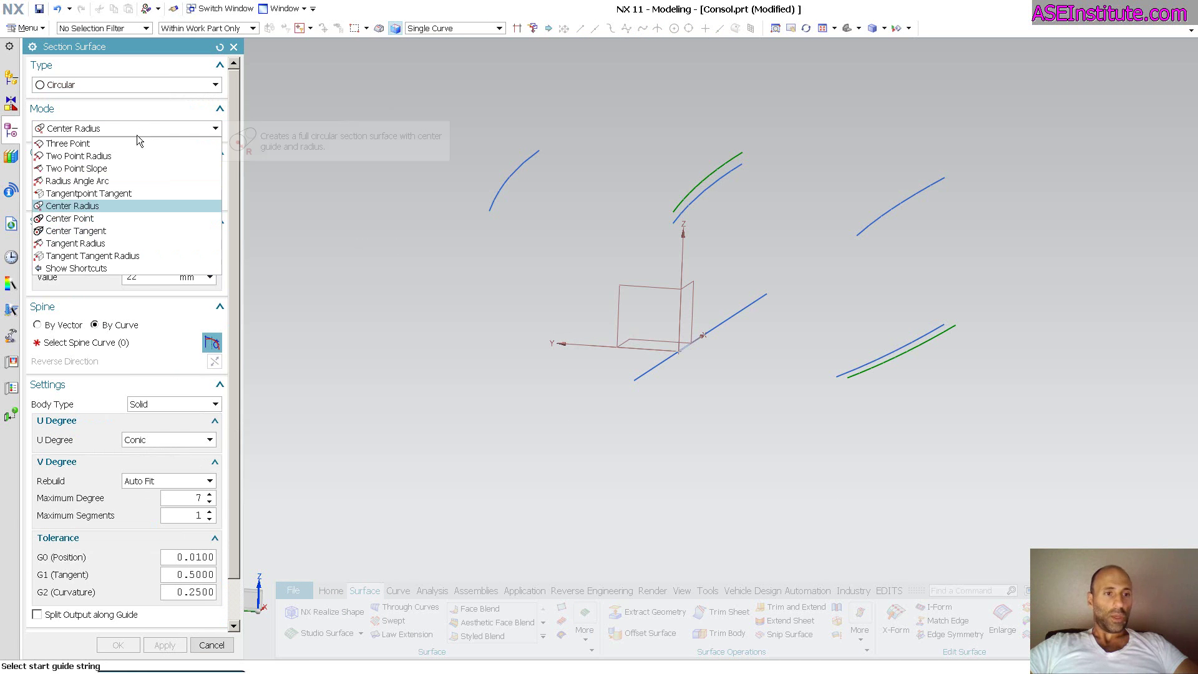
click(120, 144)
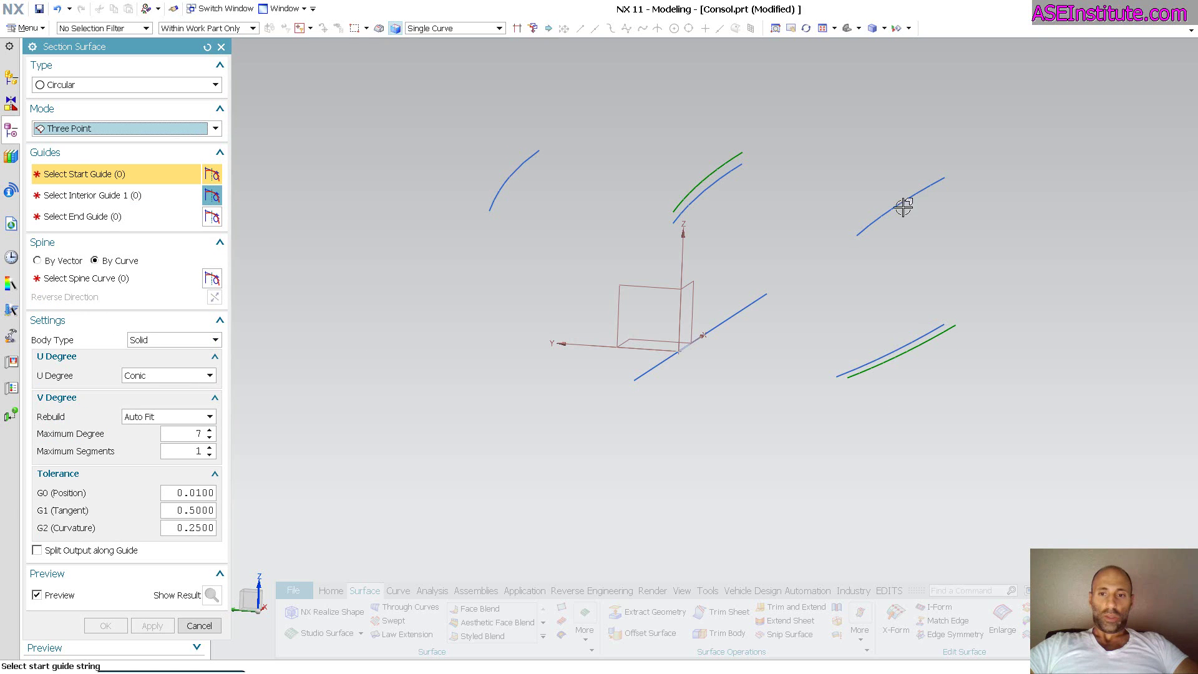
Select the combined projection curve, the upper green spline and the mirrored curve as the start guide.
click(864, 226)
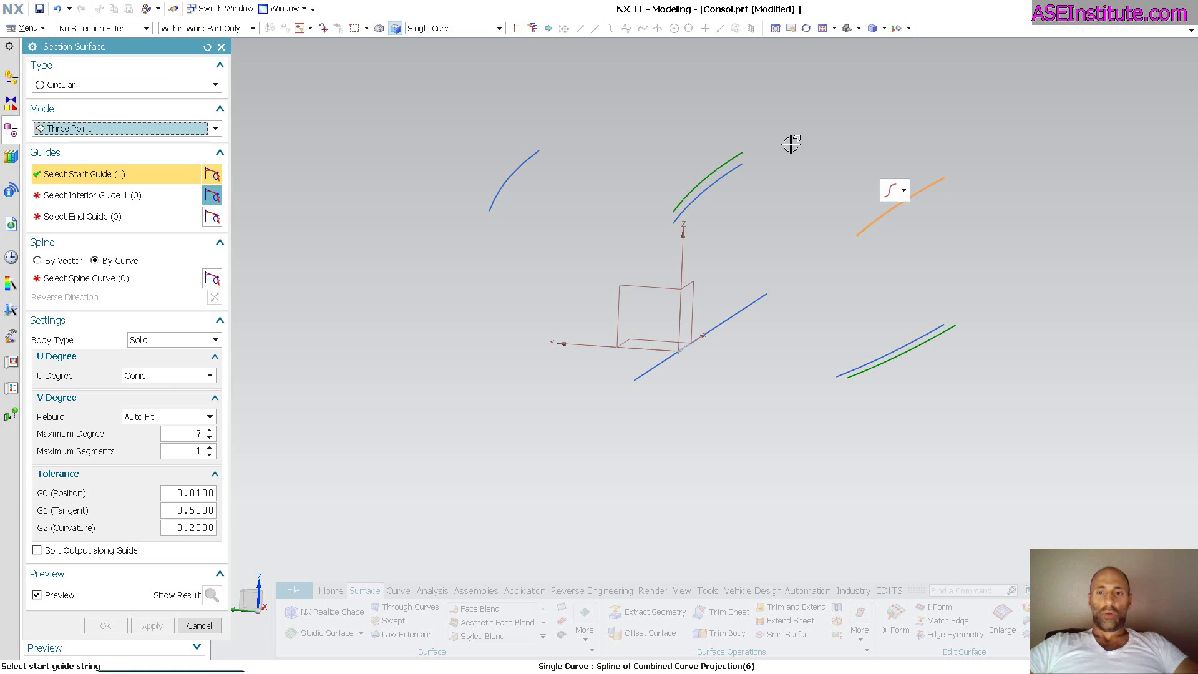
click(686, 190)
click(498, 199)
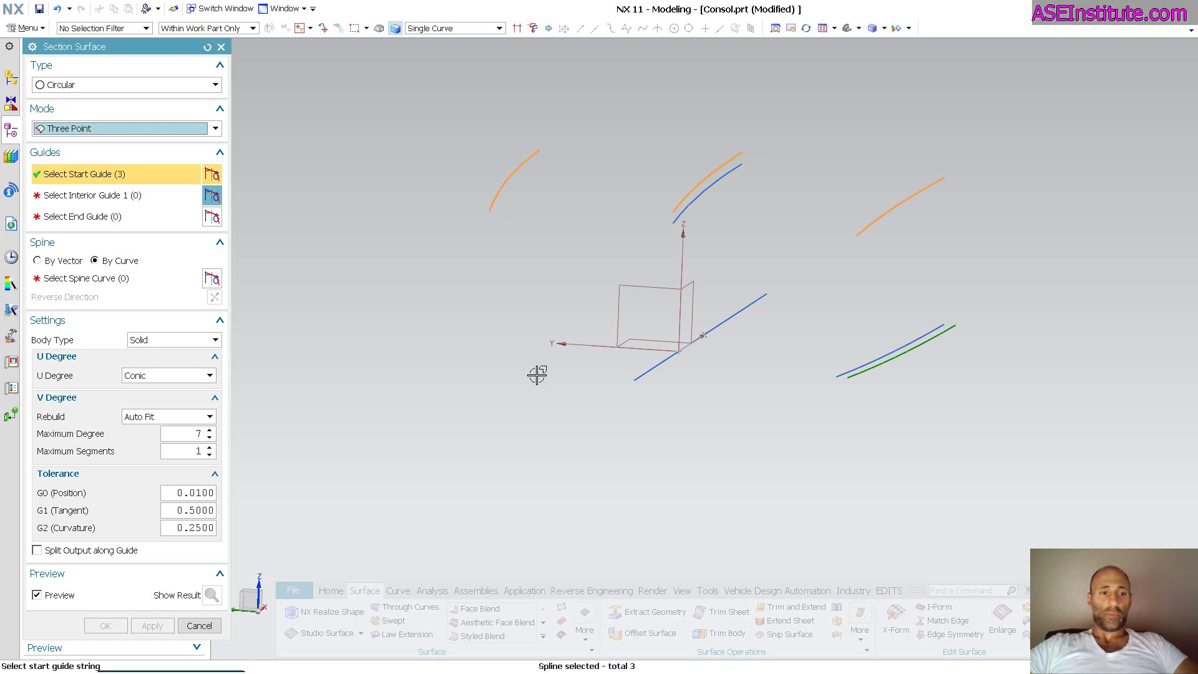
Assign the straight line along the X axis as the spine curve and set the V degree rebuild to None.
click(95, 280)
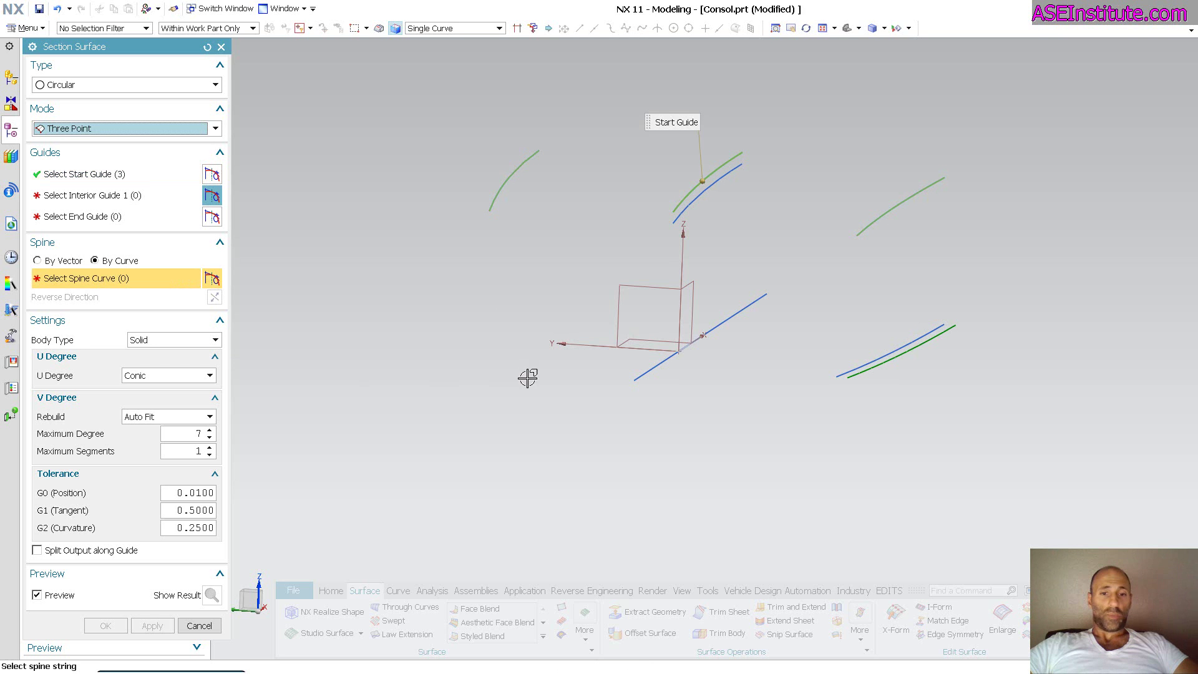
click(637, 377)
middle_drag(530, 428, 249, 524)
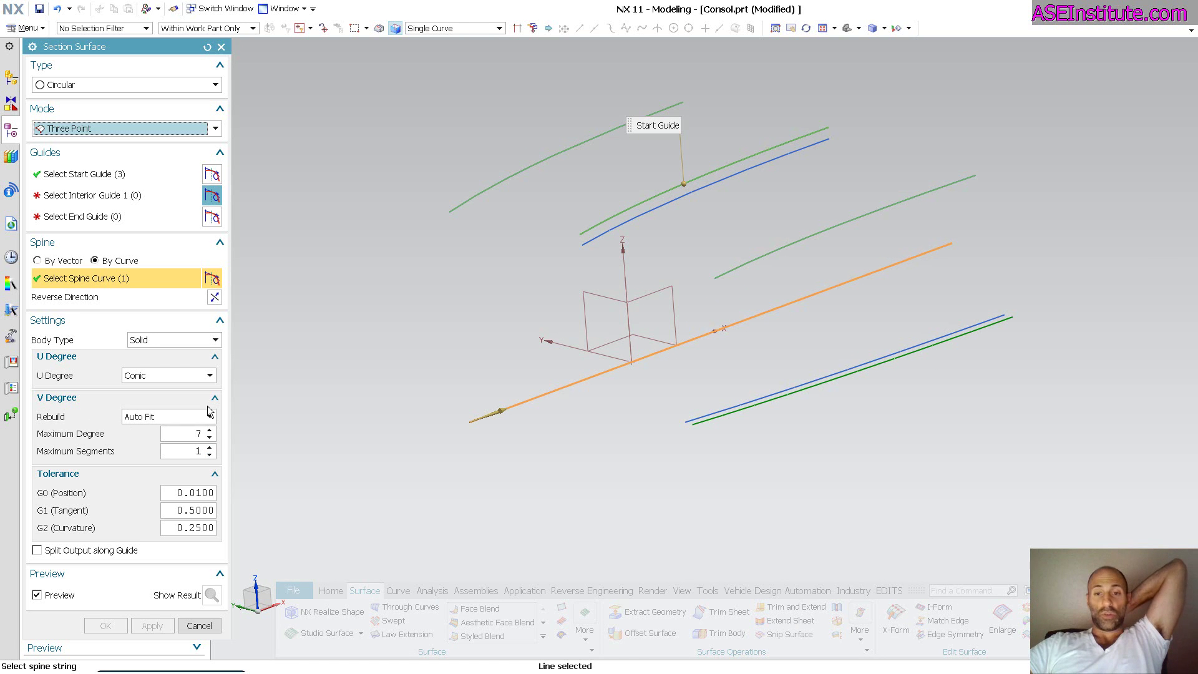
click(166, 415)
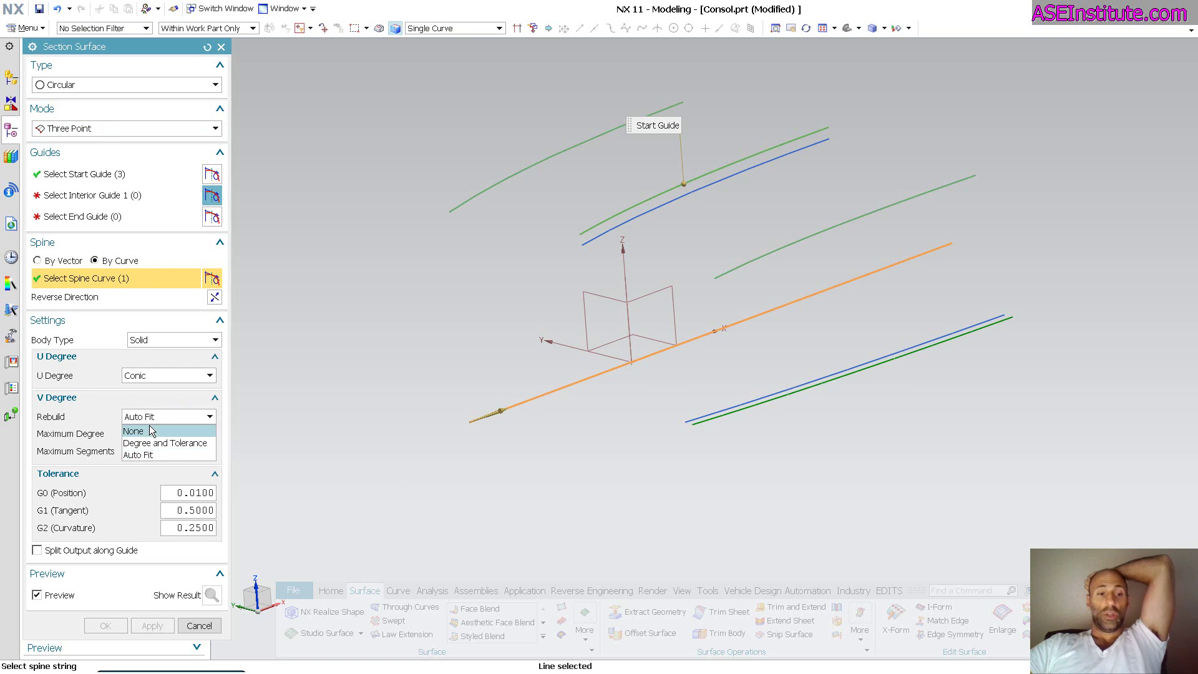
click(141, 431)
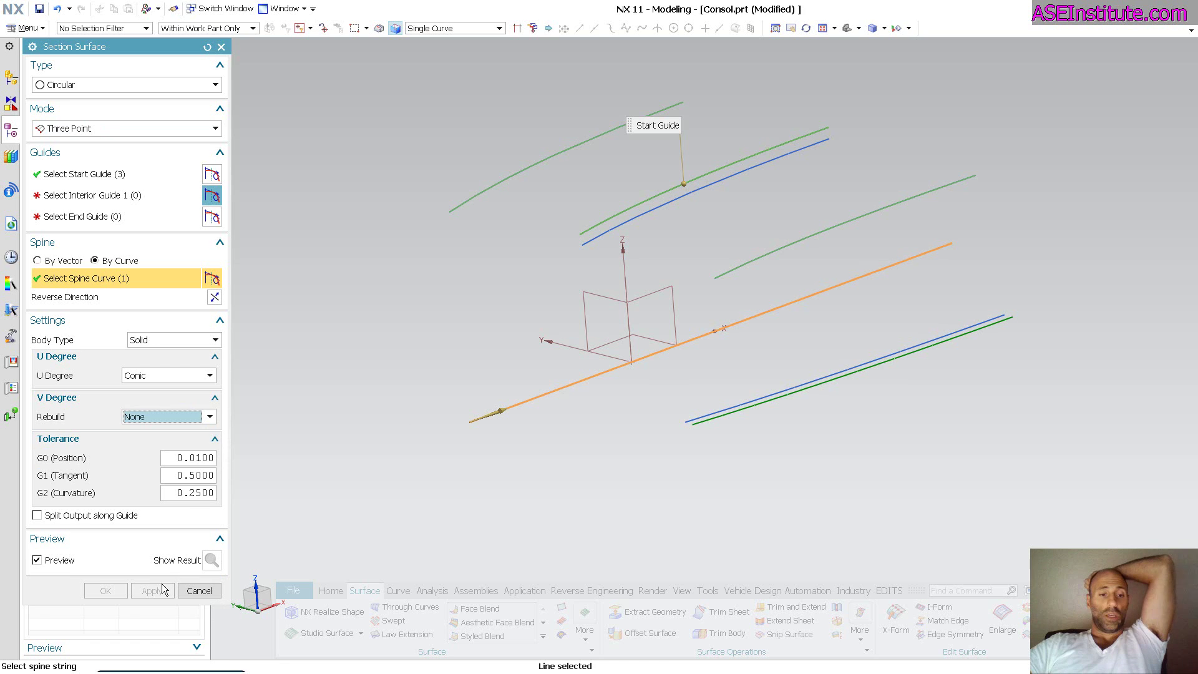
Remove the upper green spline and the mirrored curve from the start guide selection, leaving only the combined projection curve.
click(100, 176)
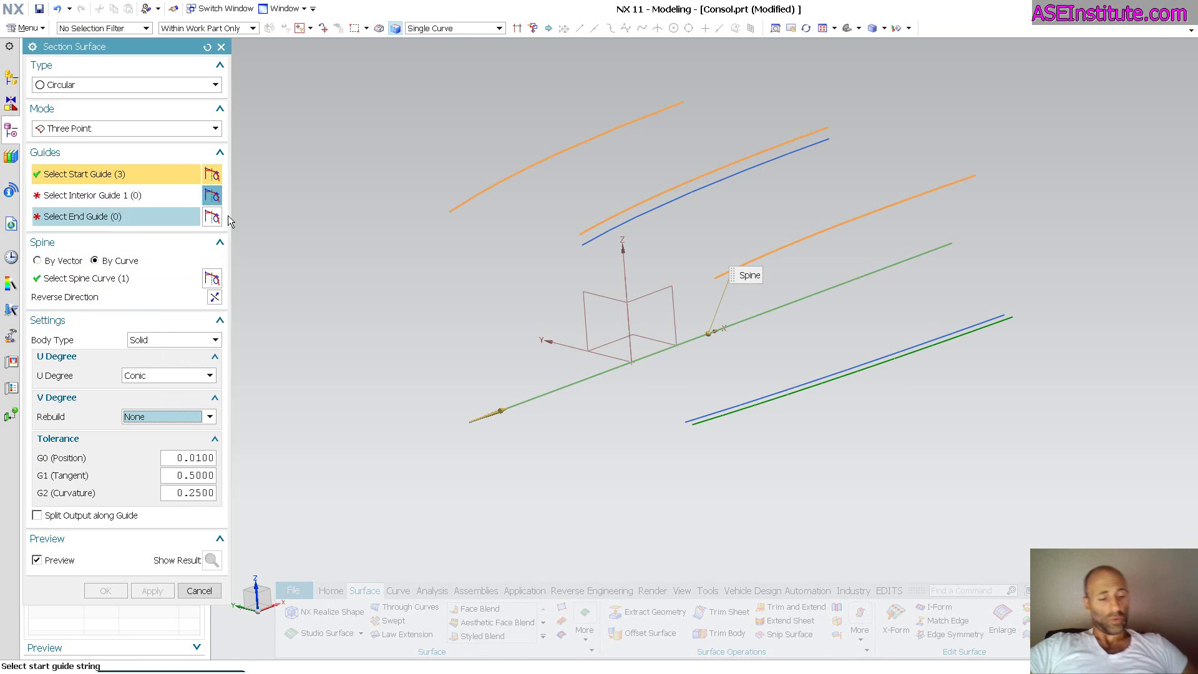
shift+click(628, 210)
shift+click(546, 163)
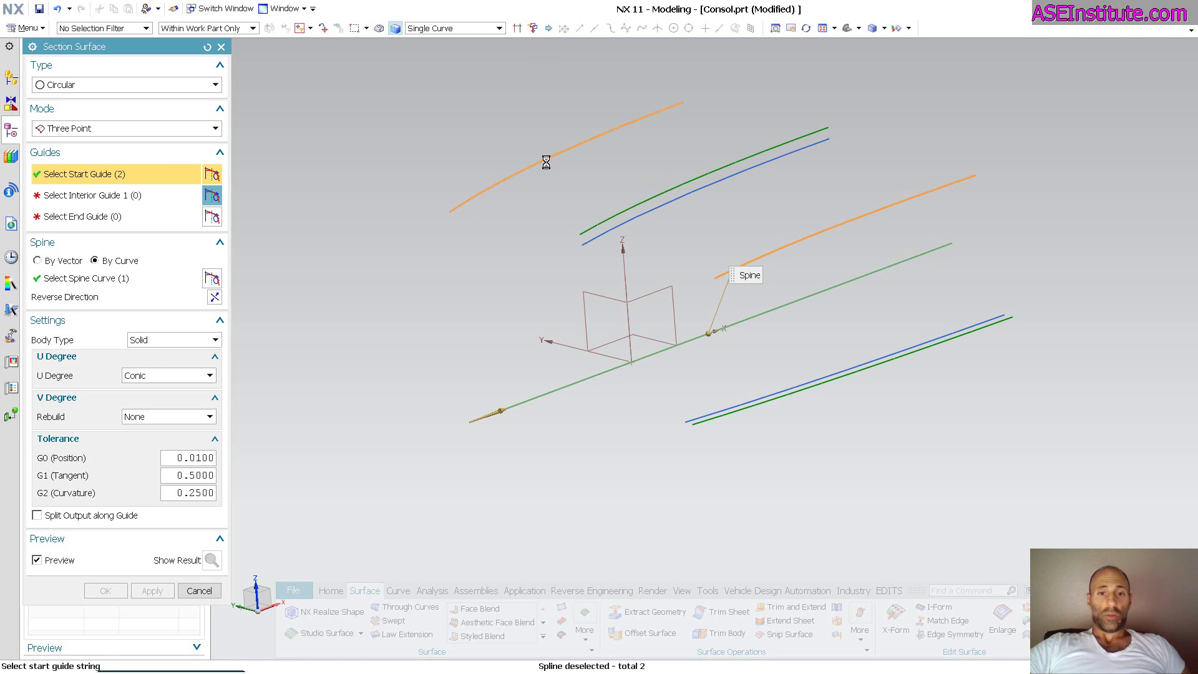
Assign the upper green spline as the interior guide and the mirrored curve as the end guide, completing the three-point section surface.
middle_click(597, 216)
click(536, 220)
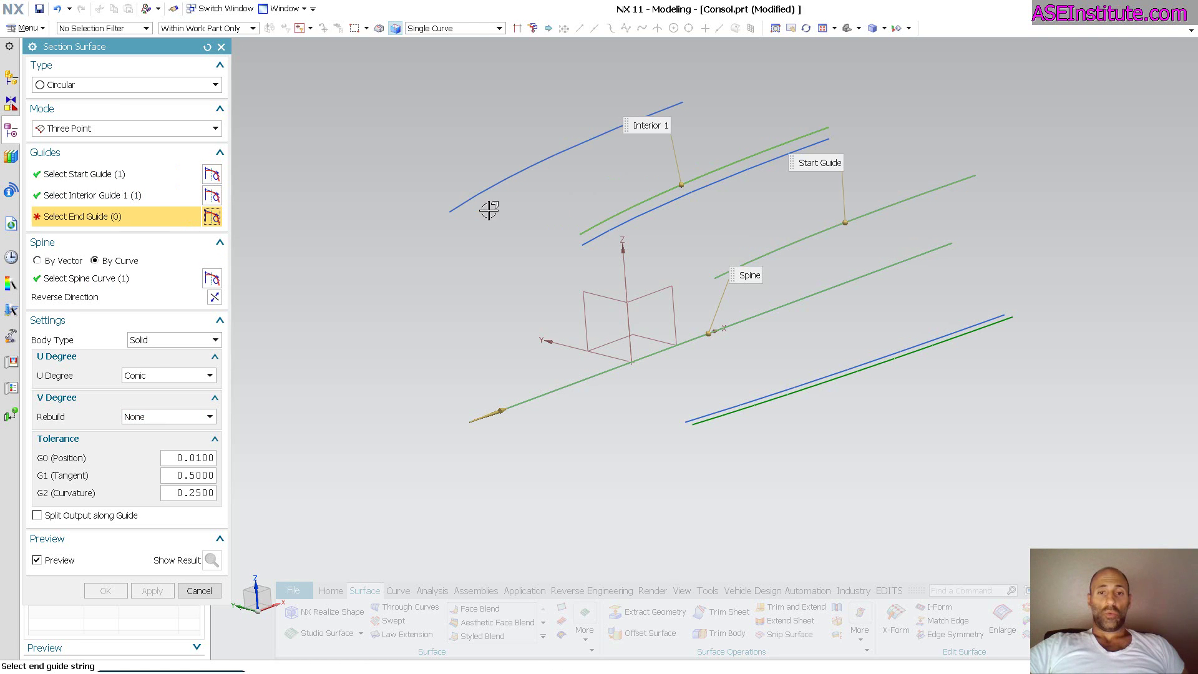
click(460, 202)
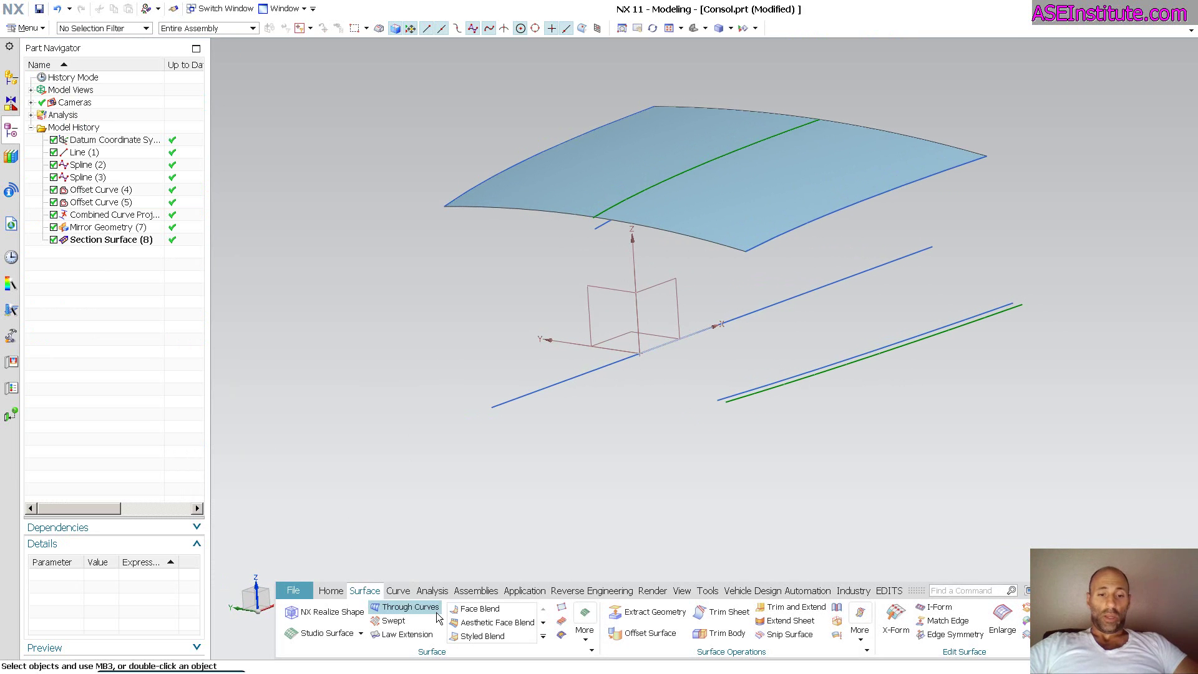
Display the poles and knots of the three-point section surface.
click(437, 592)
click(575, 182)
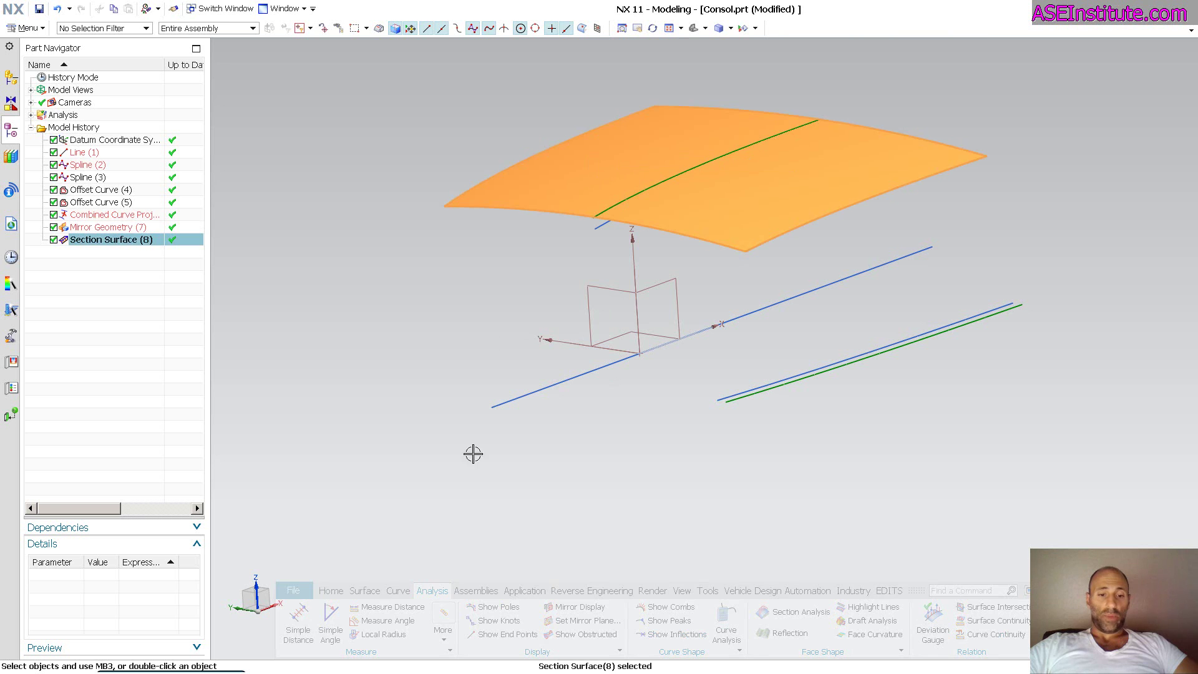
click(503, 621)
key(F8)
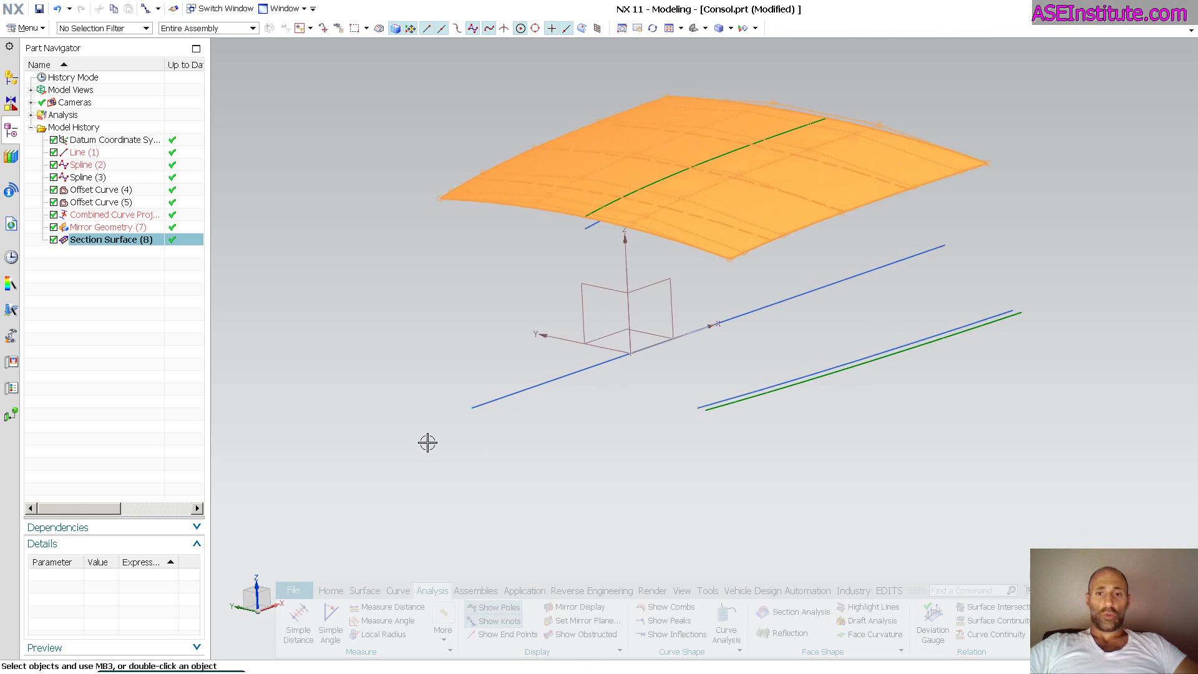
key(Escape)
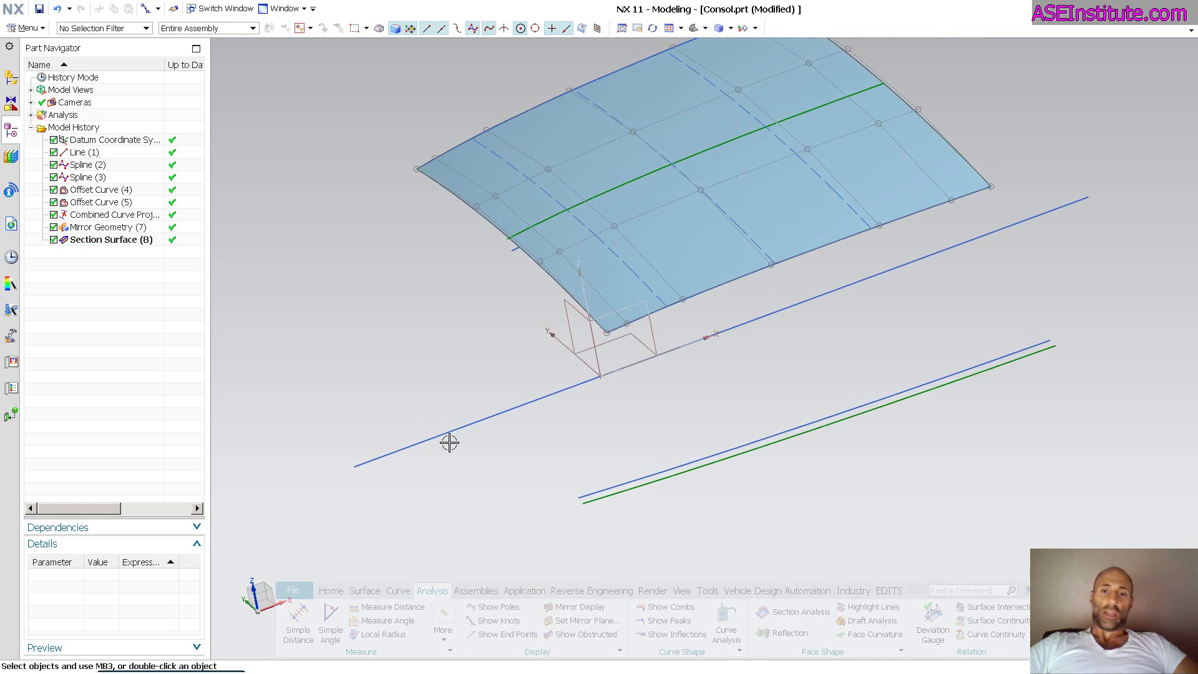
middle_drag(452, 440, 455, 294)
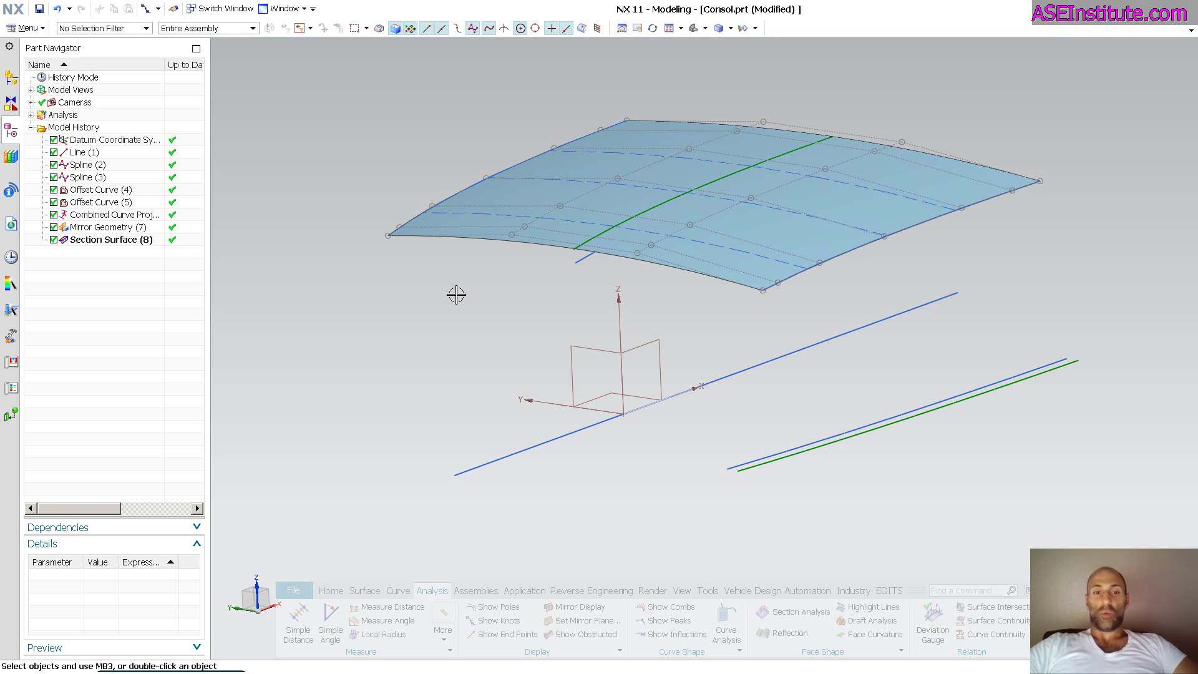
Edit the three-point section surface to rebuild its V degree with Auto Fit at a maximum degree of 7.
double_click(477, 238)
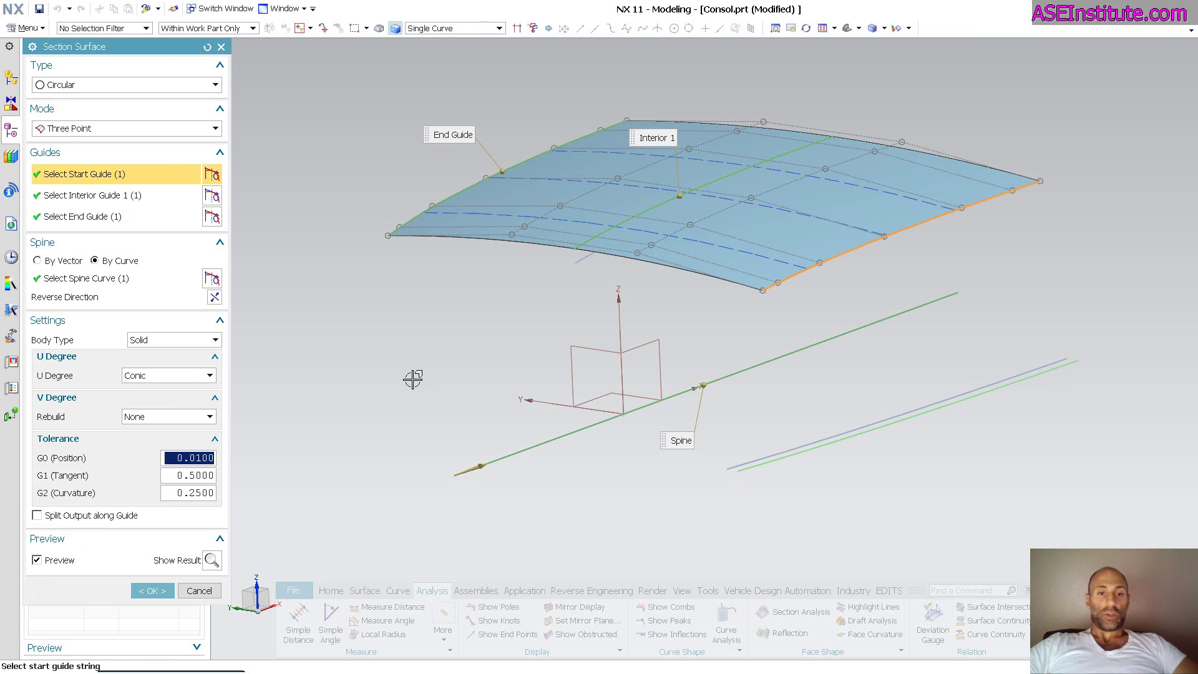
click(141, 418)
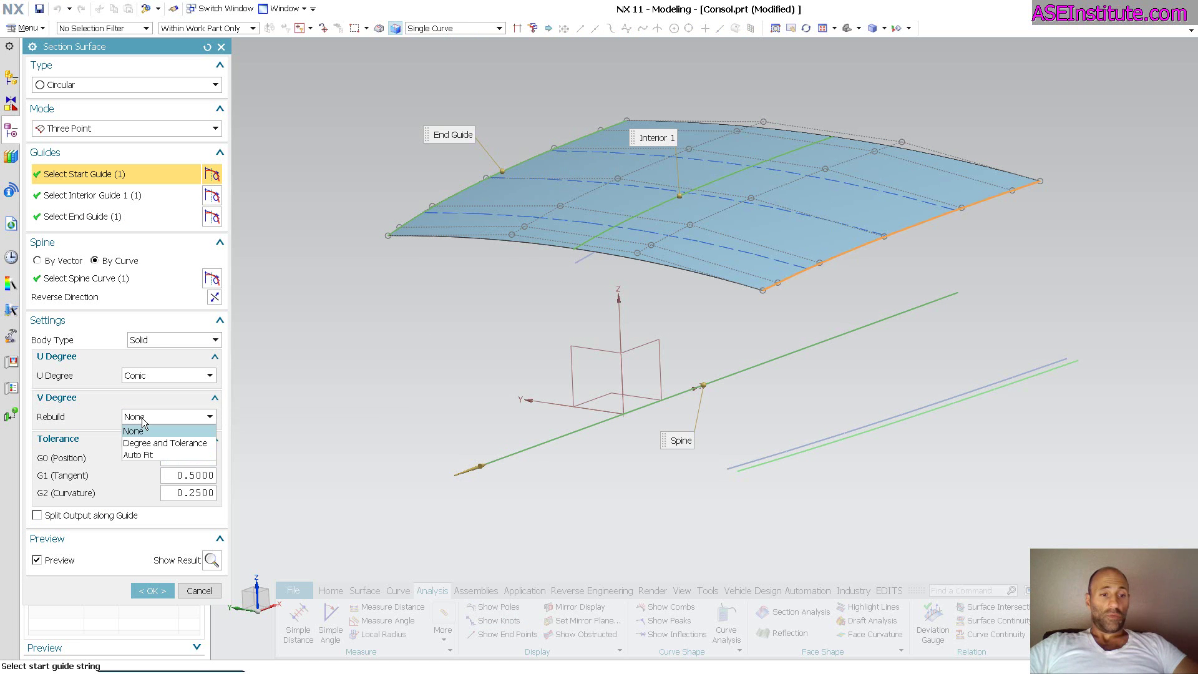
click(151, 454)
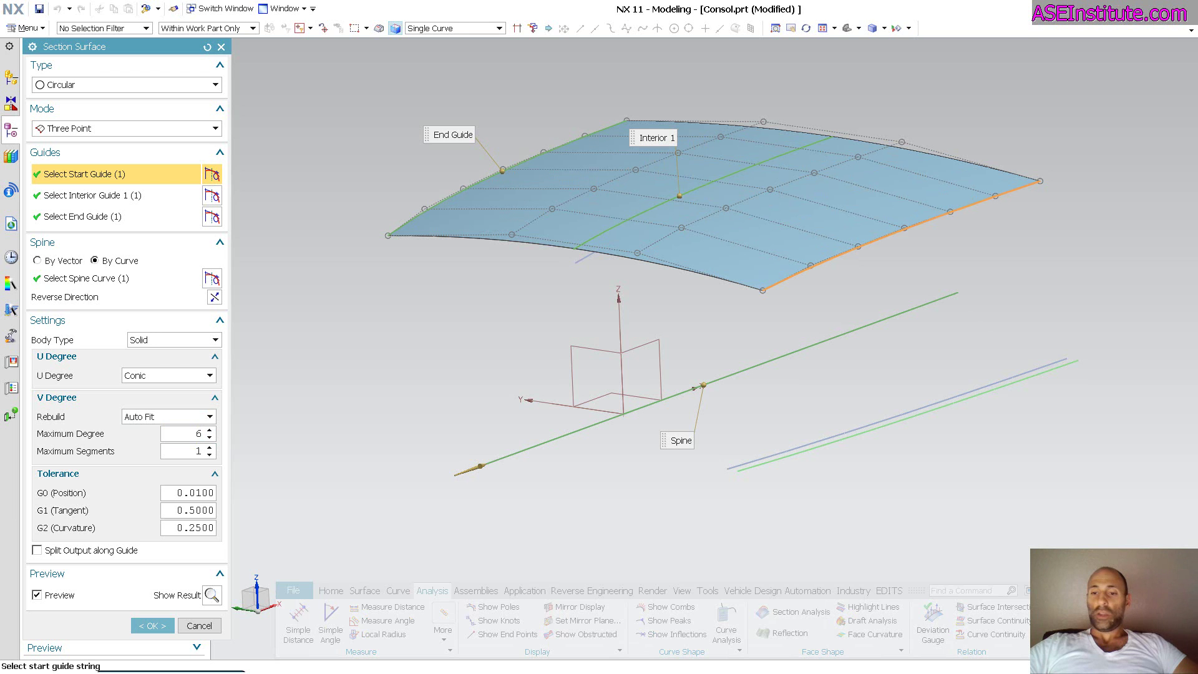
click(210, 430)
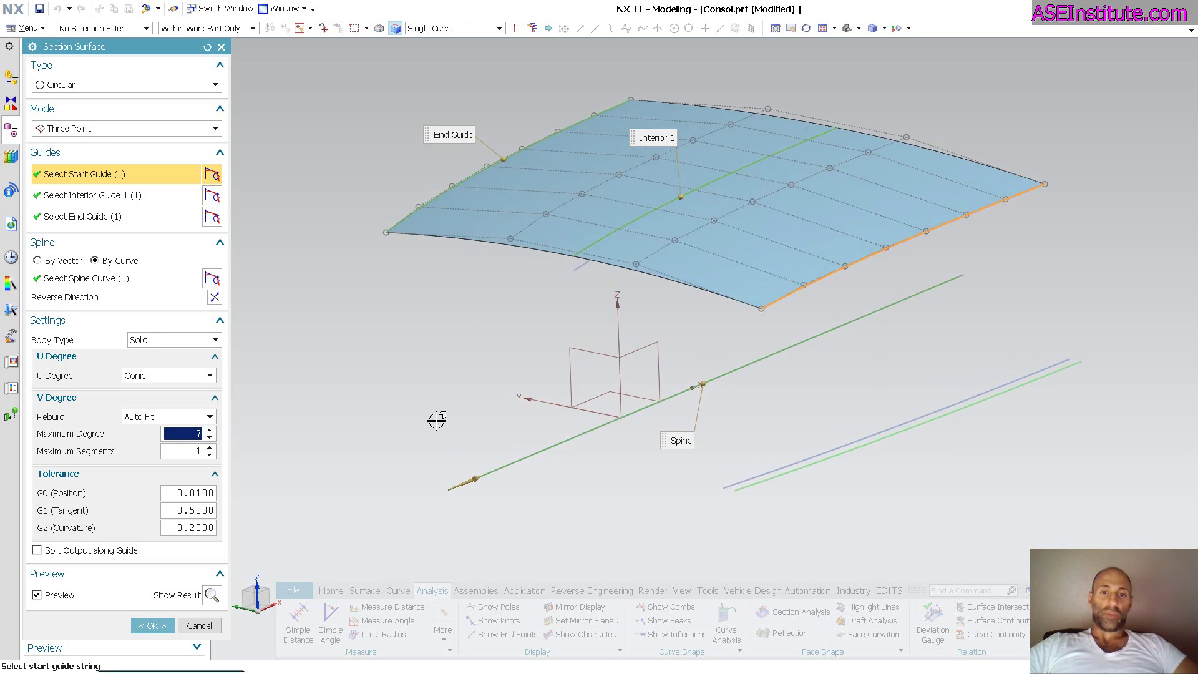
middle_drag(445, 420, 688, 391)
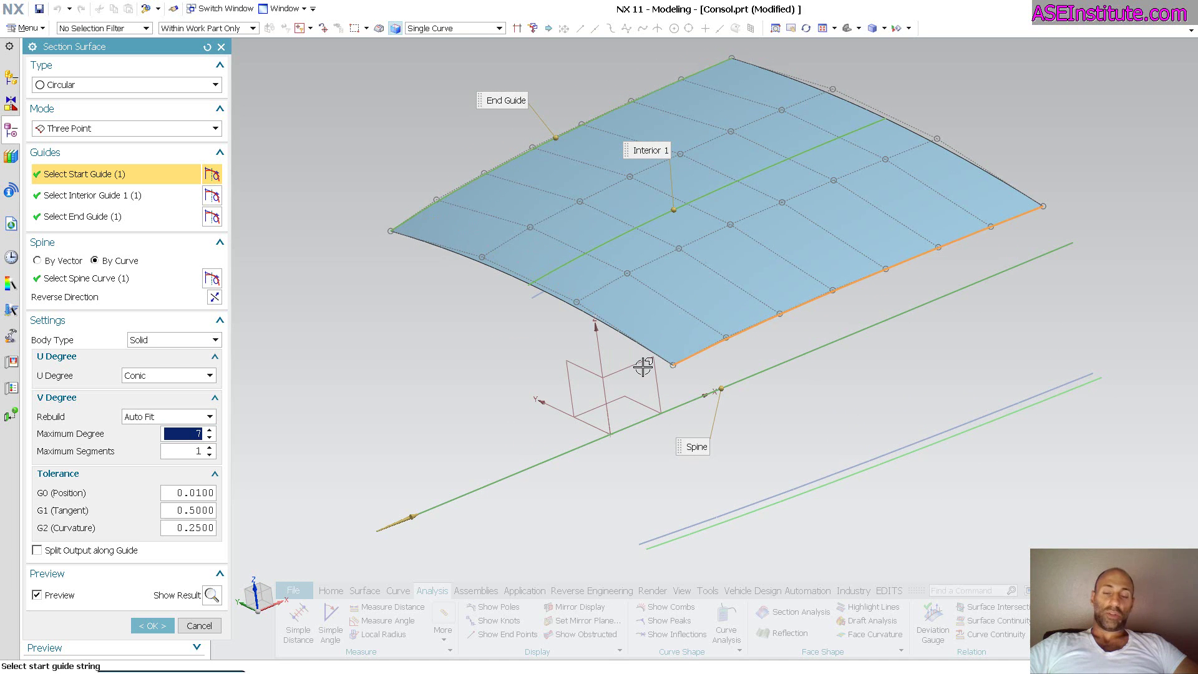
middle_drag(932, 221, 988, 313)
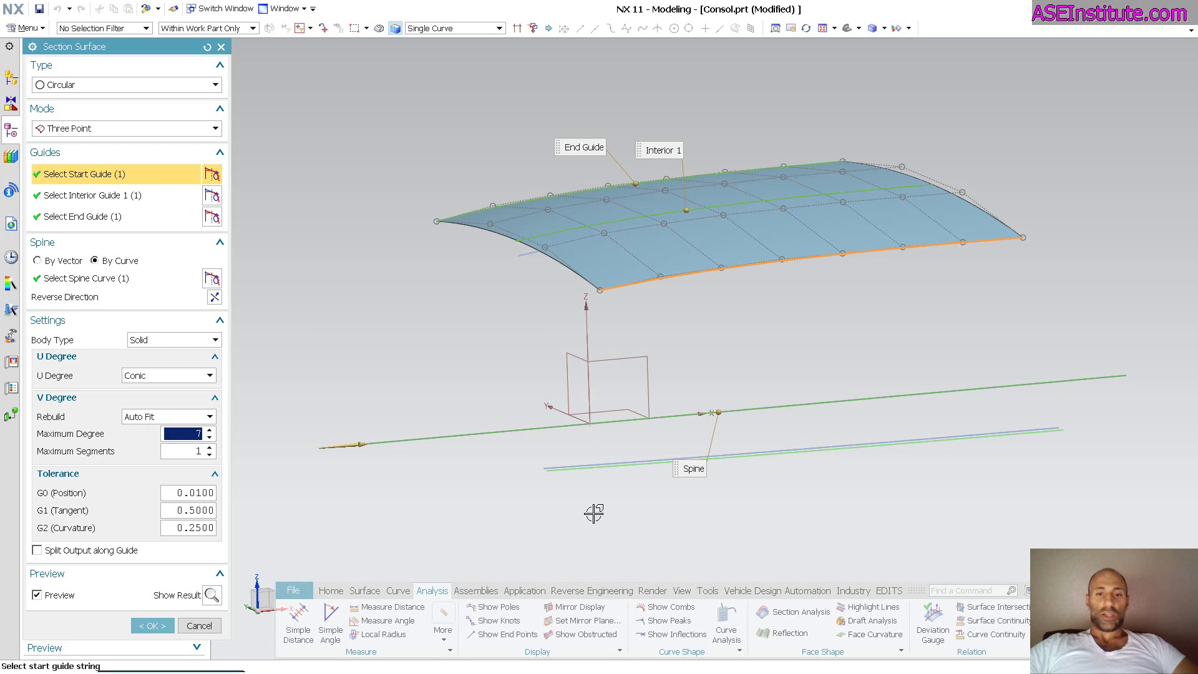
middle_drag(593, 510, 401, 455)
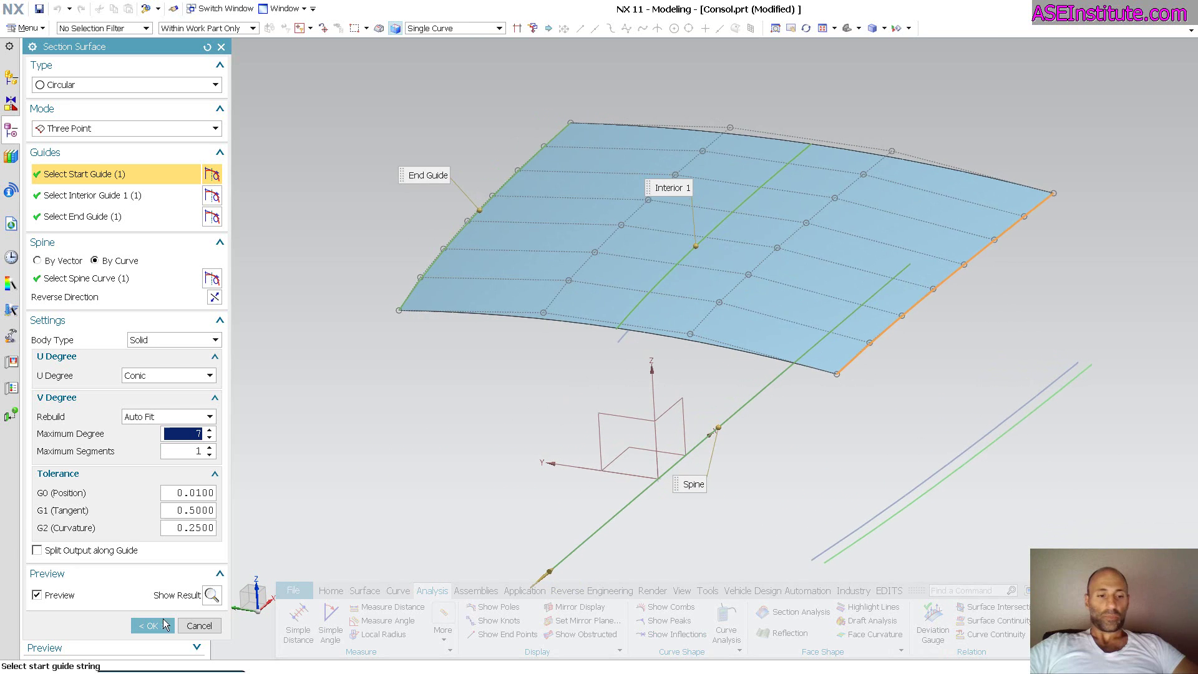
click(157, 625)
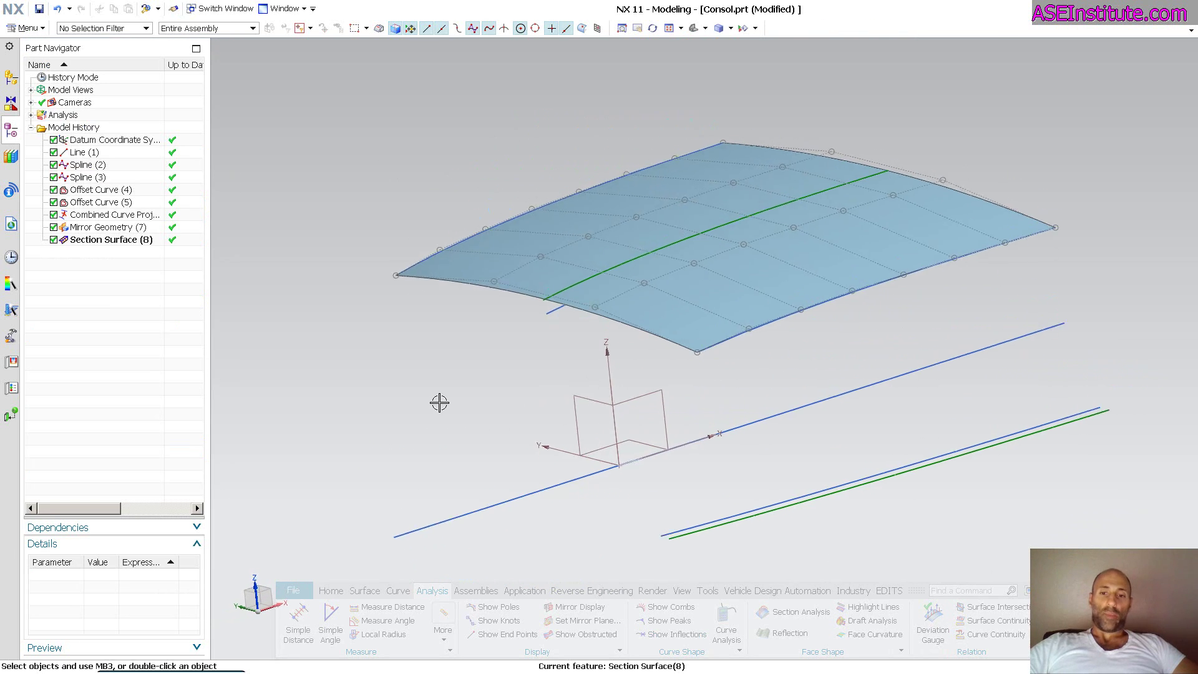
Start another circular Section Surface and set its mode to Two Point Radius.
key(F8)
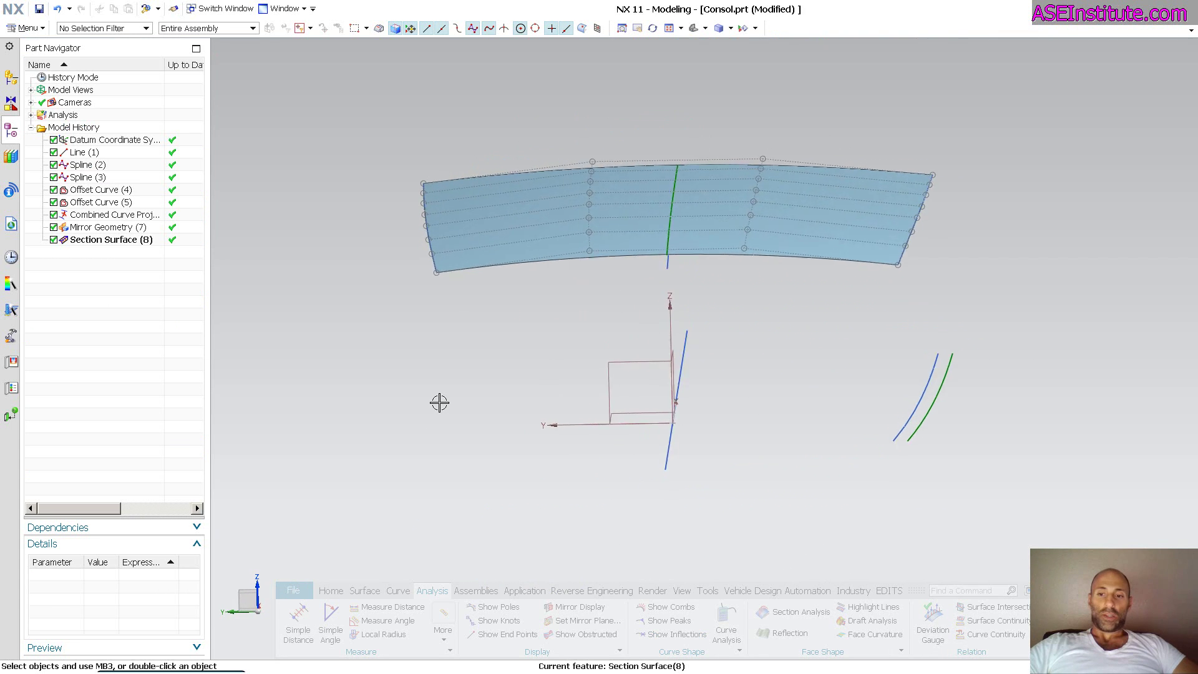
middle_drag(439, 402, 453, 406)
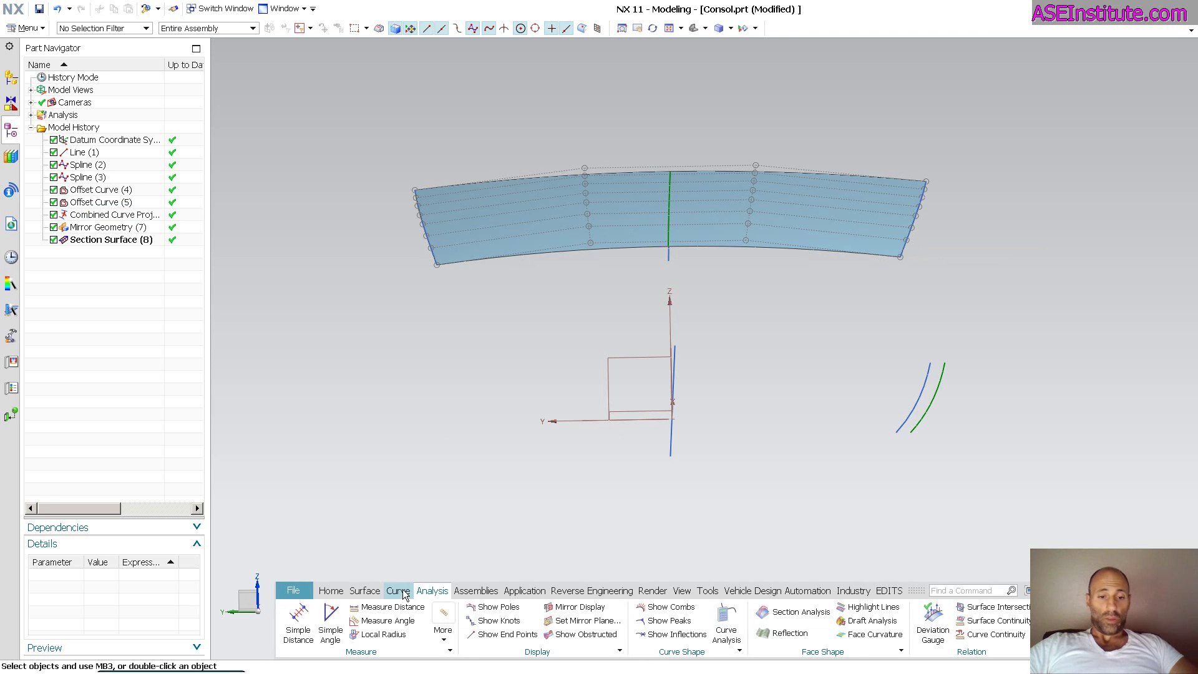
click(365, 591)
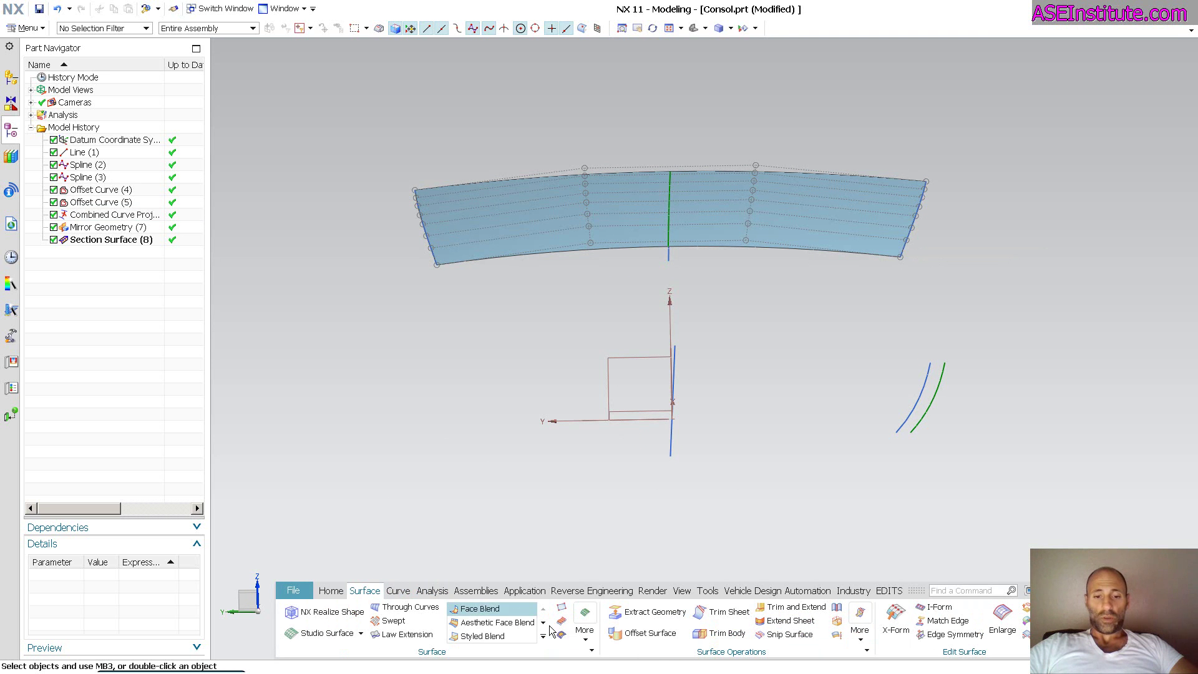
click(584, 626)
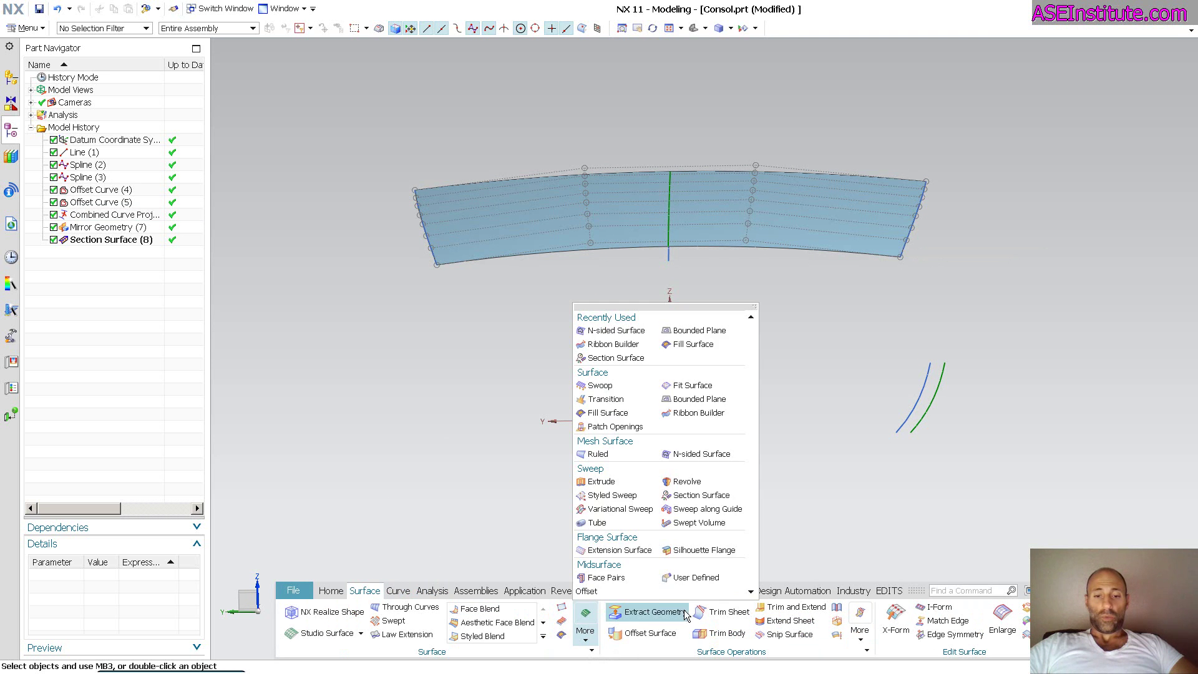
click(701, 495)
middle_drag(1006, 398, 983, 372)
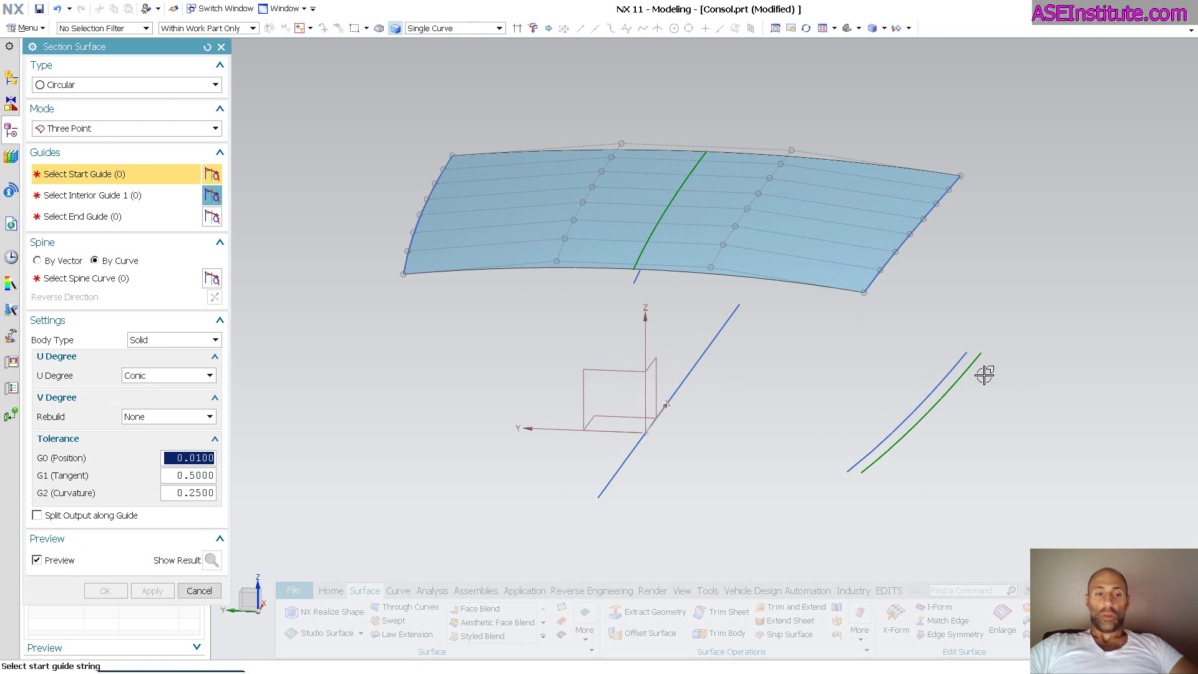
click(96, 129)
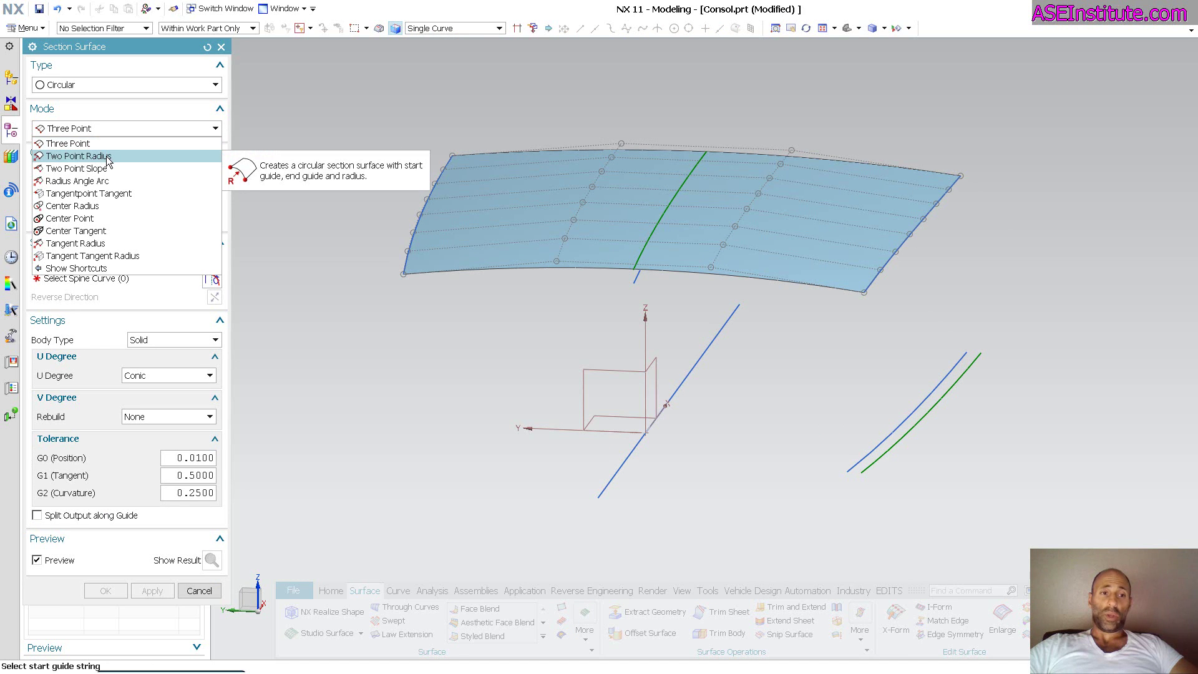
click(107, 157)
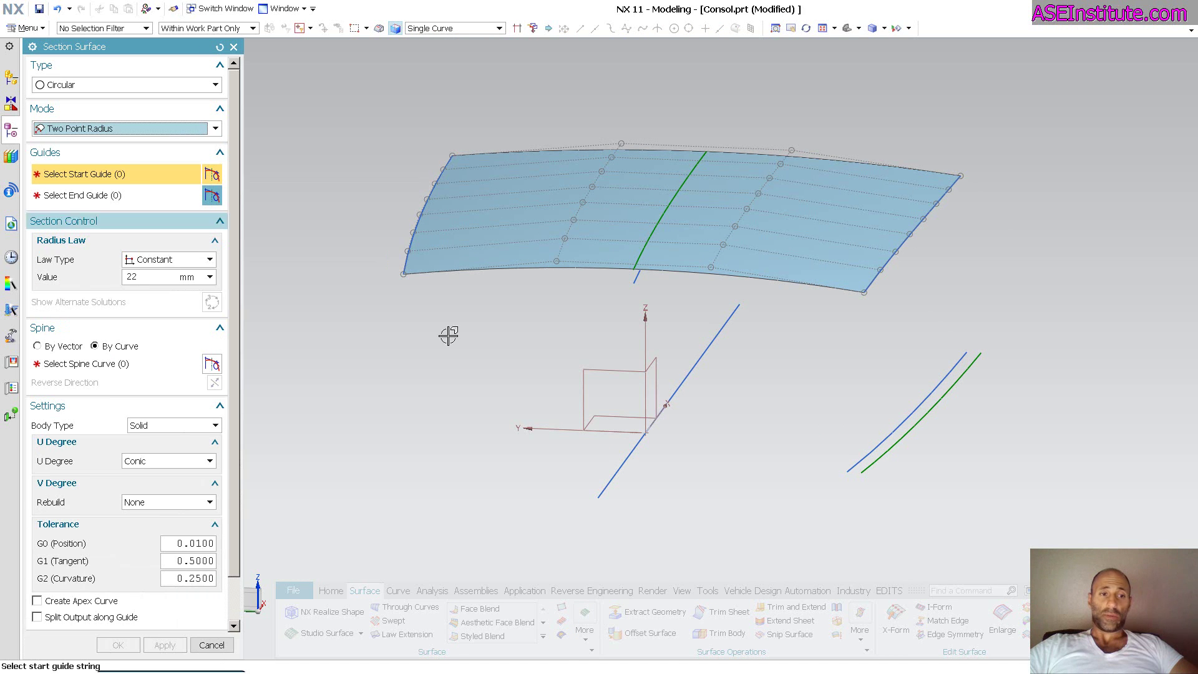
Assign the lower green spline as start guide, the combined projection curve as end guide and the straight X-axis line as spine.
click(975, 363)
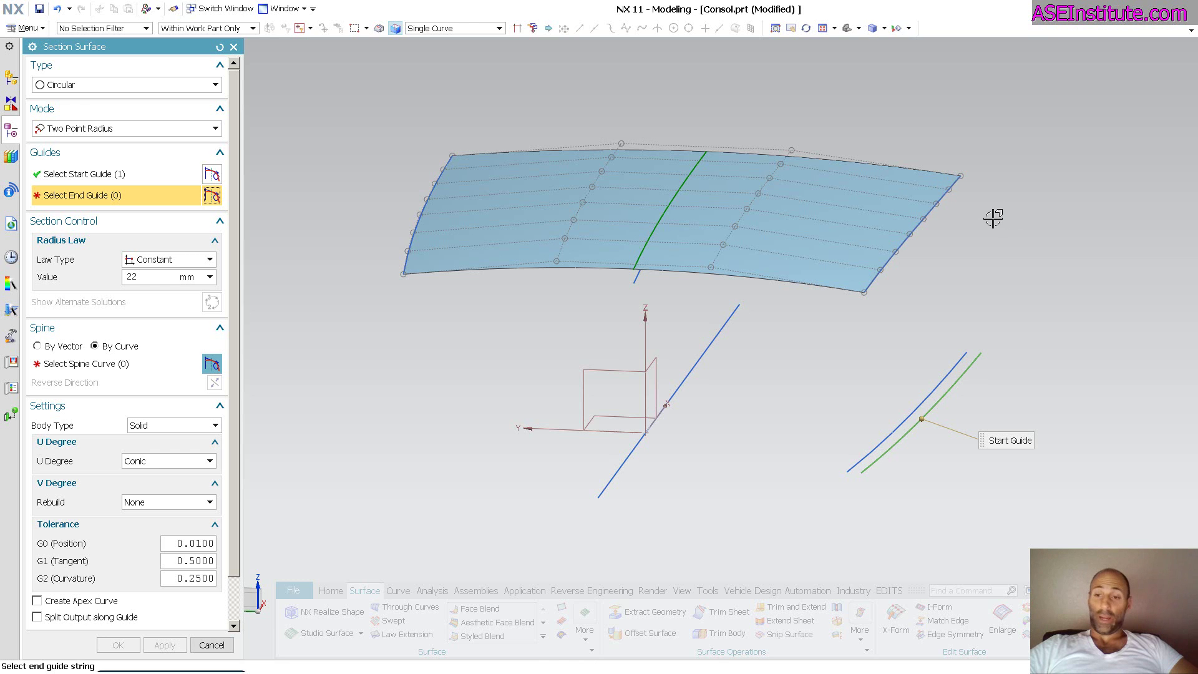
click(951, 188)
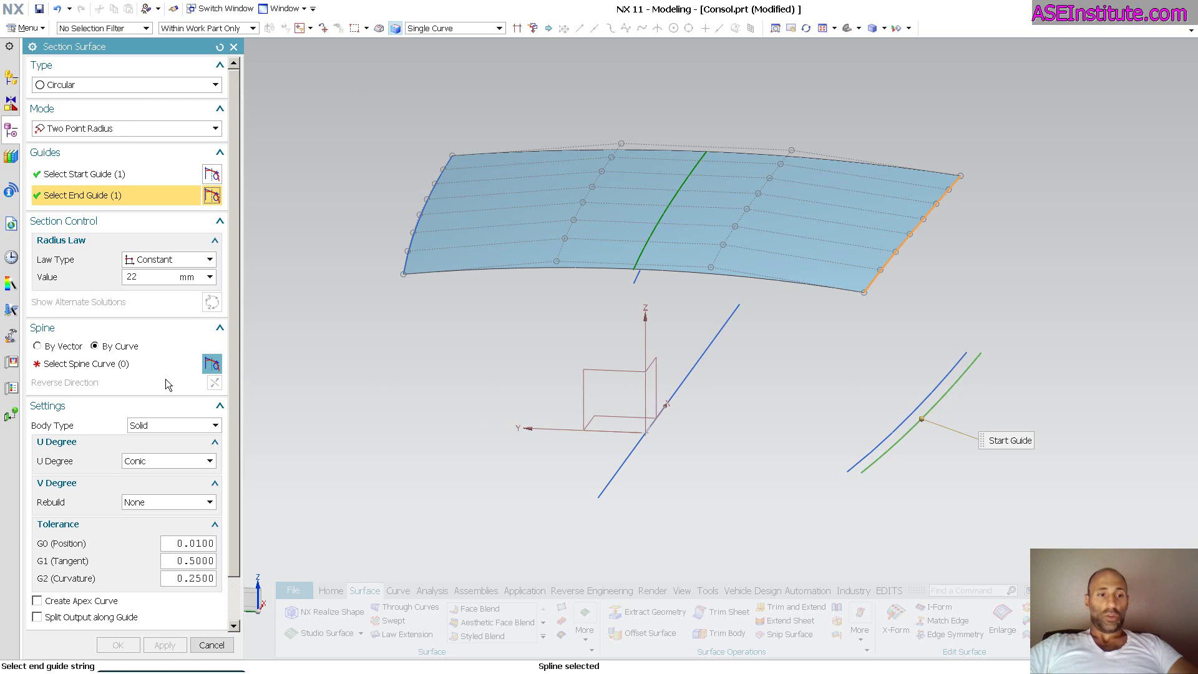
click(708, 342)
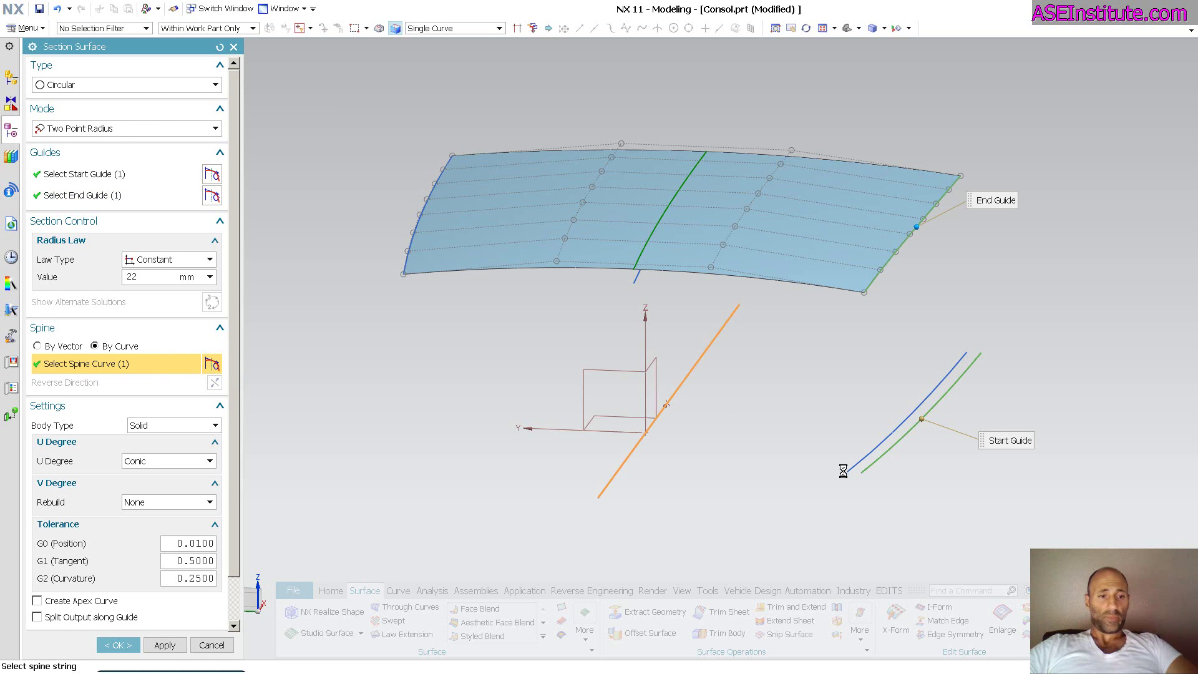
Set the constant section radius to 500 mm and reverse the spine direction so the side surface bulges outward.
middle_drag(830, 474, 773, 500)
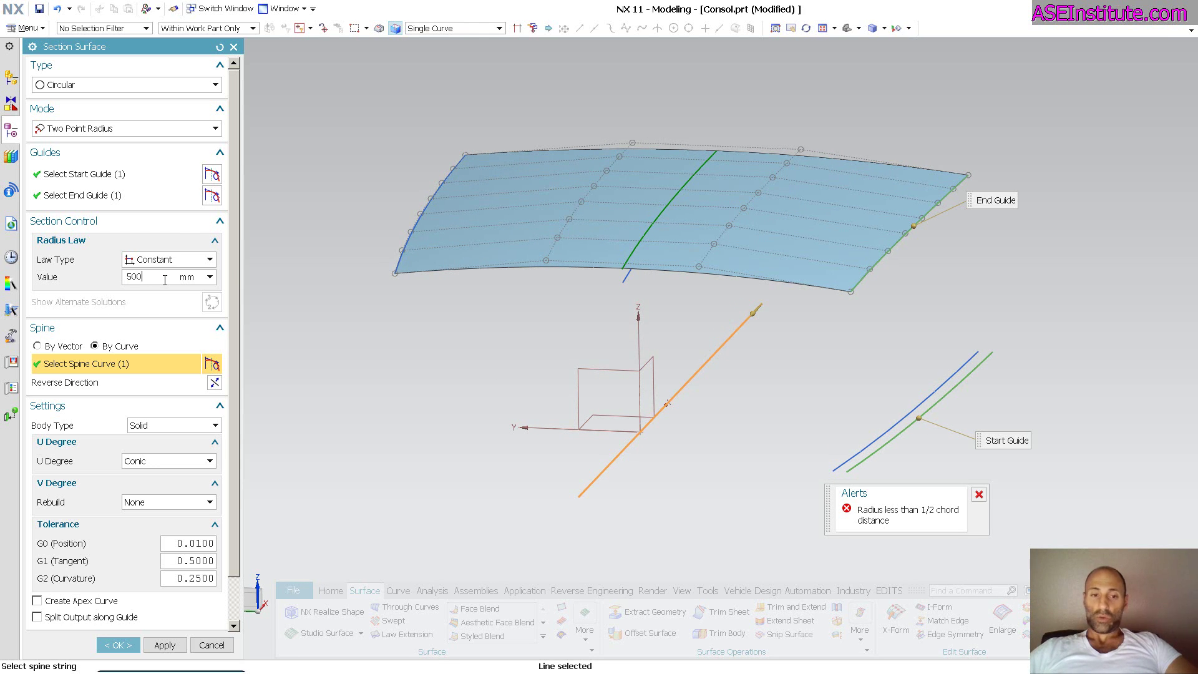
key(Return)
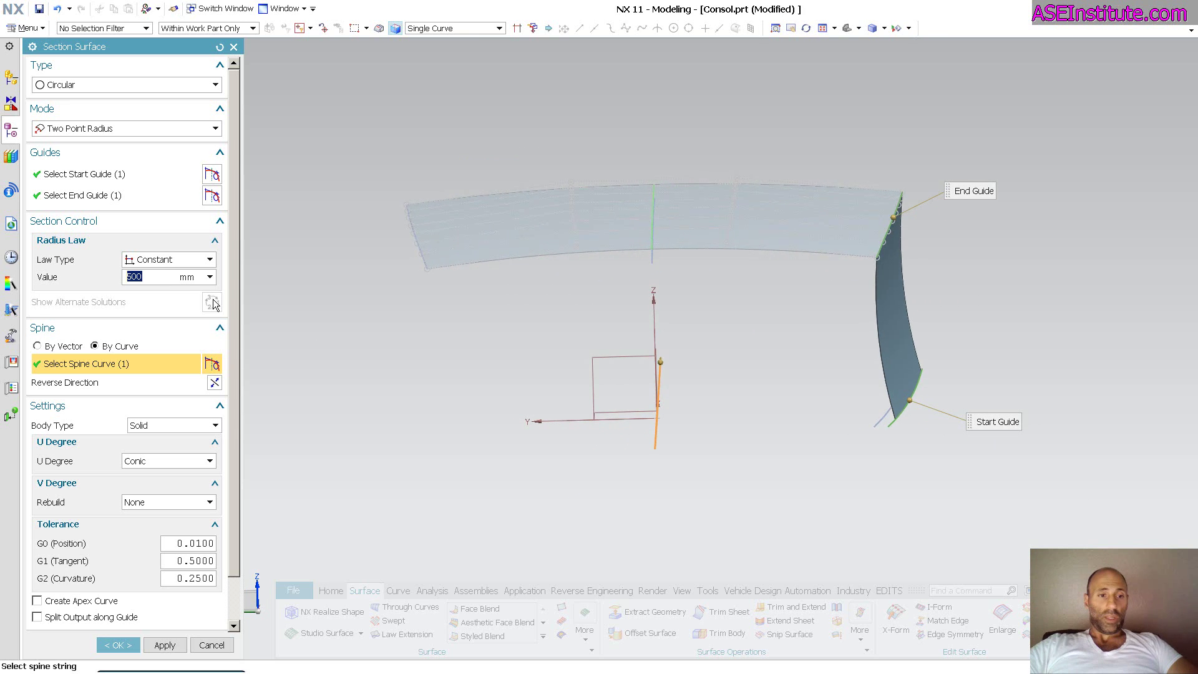
middle_drag(275, 346, 664, 296)
double_click(659, 295)
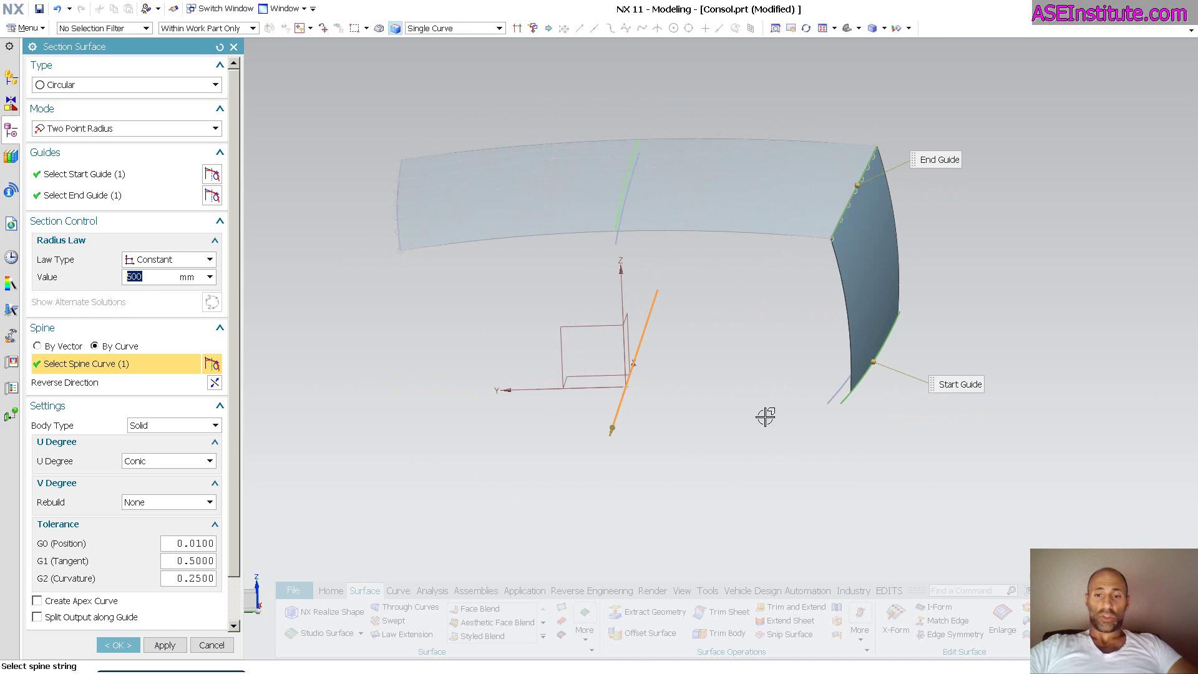
Set the section radius to 750 mm and create the side surface.
middle_drag(765, 416, 828, 453)
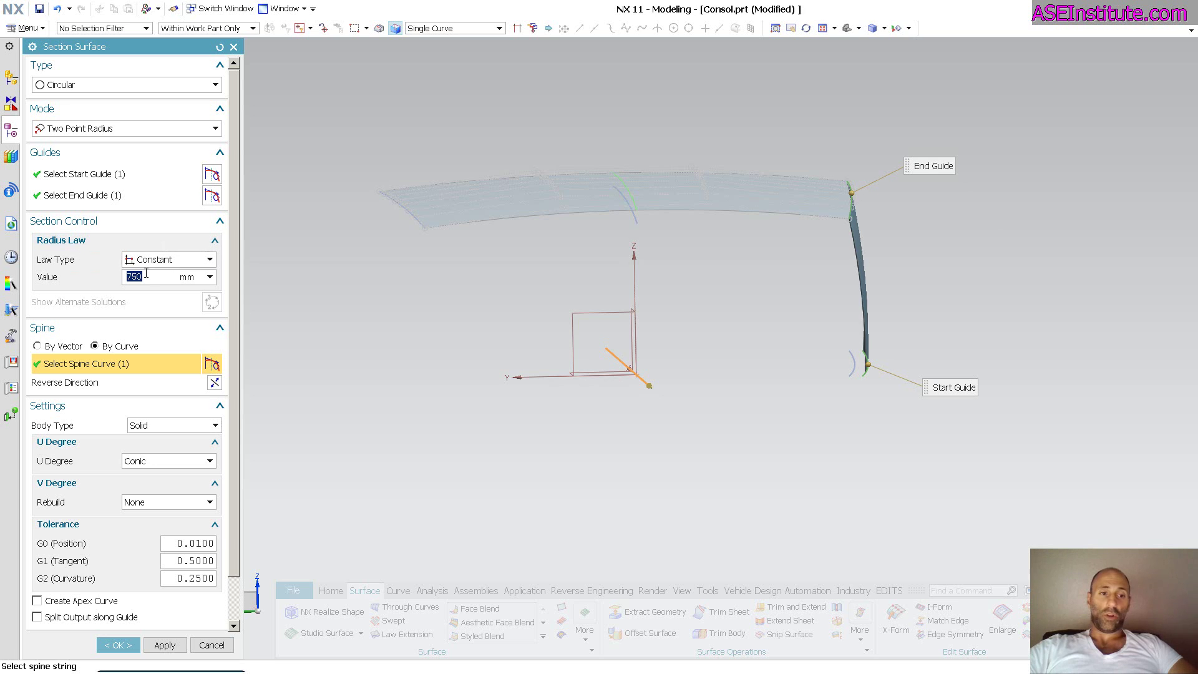
middle_drag(334, 328, 533, 515)
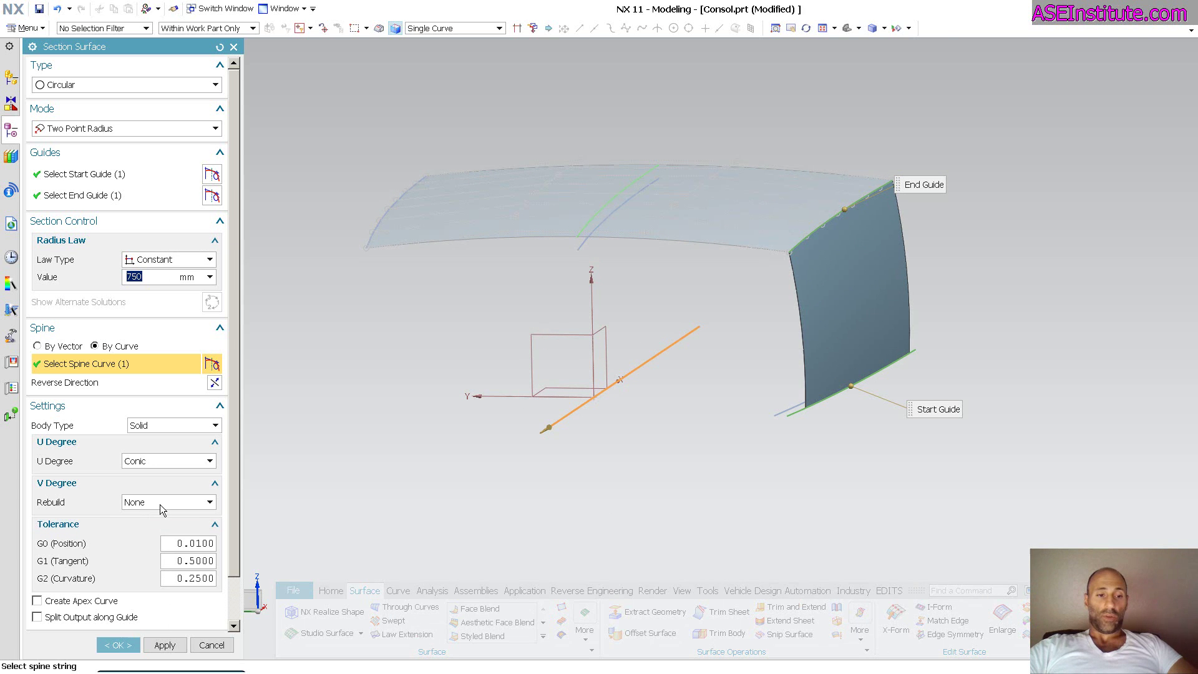
click(118, 644)
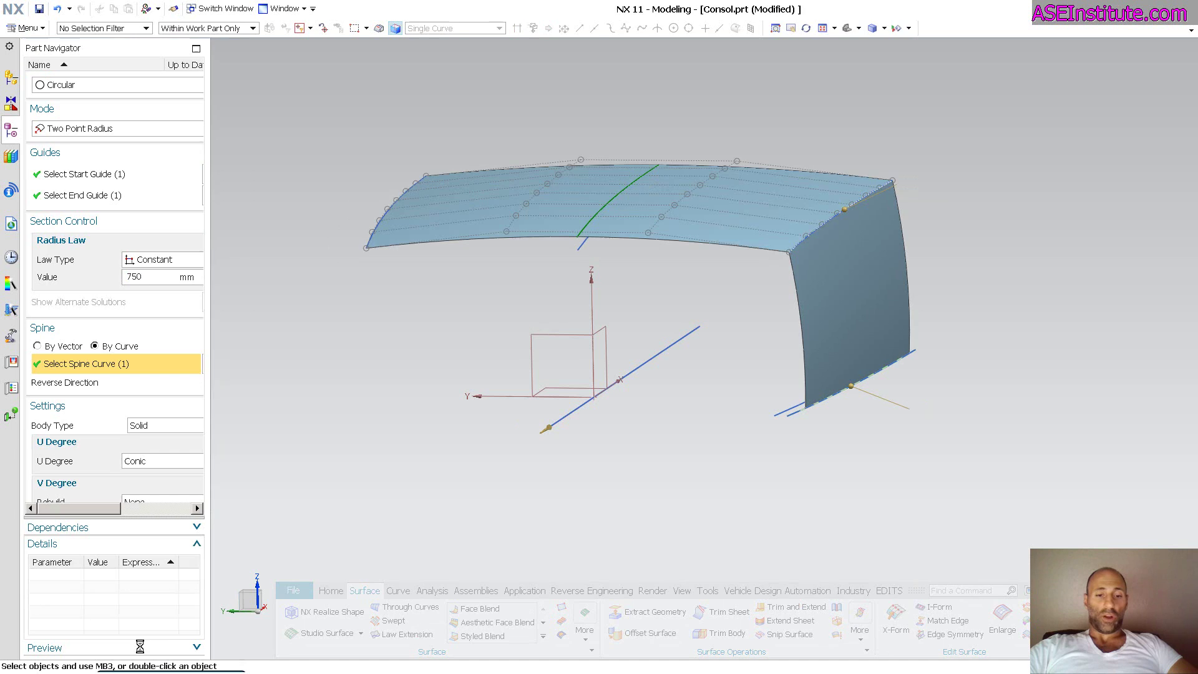
Display the poles and knots of the side section surface.
click(428, 598)
click(827, 344)
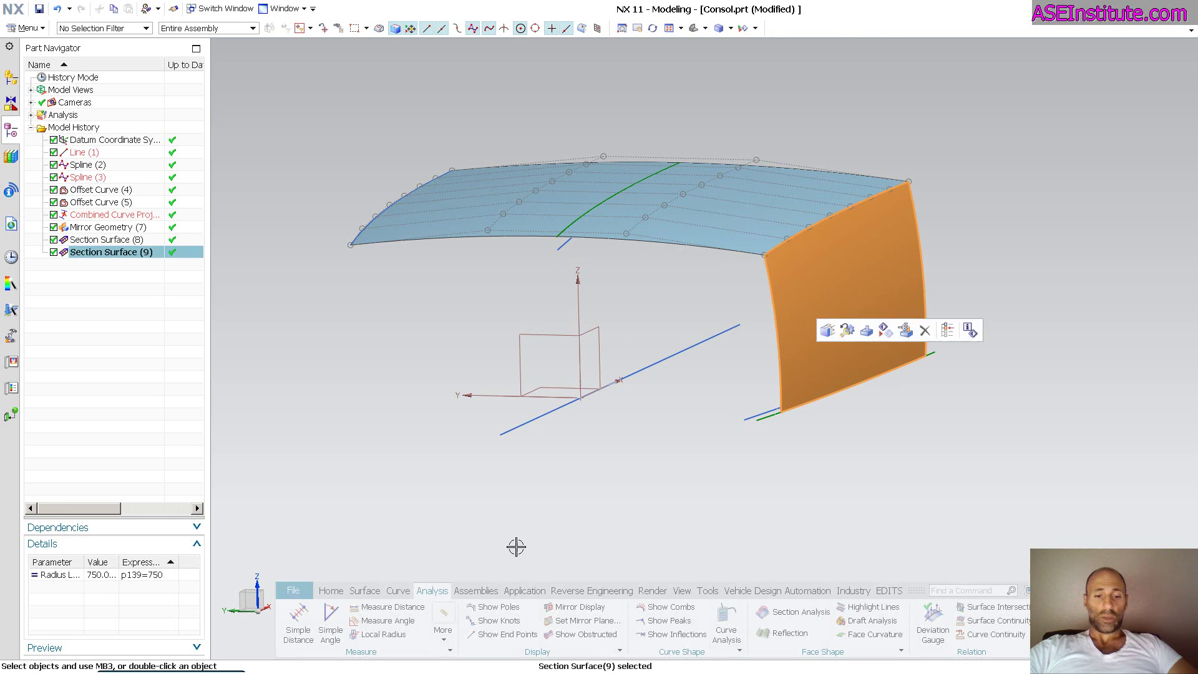
click(510, 607)
click(504, 621)
middle_drag(618, 551, 856, 329)
key(Escape)
Set the side section surface's V-degree rebuild to Auto Fit with maximum degree 7 and one maximum segment.
click(742, 263)
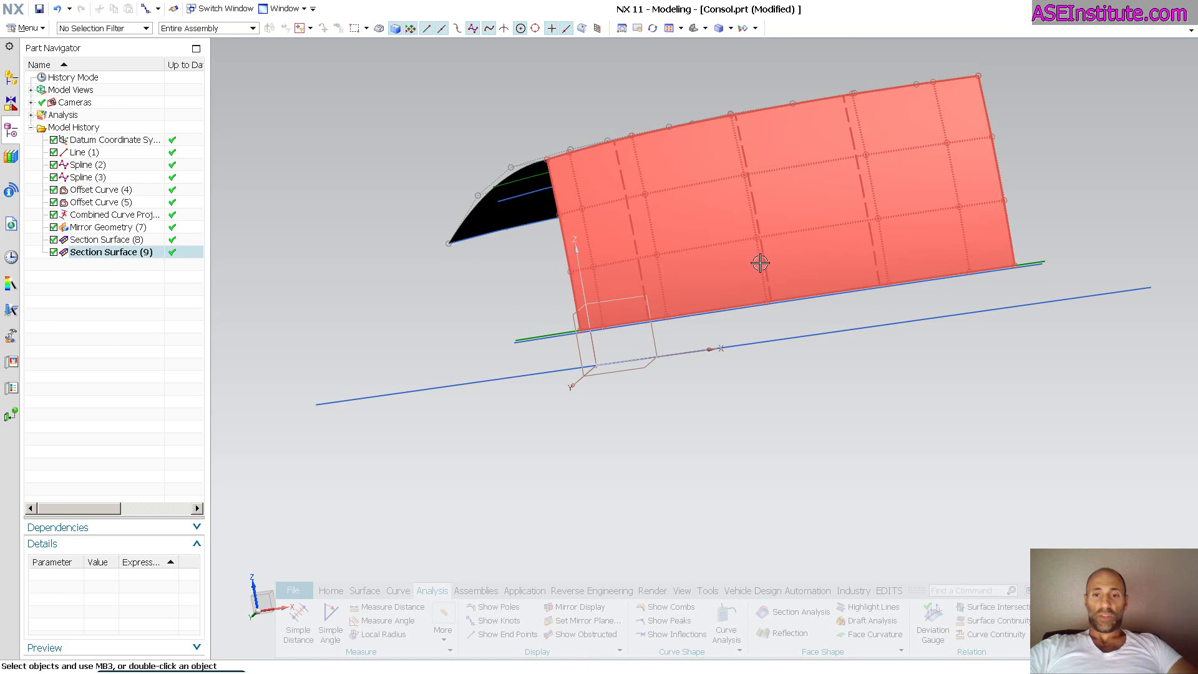
double_click(736, 264)
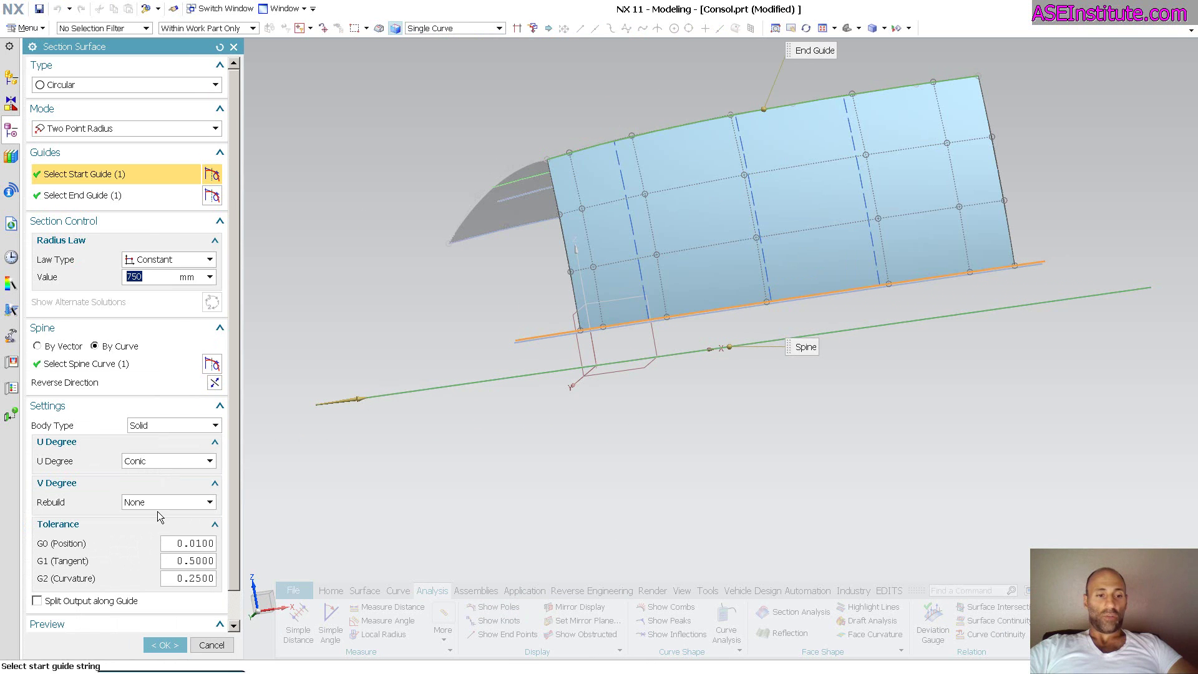
click(165, 500)
click(148, 541)
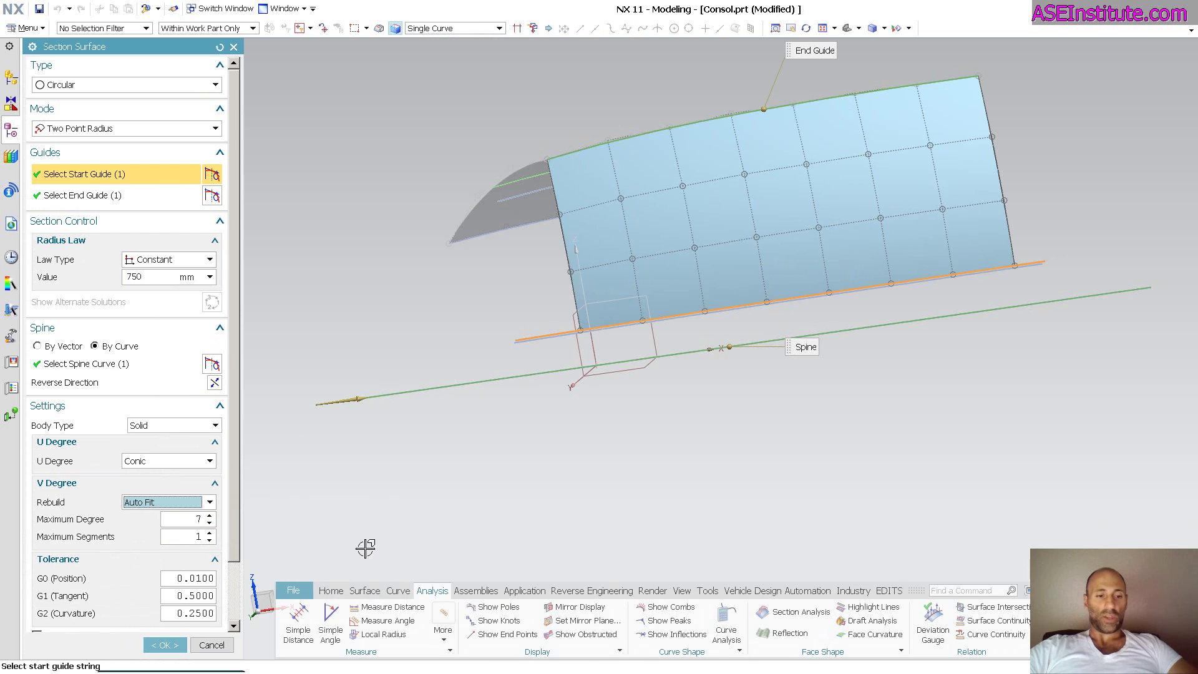
middle_drag(445, 539, 548, 472)
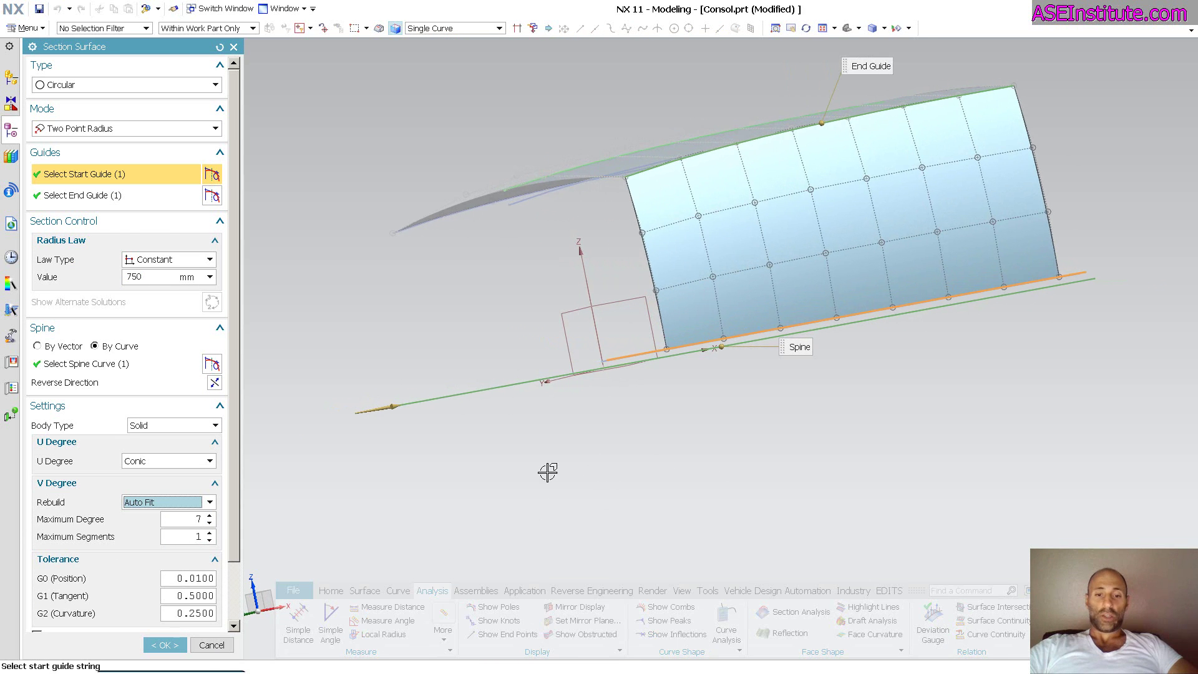
click(208, 524)
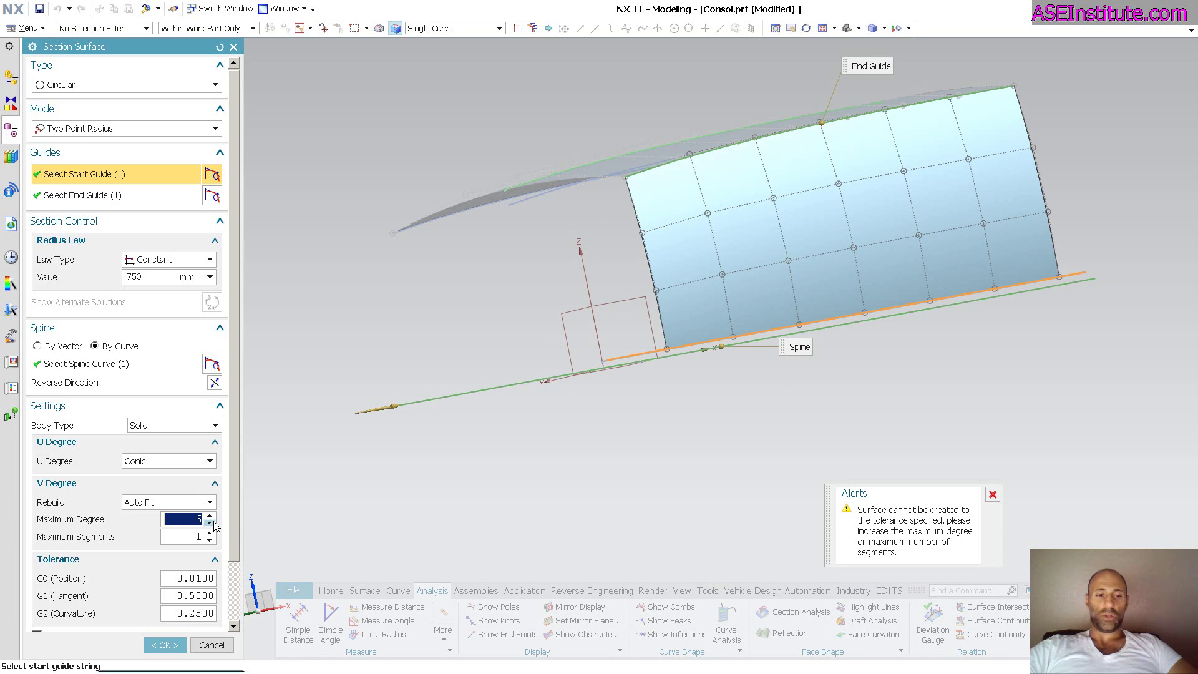
click(209, 516)
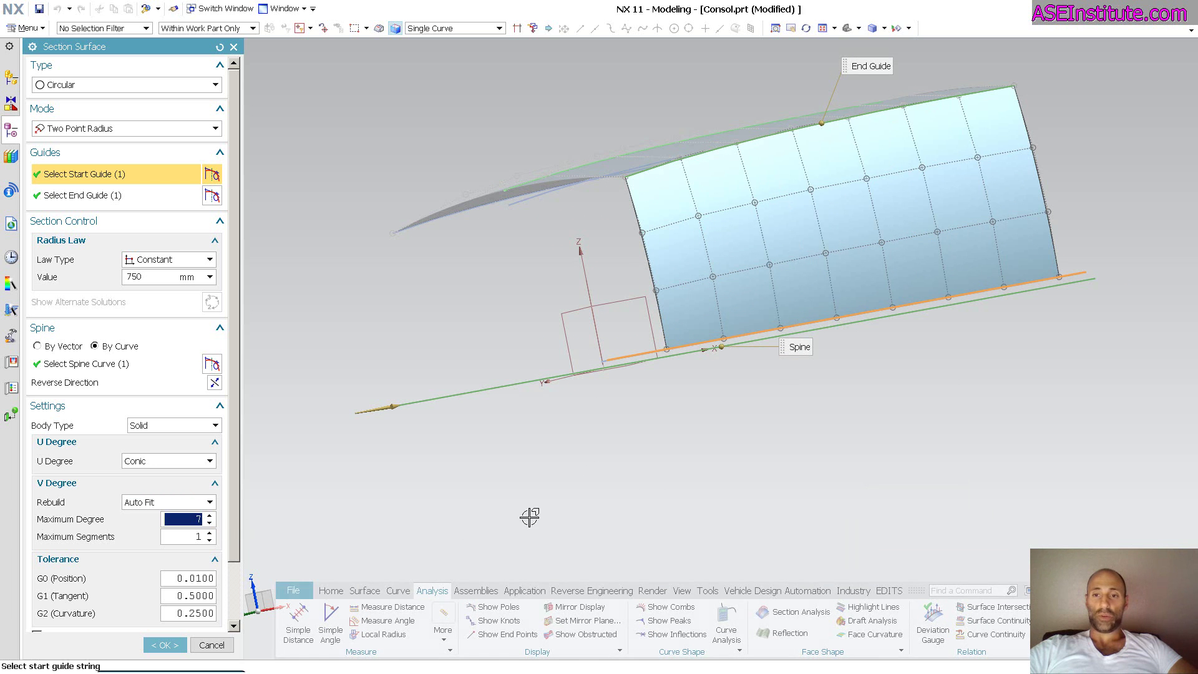
middle_click(624, 489)
Set the constant offset of the blue offset curve beside the top surface's green centre spline to 25 mm.
middle_drag(690, 514, 674, 436)
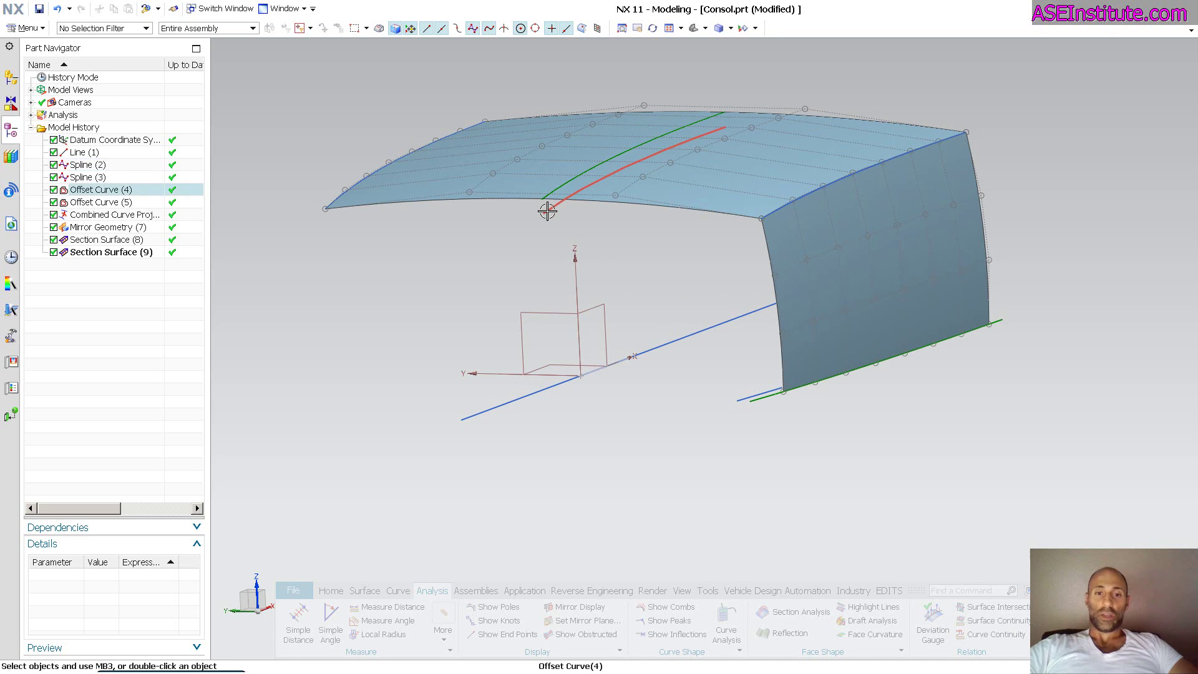
click(547, 212)
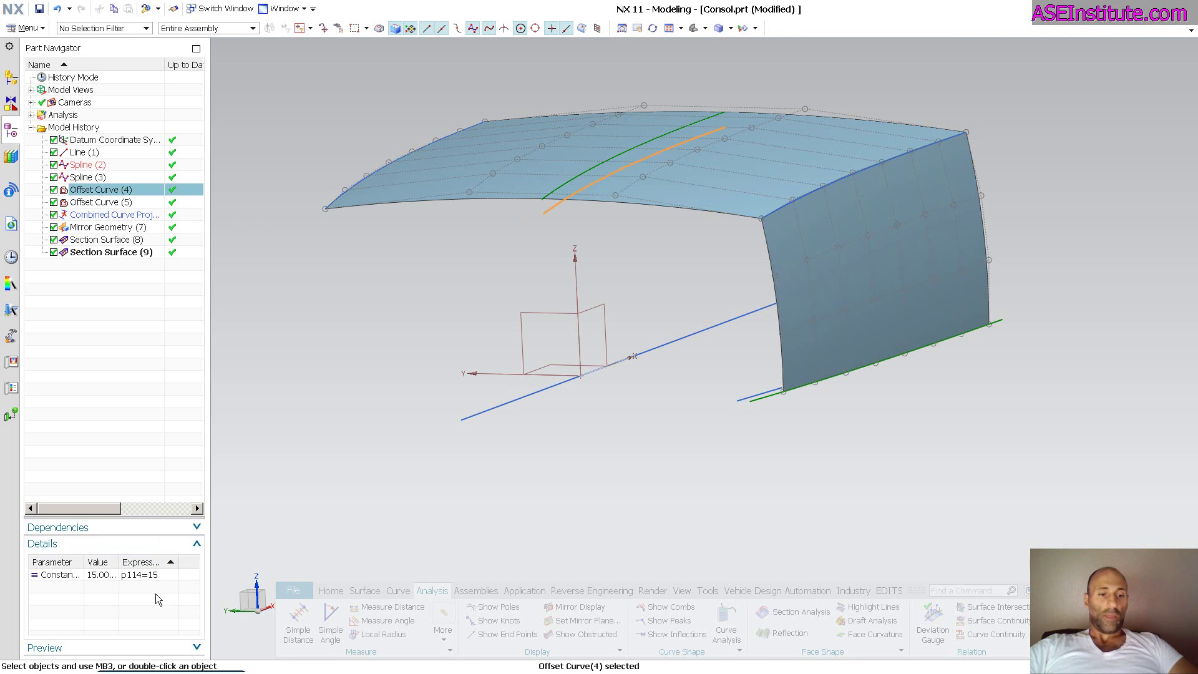
double_click(155, 574)
text(25)
key(Return)
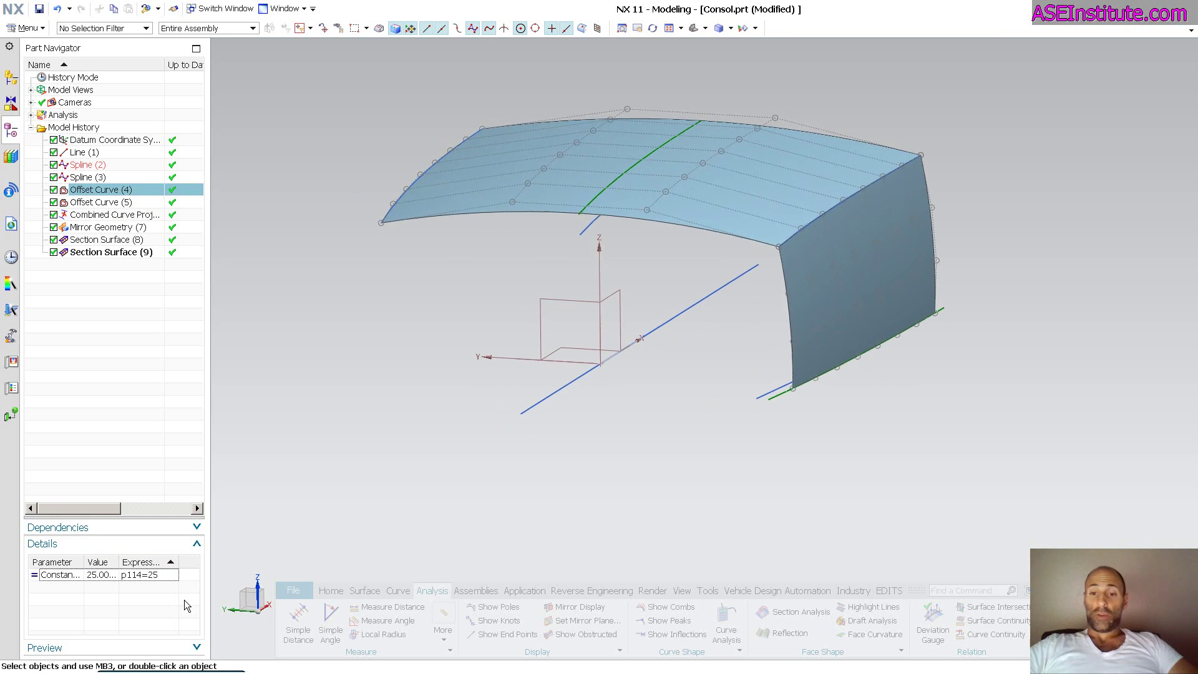
Set the constant offset of the blue offset curve beside the lower green side spline to 25 mm.
click(775, 382)
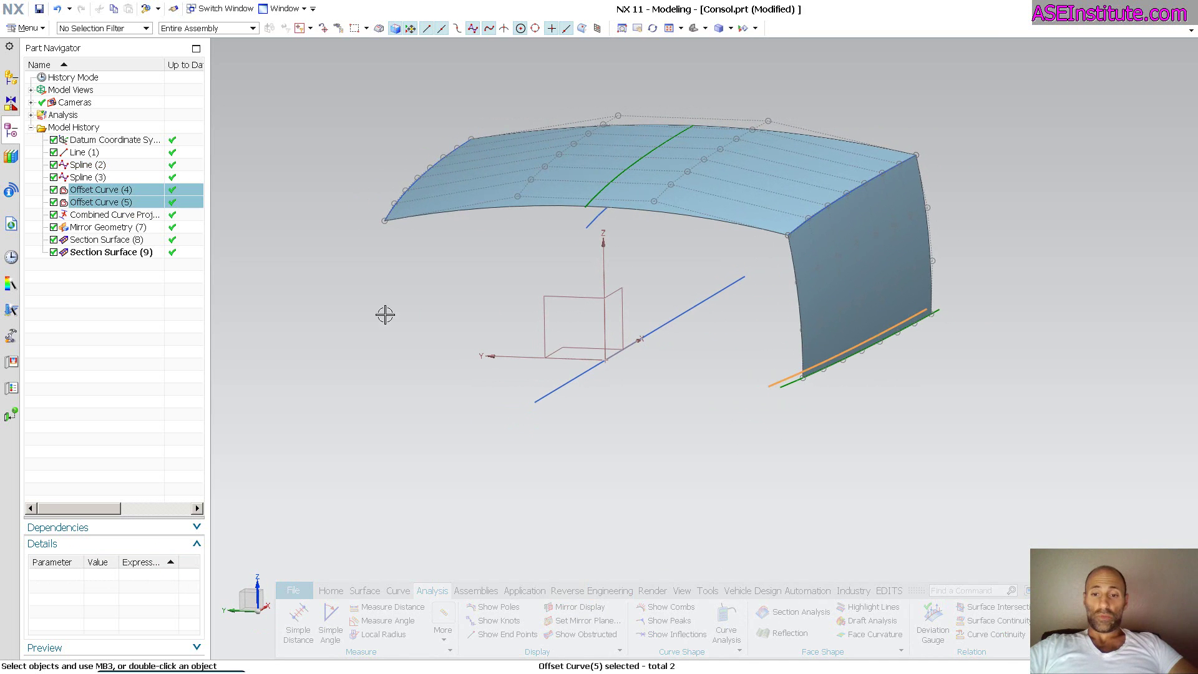
click(114, 203)
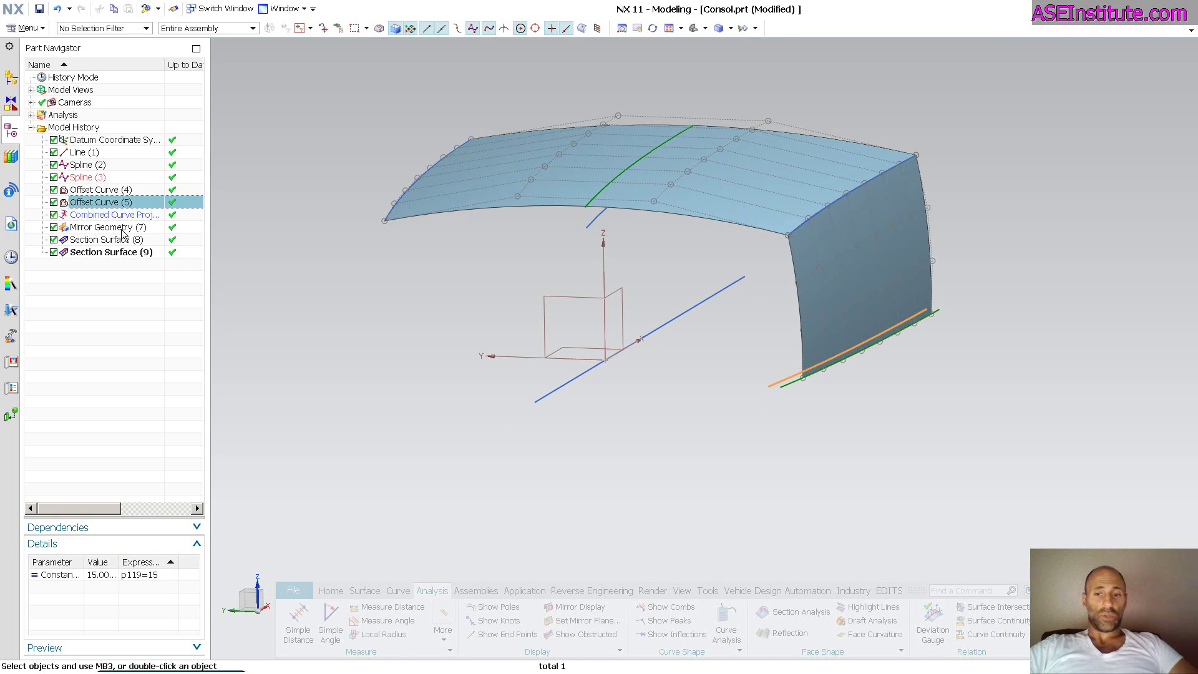
double_click(159, 579)
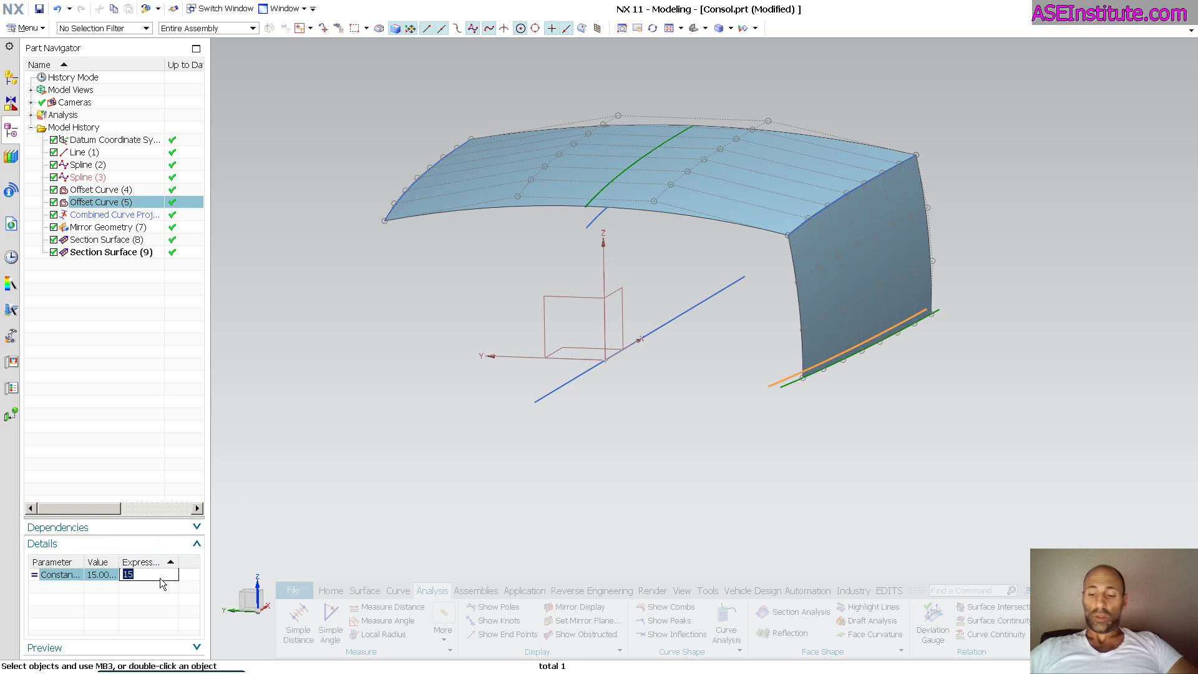
text(25)
key(Return)
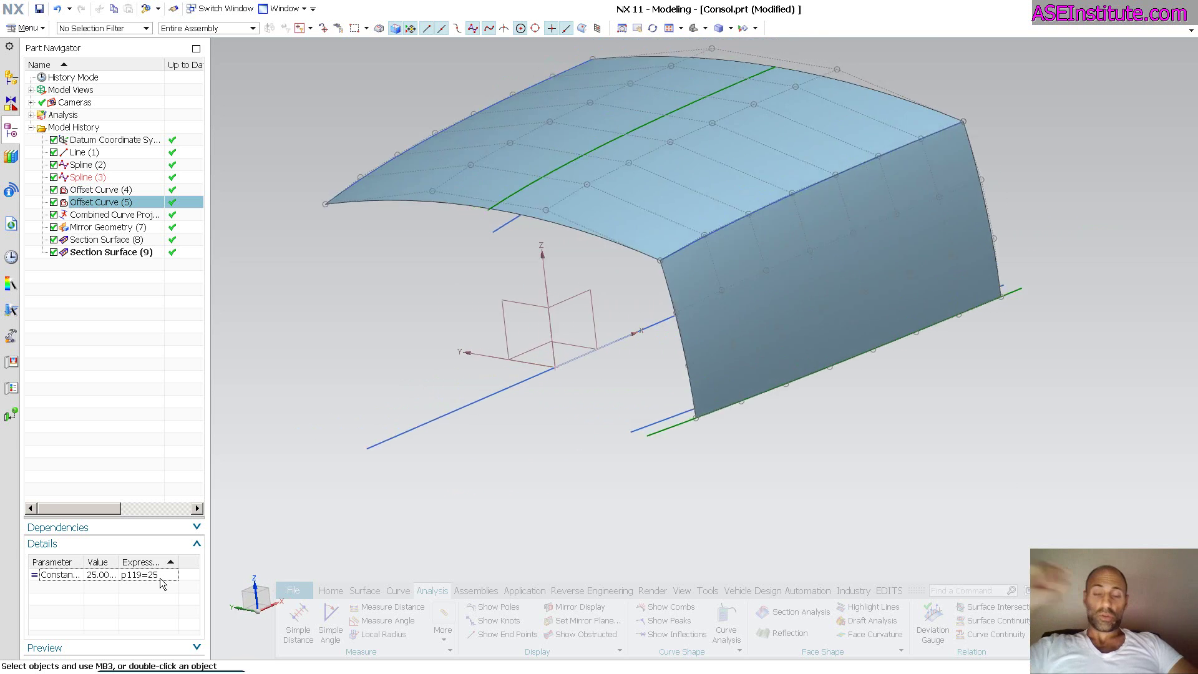
Try a linear offset law with a different offset at one end of the lower side offset curve, and undo it.
click(118, 190)
double_click(100, 190)
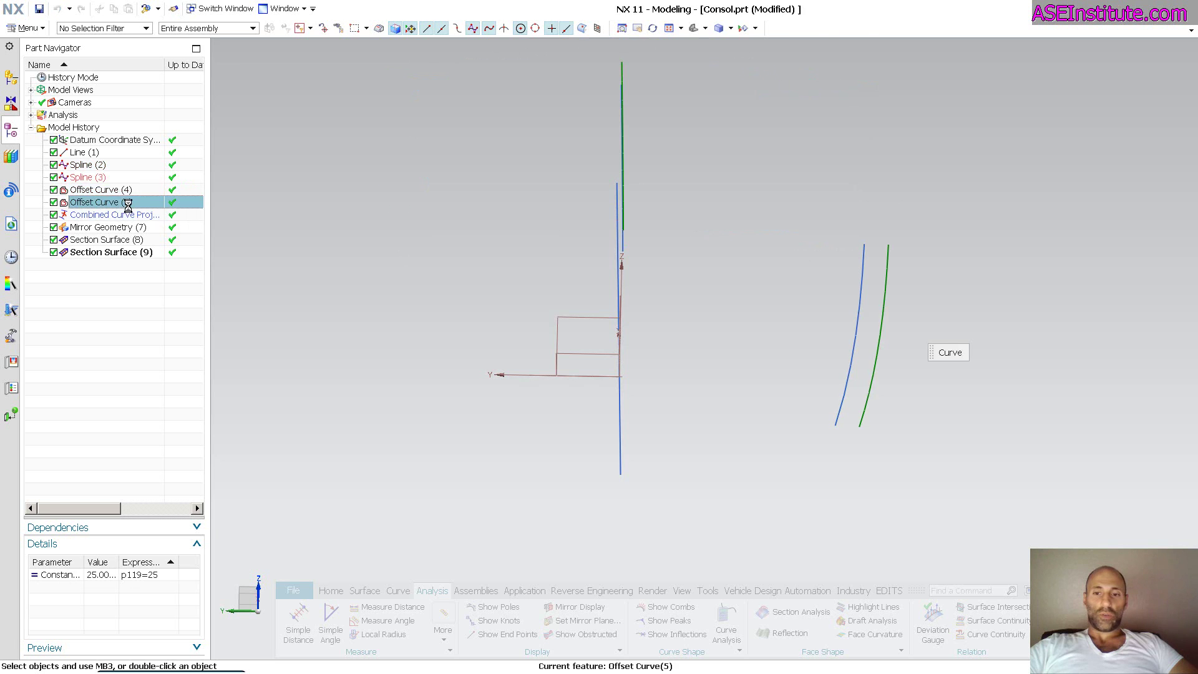
click(153, 198)
click(150, 219)
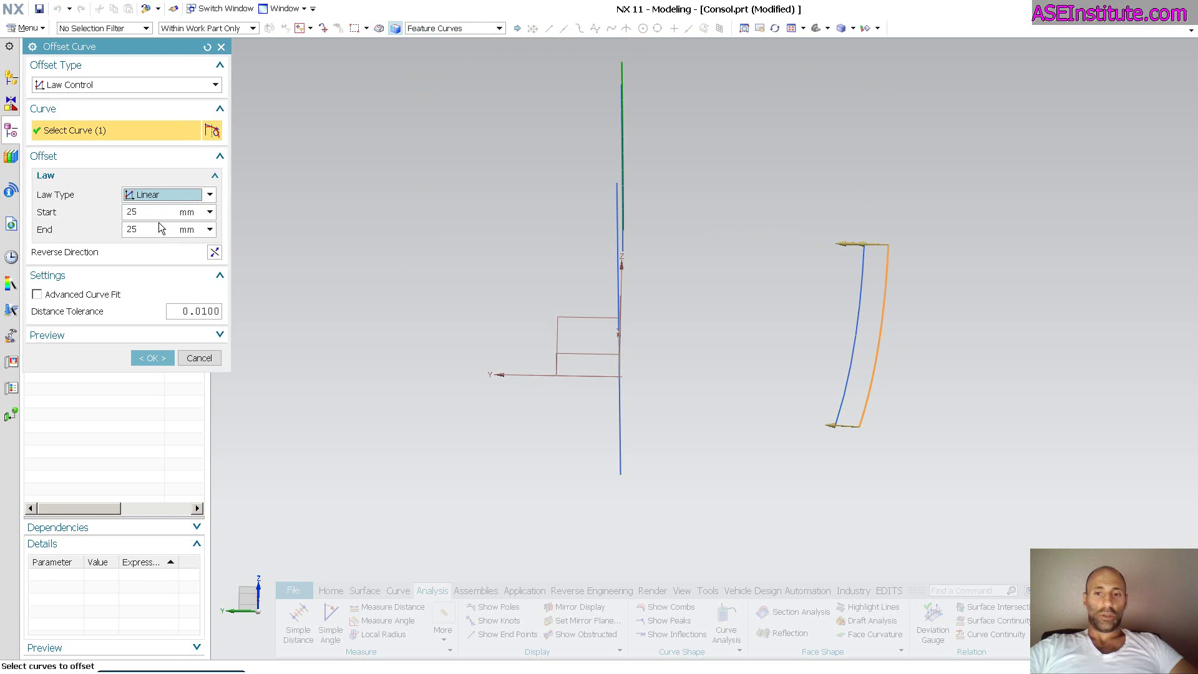
drag(825, 429, 799, 425)
middle_click(857, 529)
middle_drag(914, 494, 922, 390)
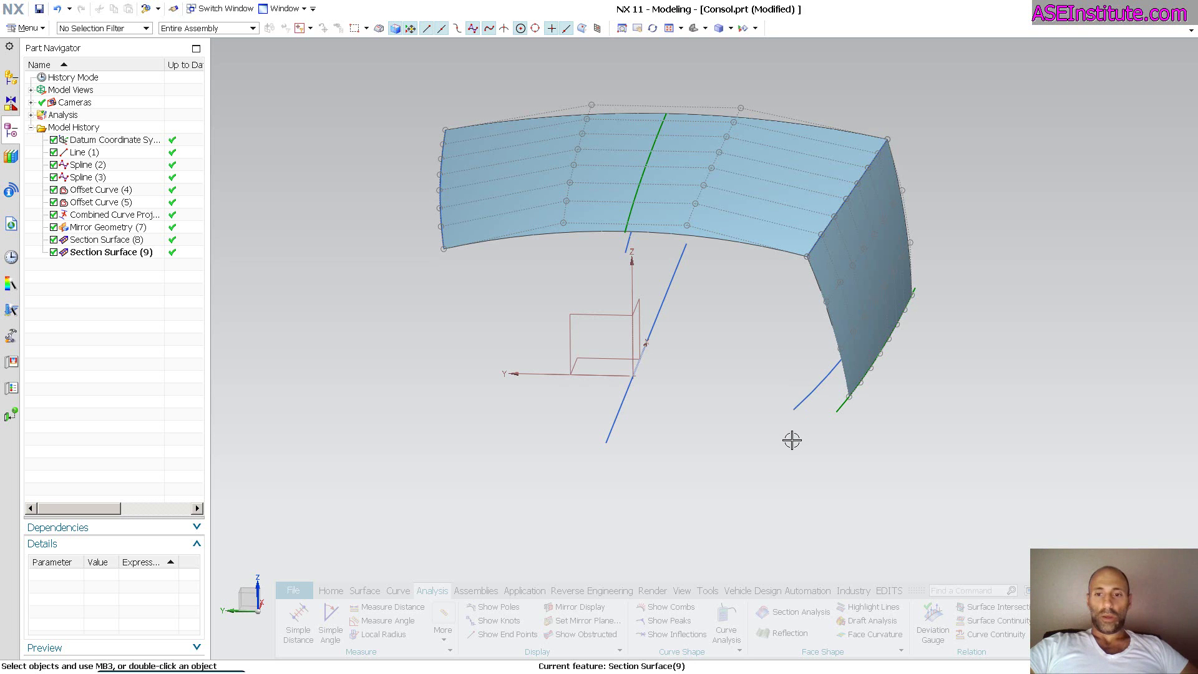
key(ctrl+z)
Start a circular Center Radius section surface using the combined projection curve between the top and side surfaces as start guide and spine.
middle_drag(789, 442, 866, 289)
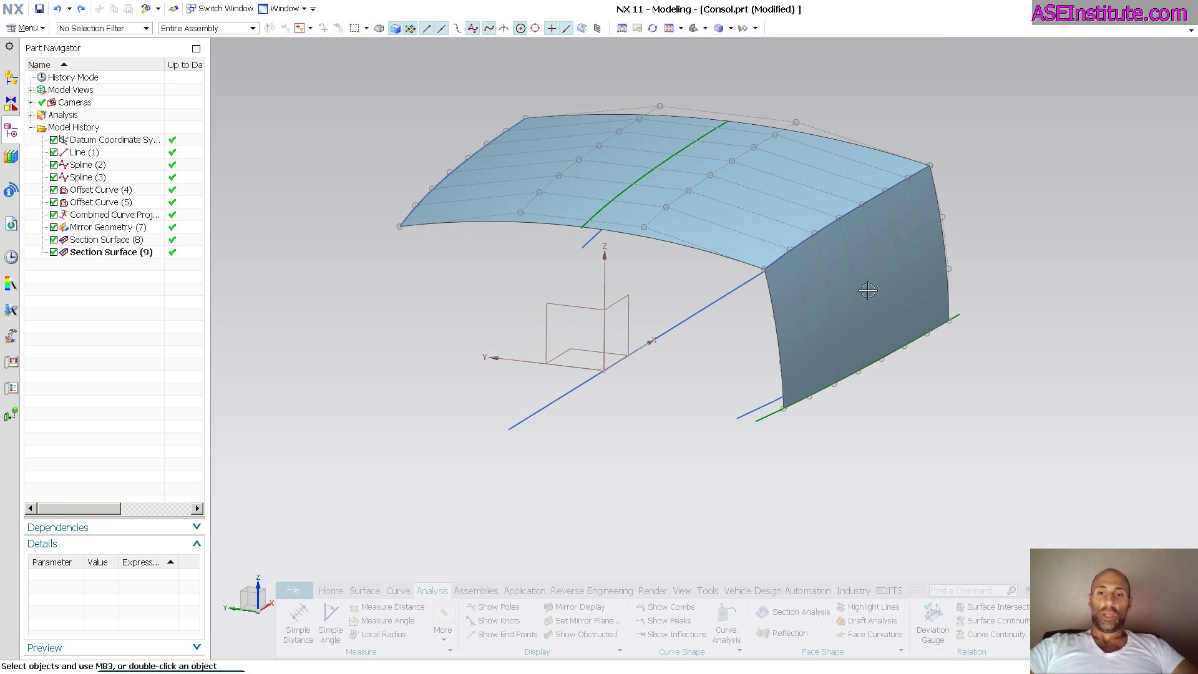
middle_drag(774, 251, 768, 254)
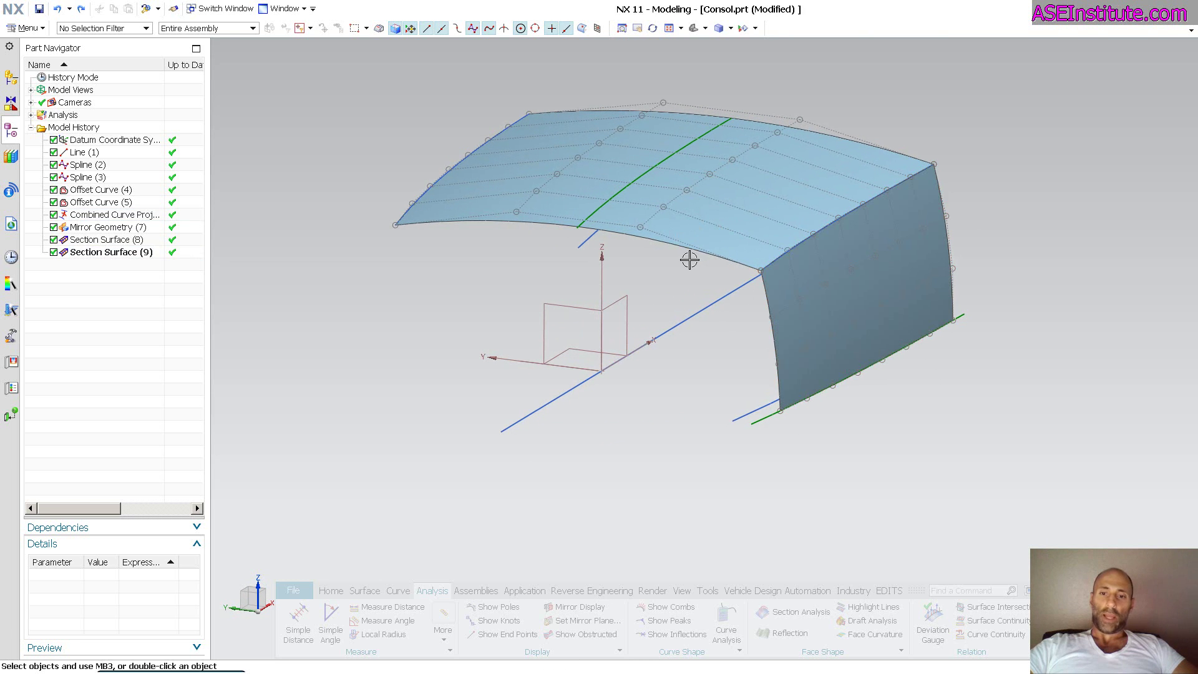
middle_drag(722, 345, 714, 371)
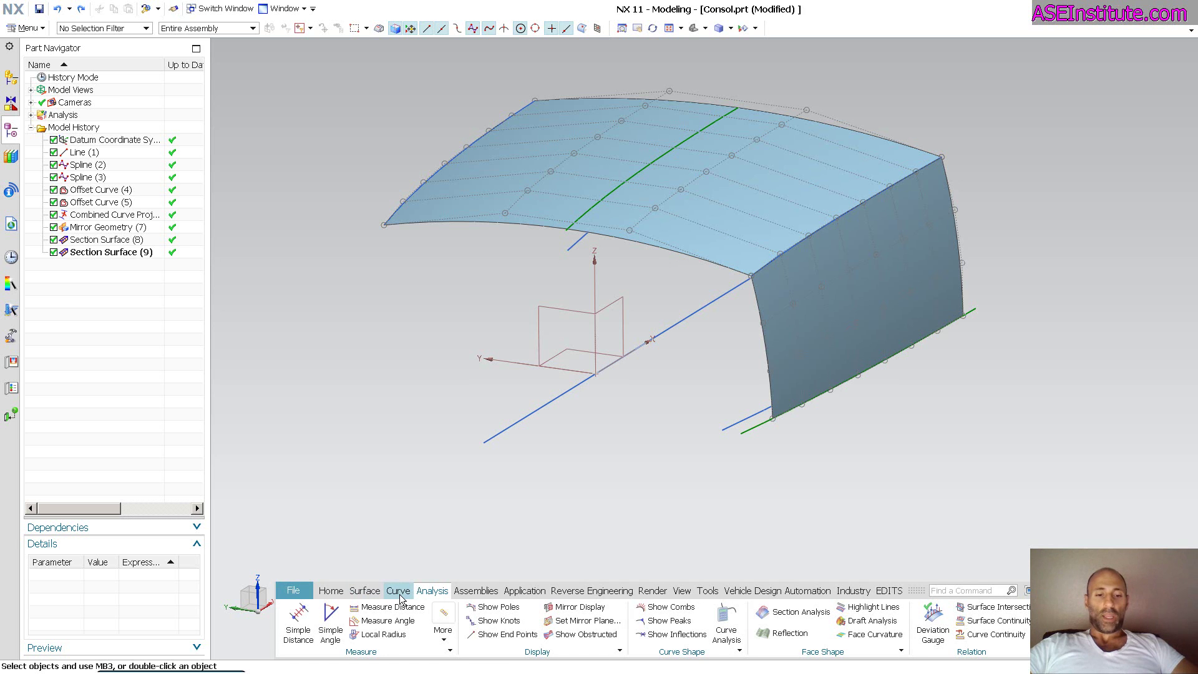
click(365, 590)
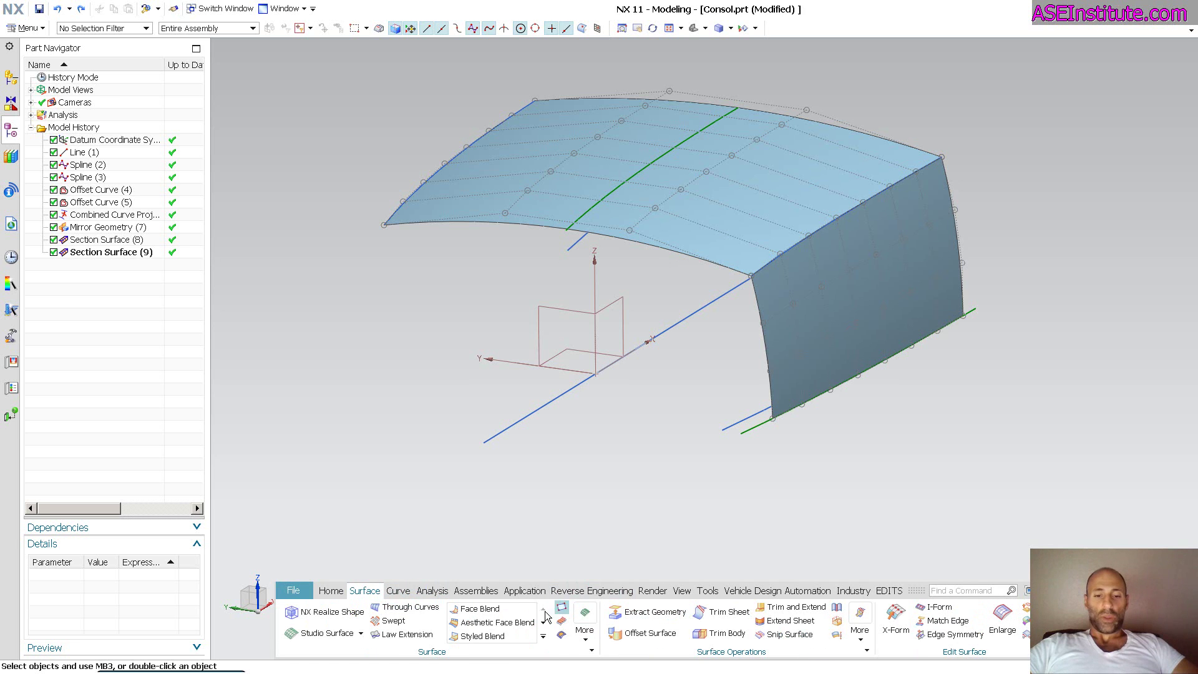
click(582, 631)
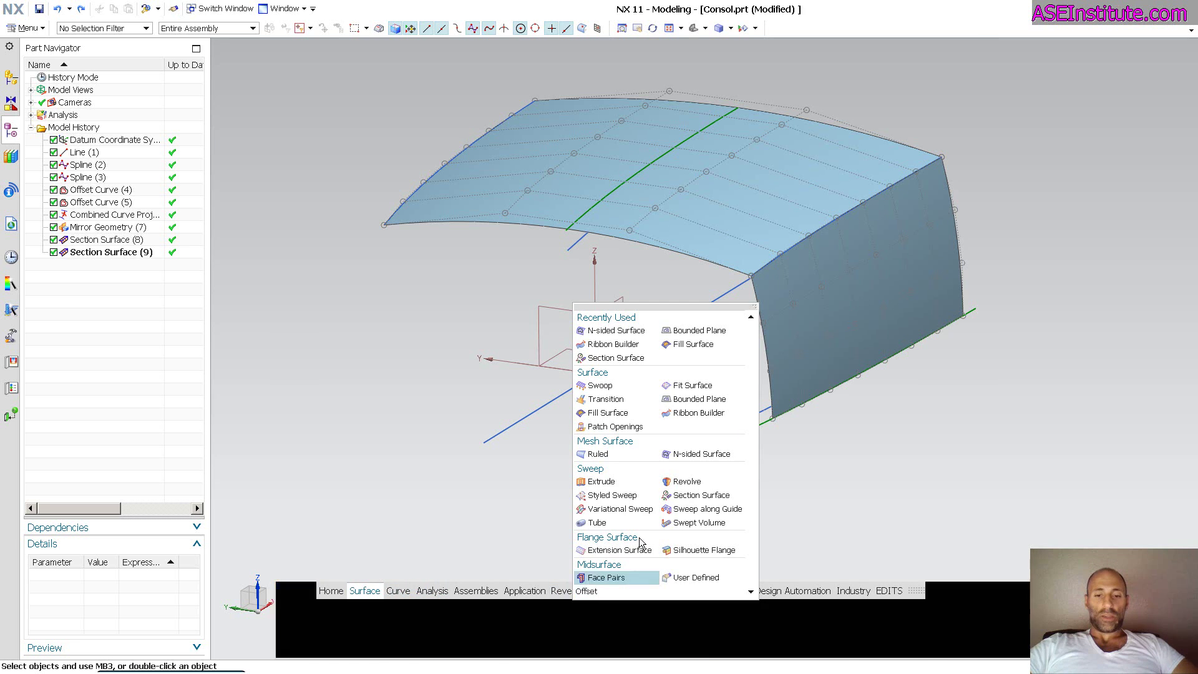
click(725, 498)
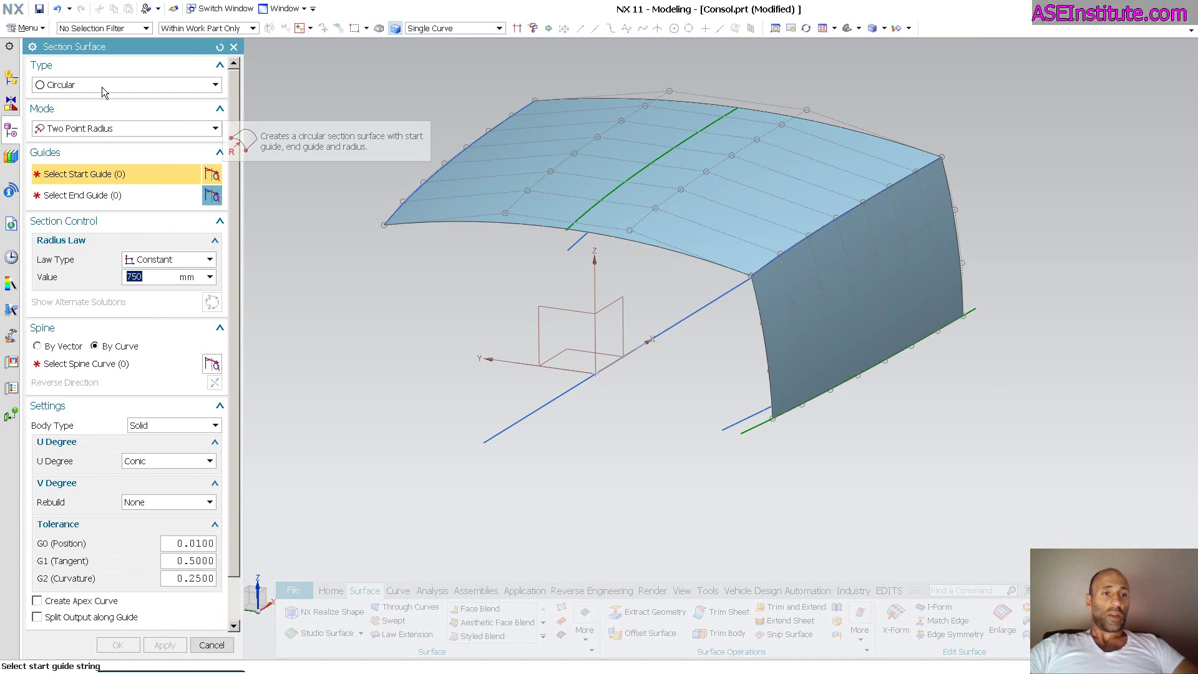
click(89, 129)
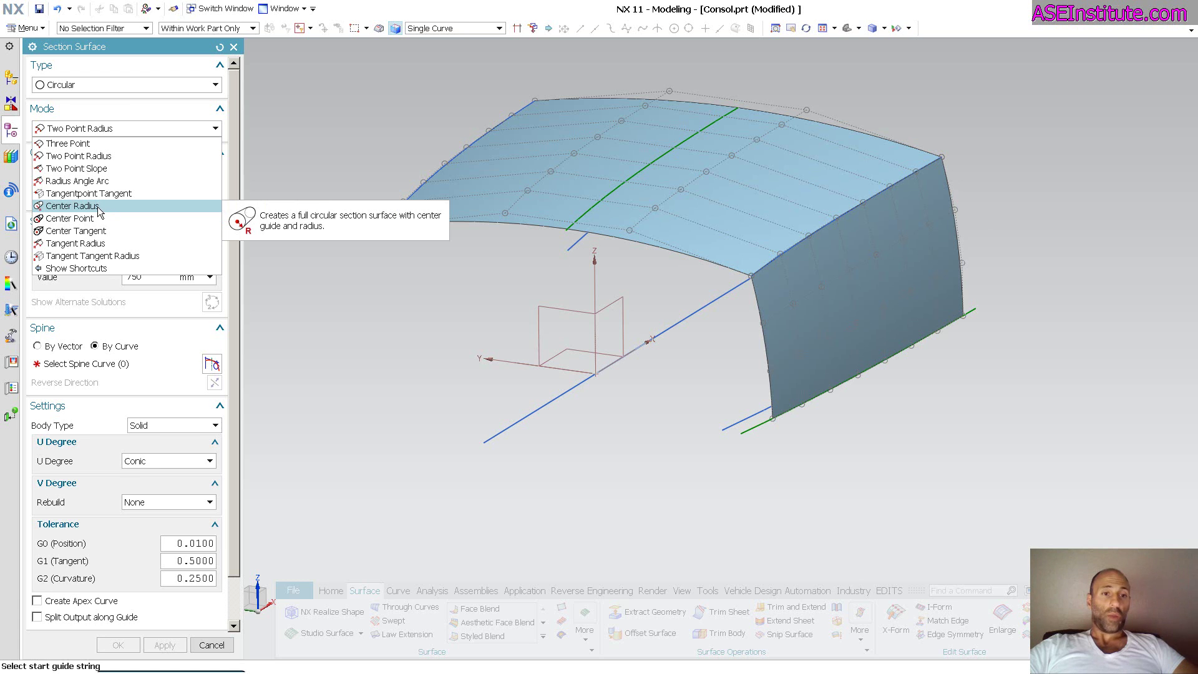
click(98, 206)
click(767, 264)
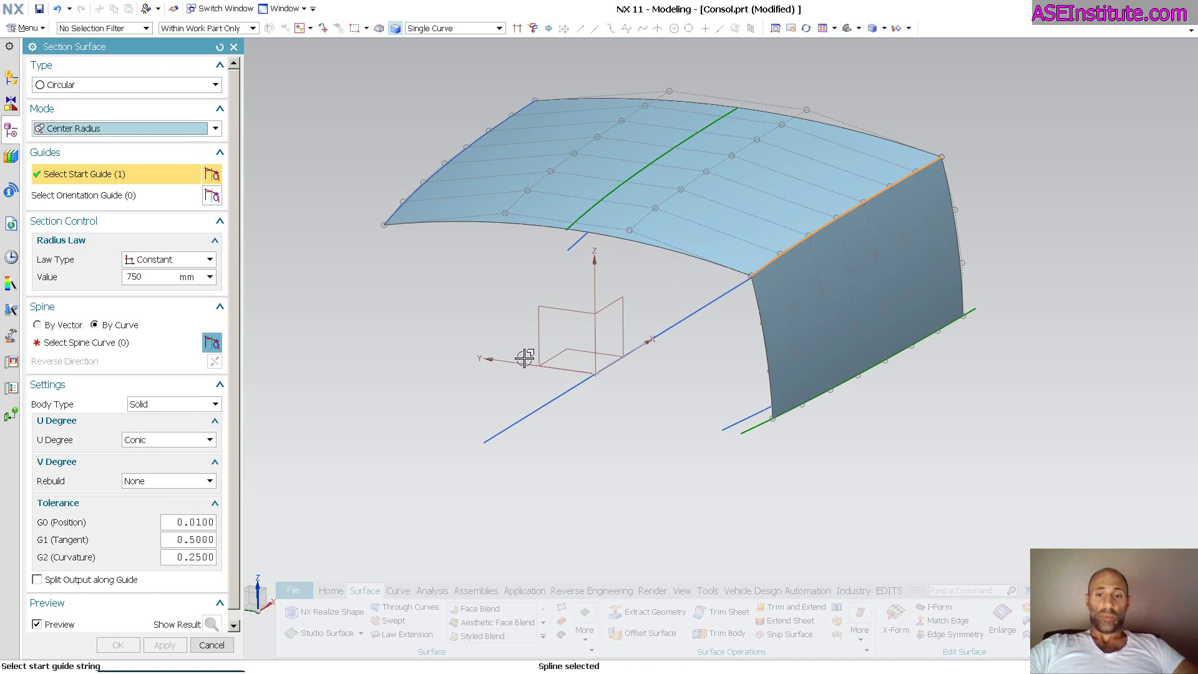
click(74, 344)
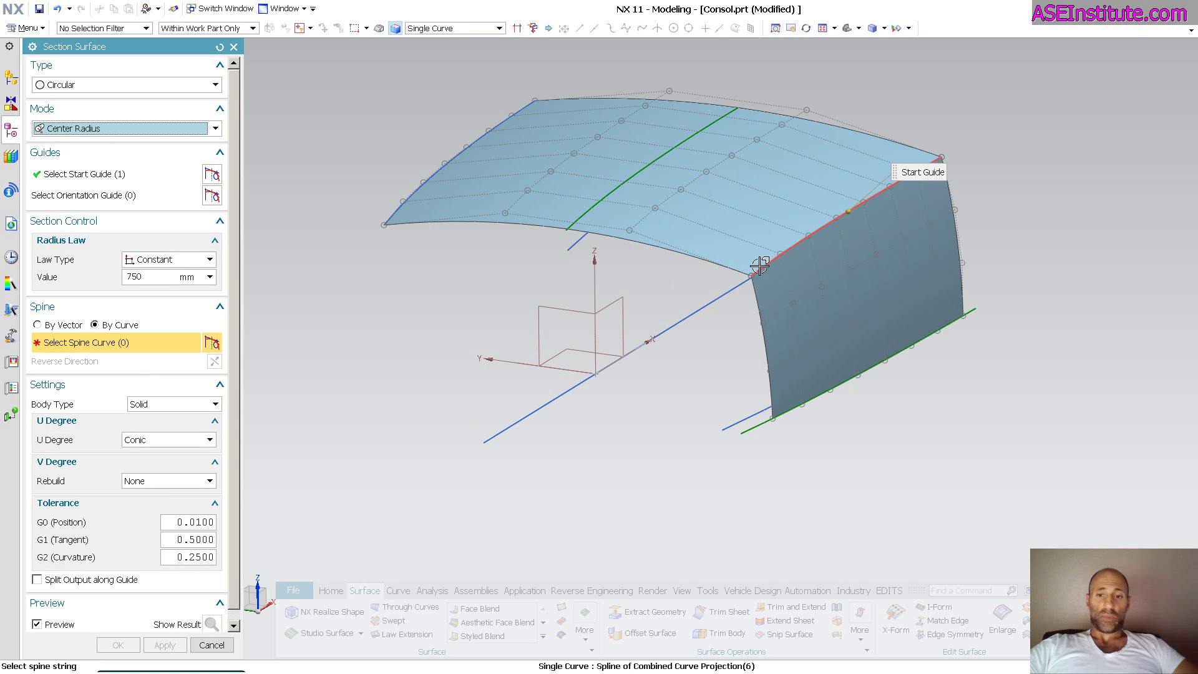
click(730, 270)
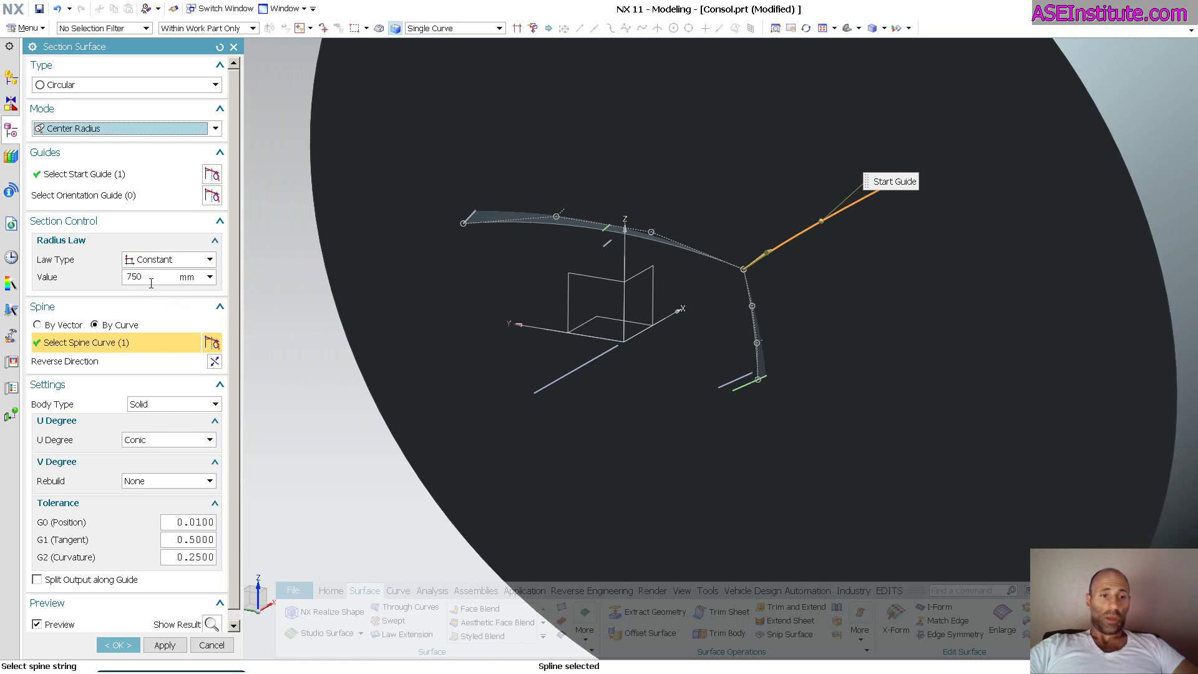
Set the constant section radius to 25 mm and the body type to Sheet, and create the tube surface.
click(151, 277)
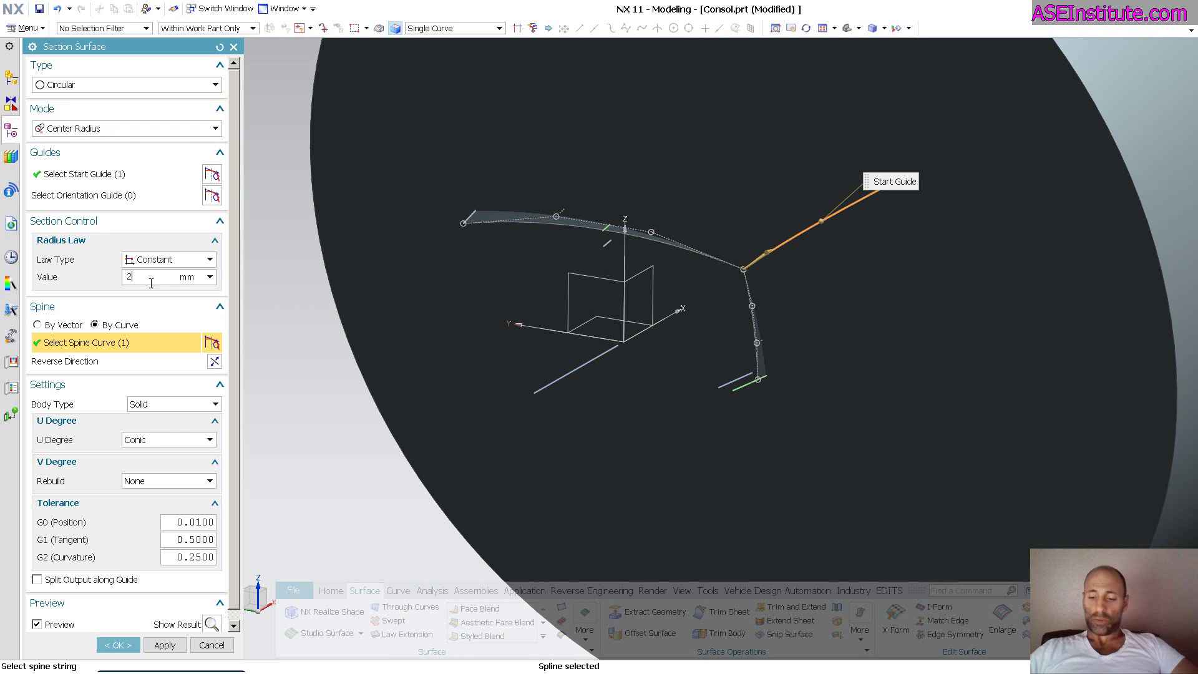
key(Return)
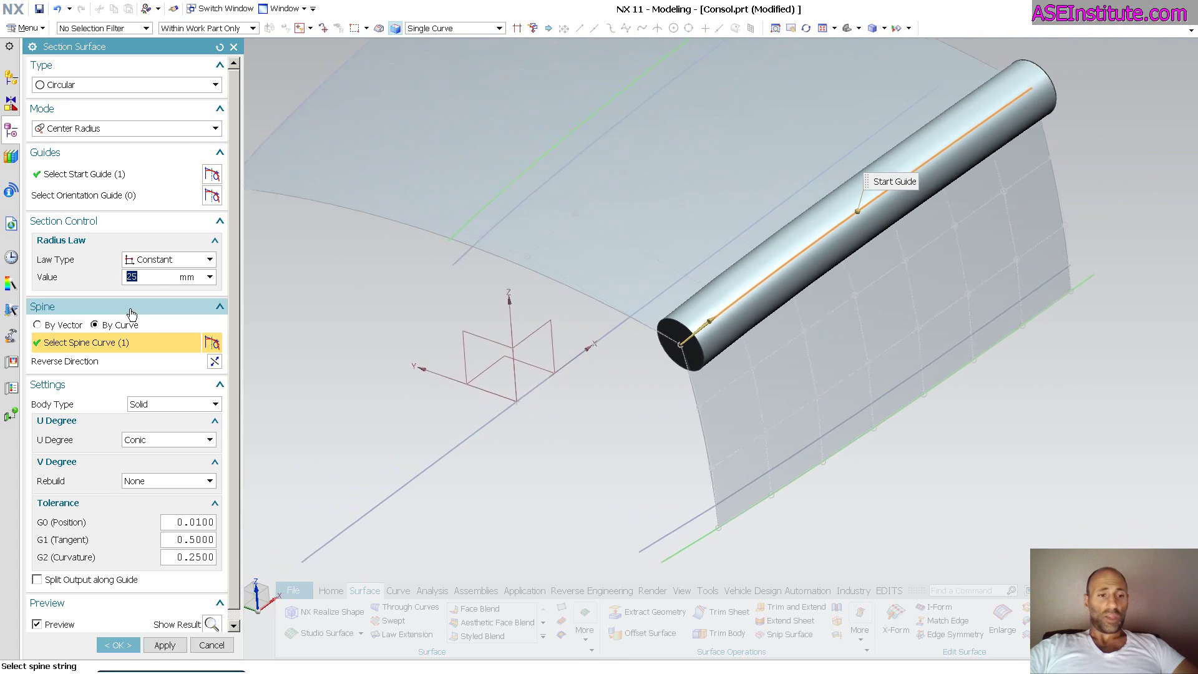
click(148, 404)
click(154, 430)
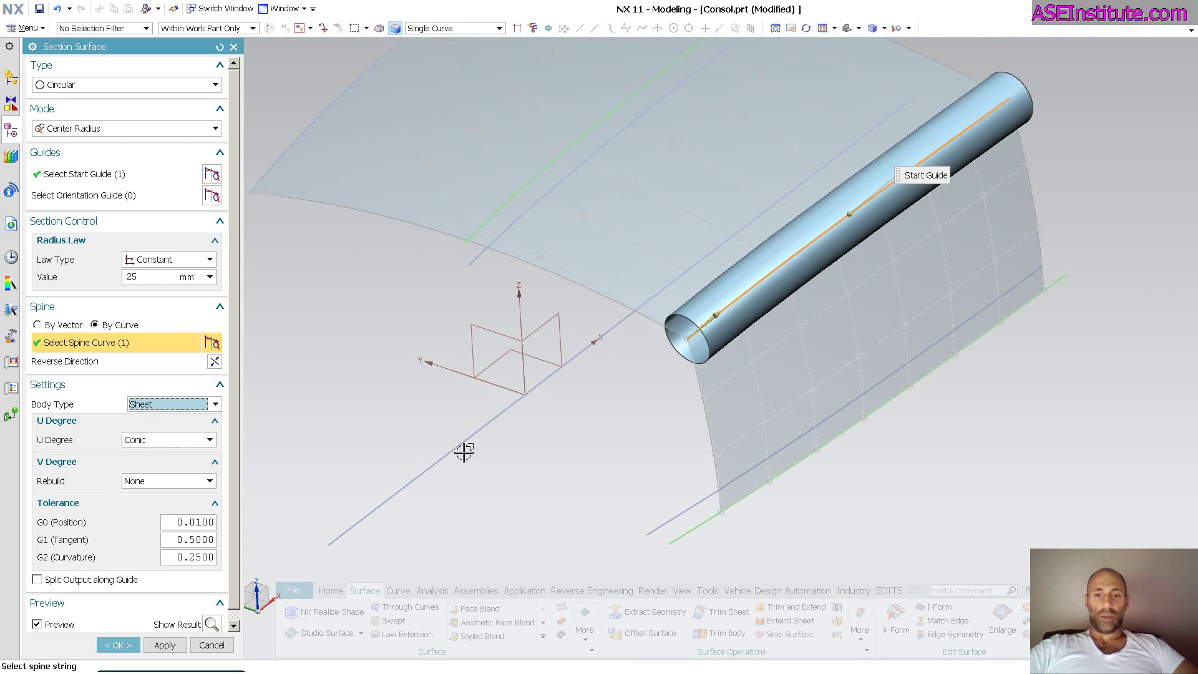
click(118, 645)
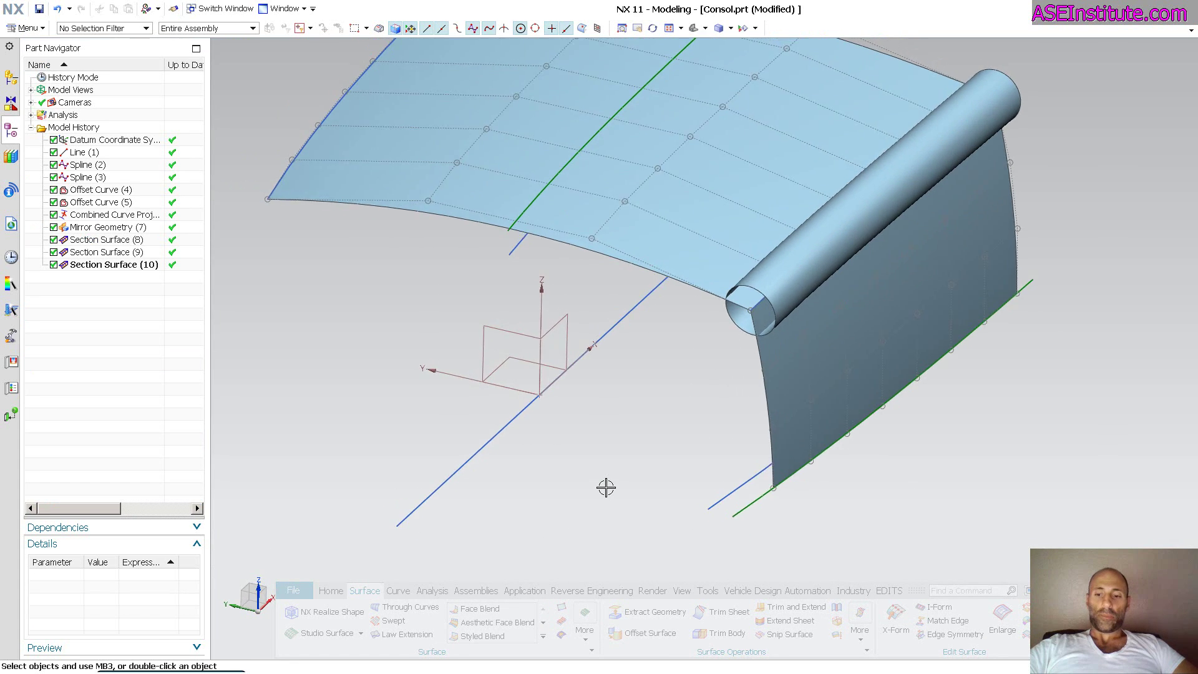
Enlarge the tube surface by 6.3 % at both its V start and V end, and hide the original section tube.
scroll(605, 487, up, 5)
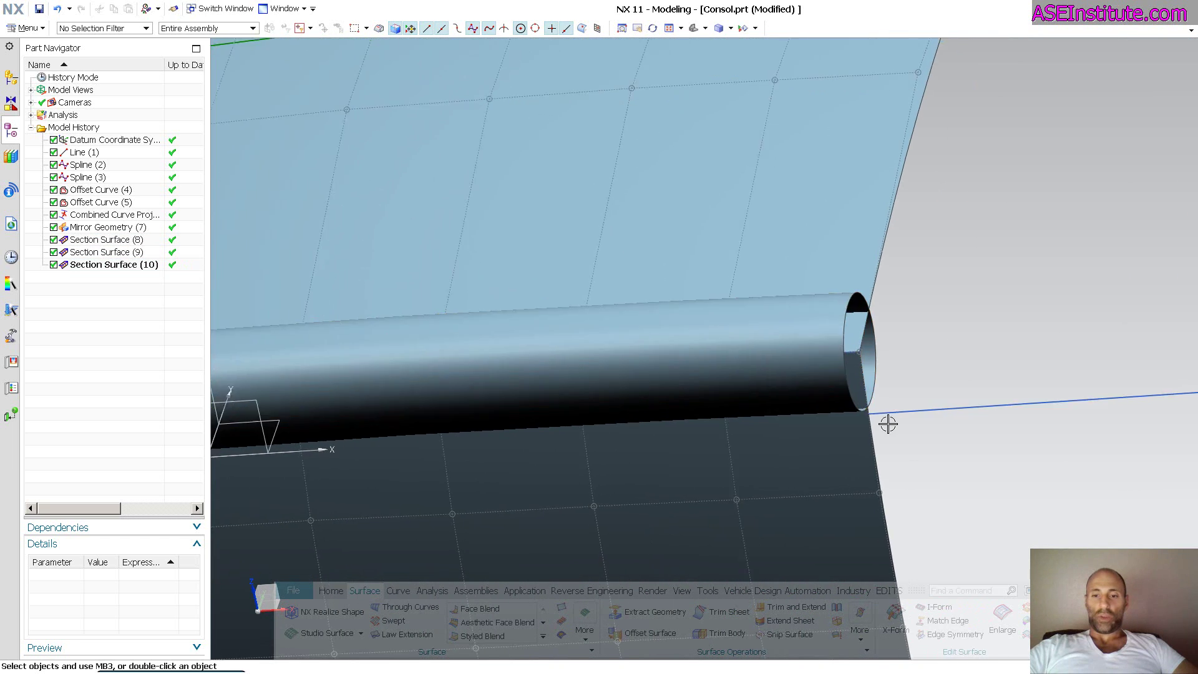
scroll(888, 422, up, 5)
scroll(979, 447, up, 1)
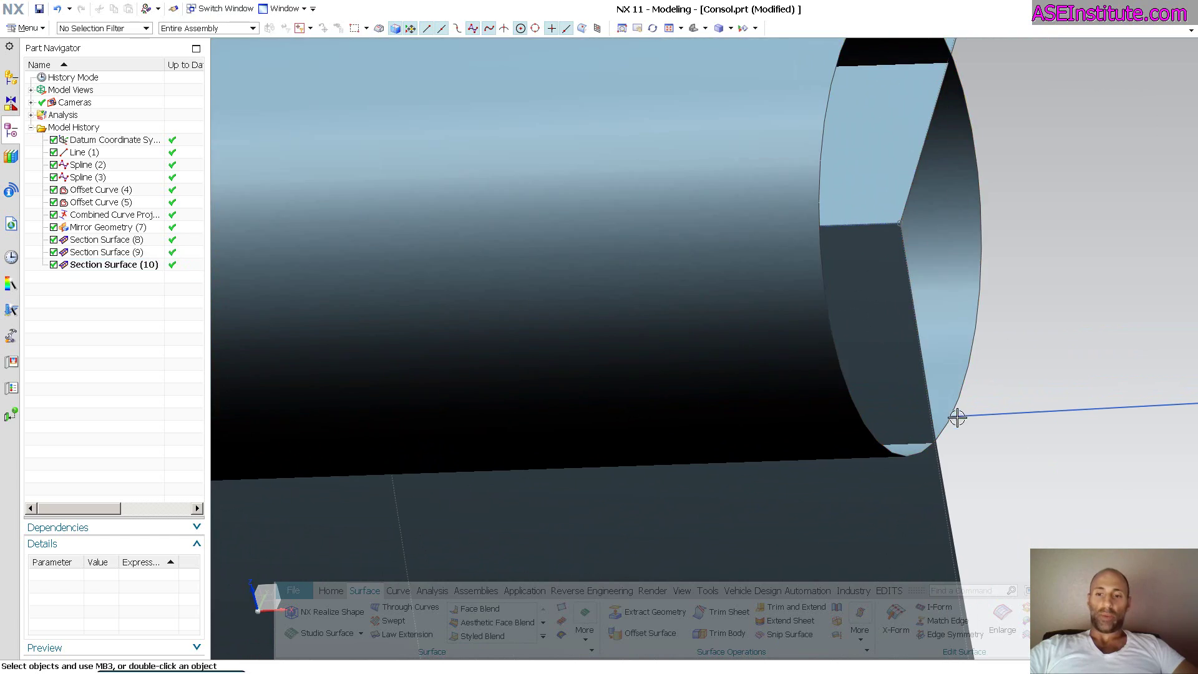
scroll(1020, 497, down, 5)
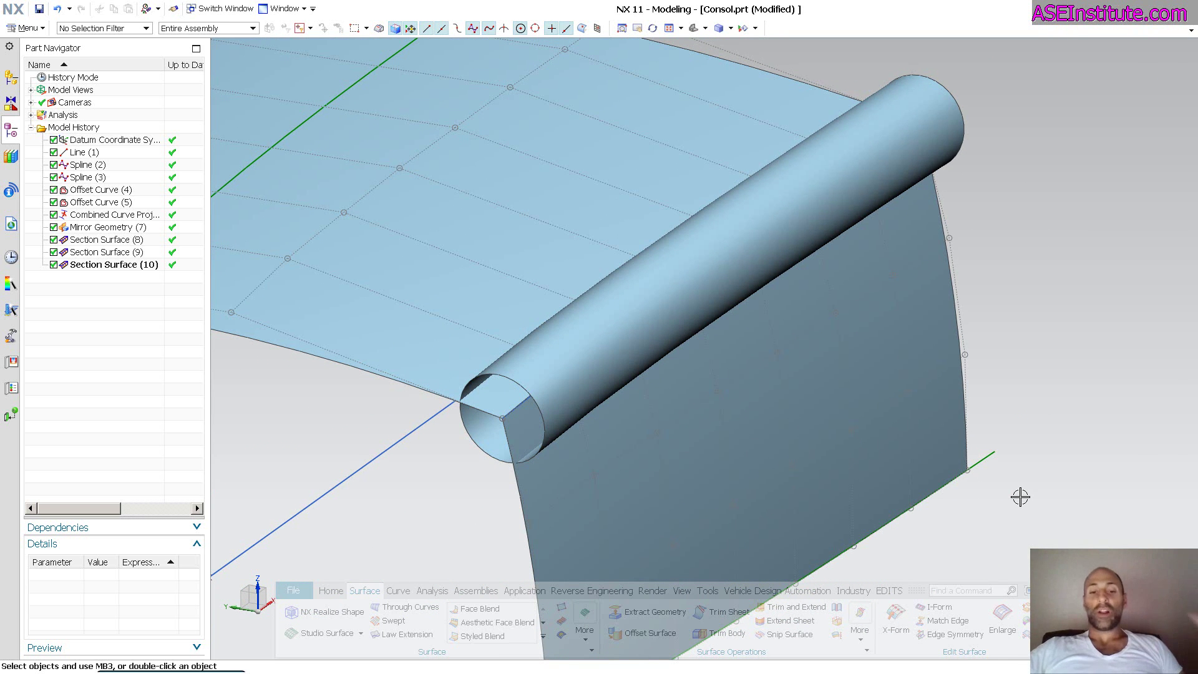
click(1020, 496)
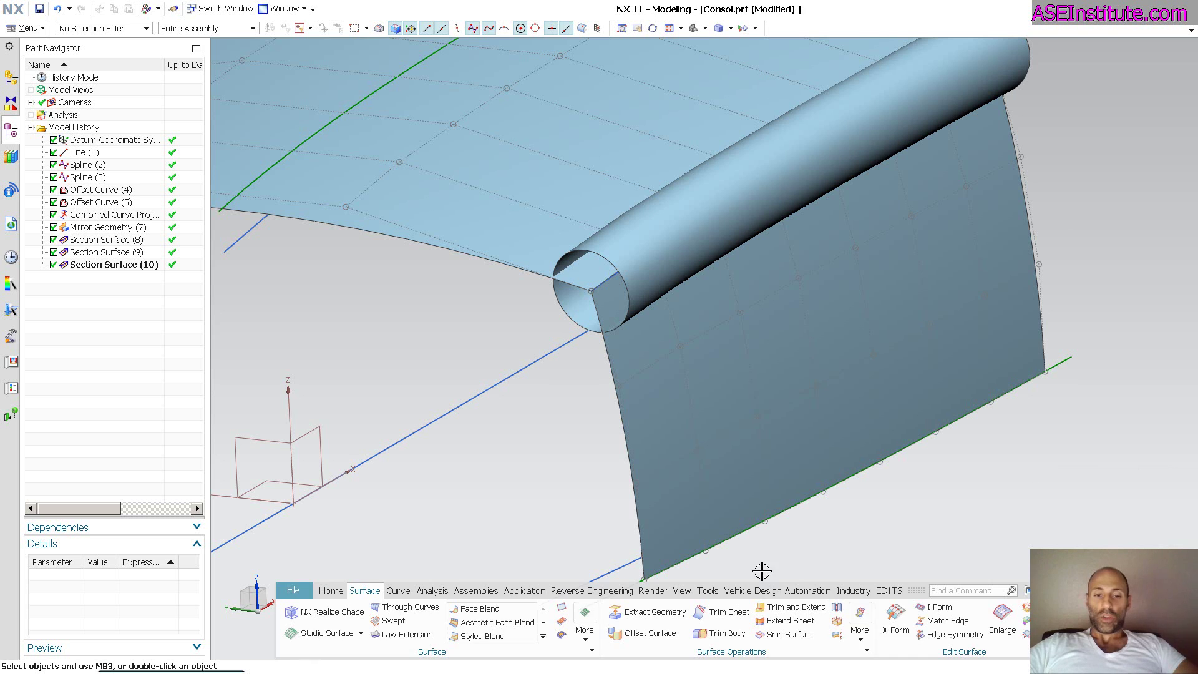
click(995, 622)
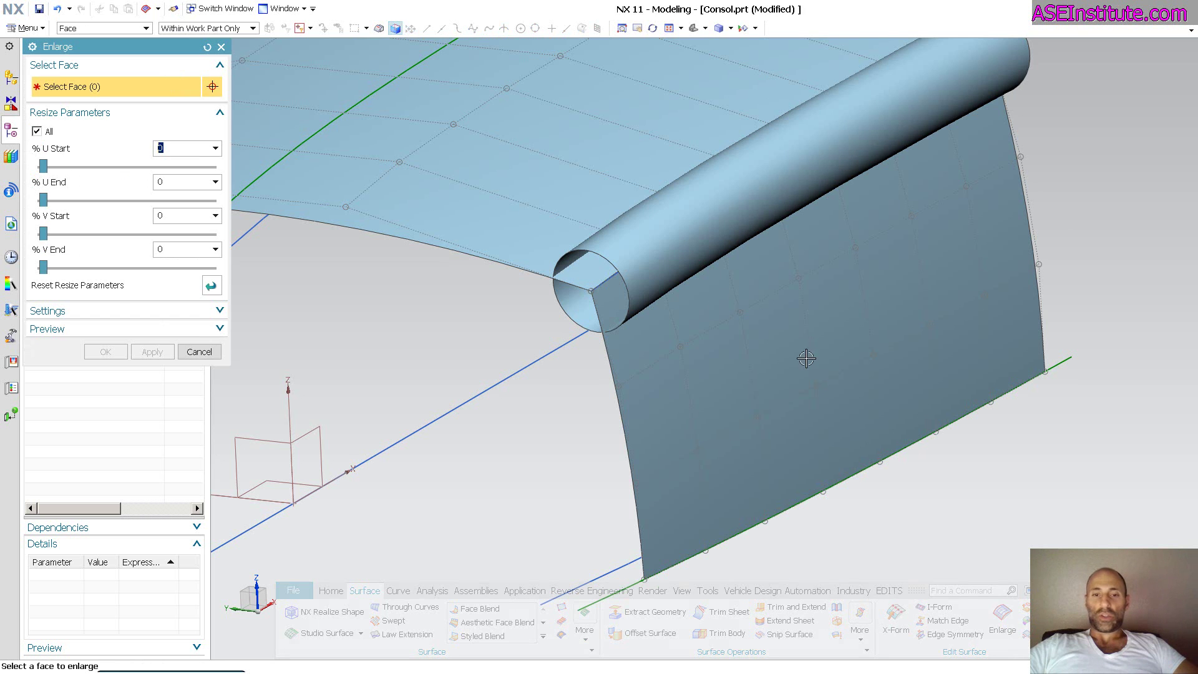
click(642, 262)
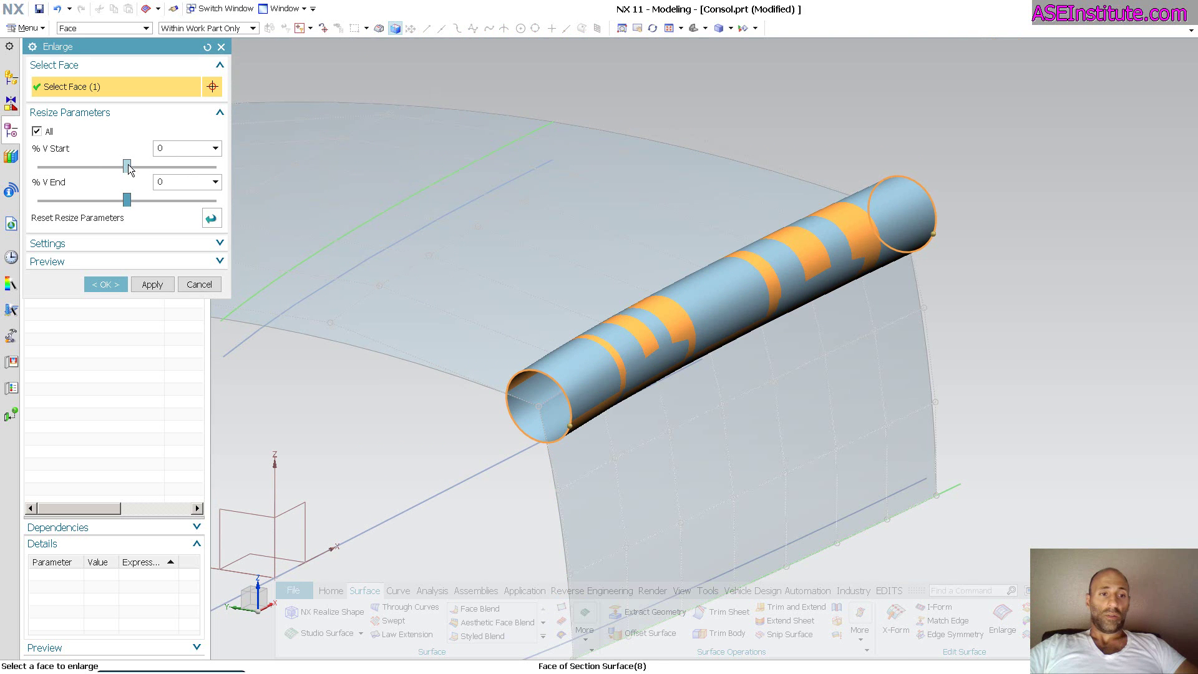
drag(128, 168, 221, 179)
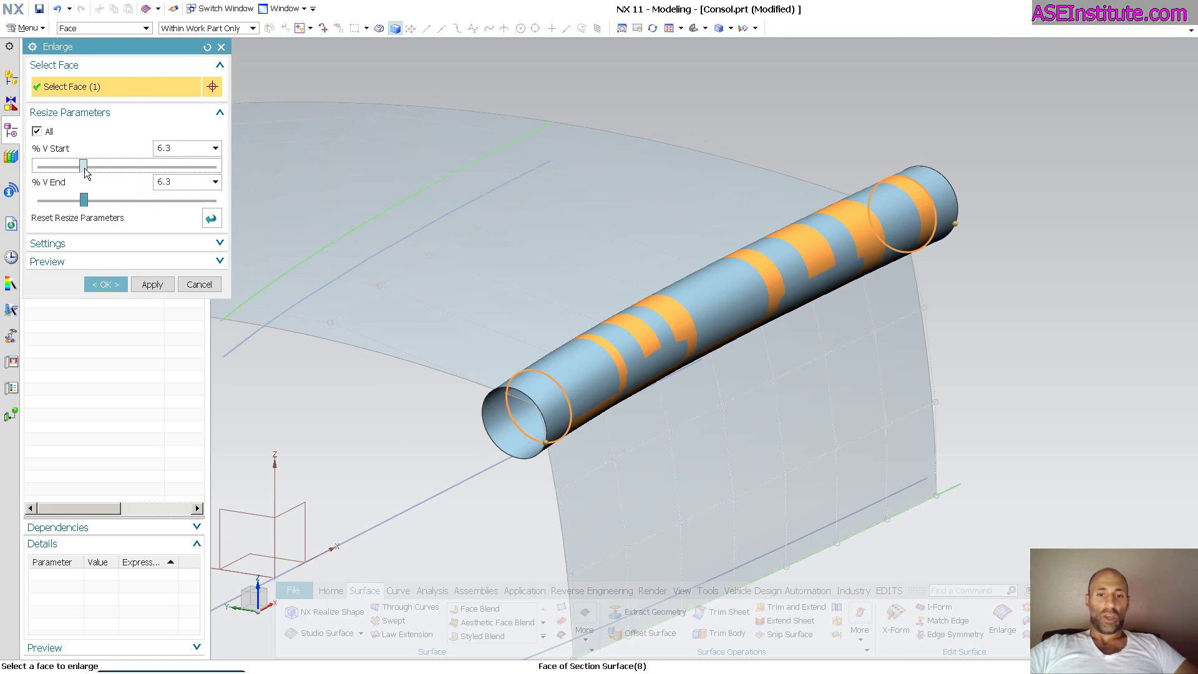
click(105, 284)
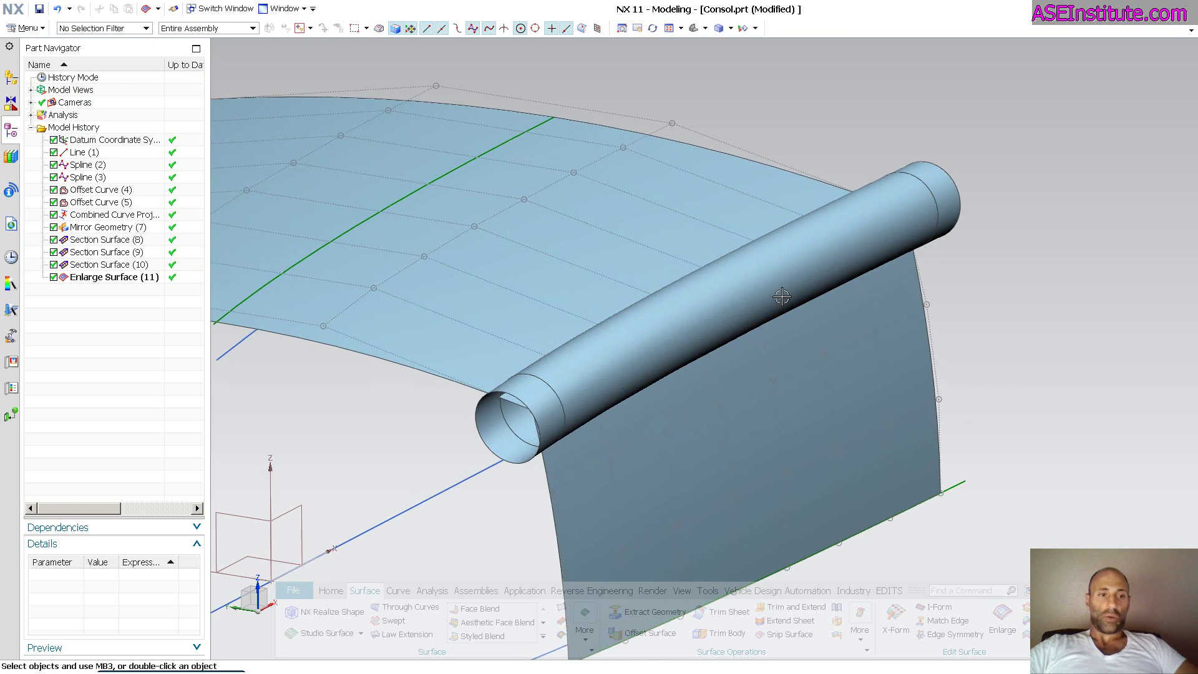
right_click(145, 266)
click(166, 276)
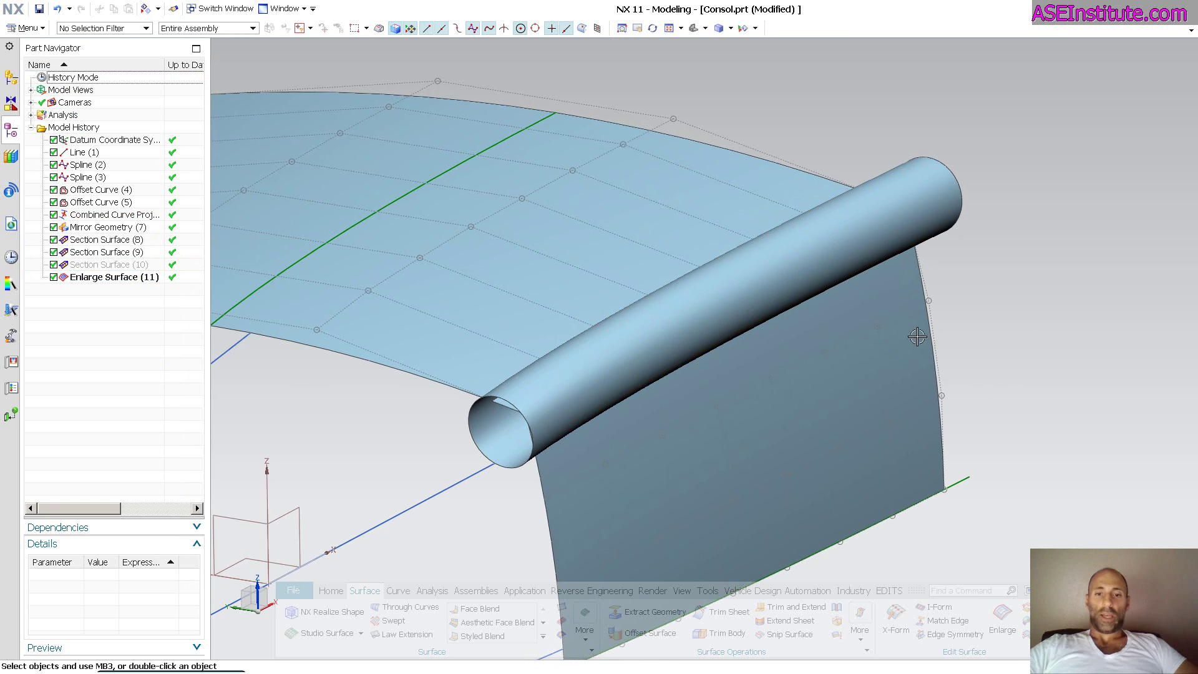
Create an intersection curve between the top surface and the enlarged tube.
middle_drag(917, 335, 602, 508)
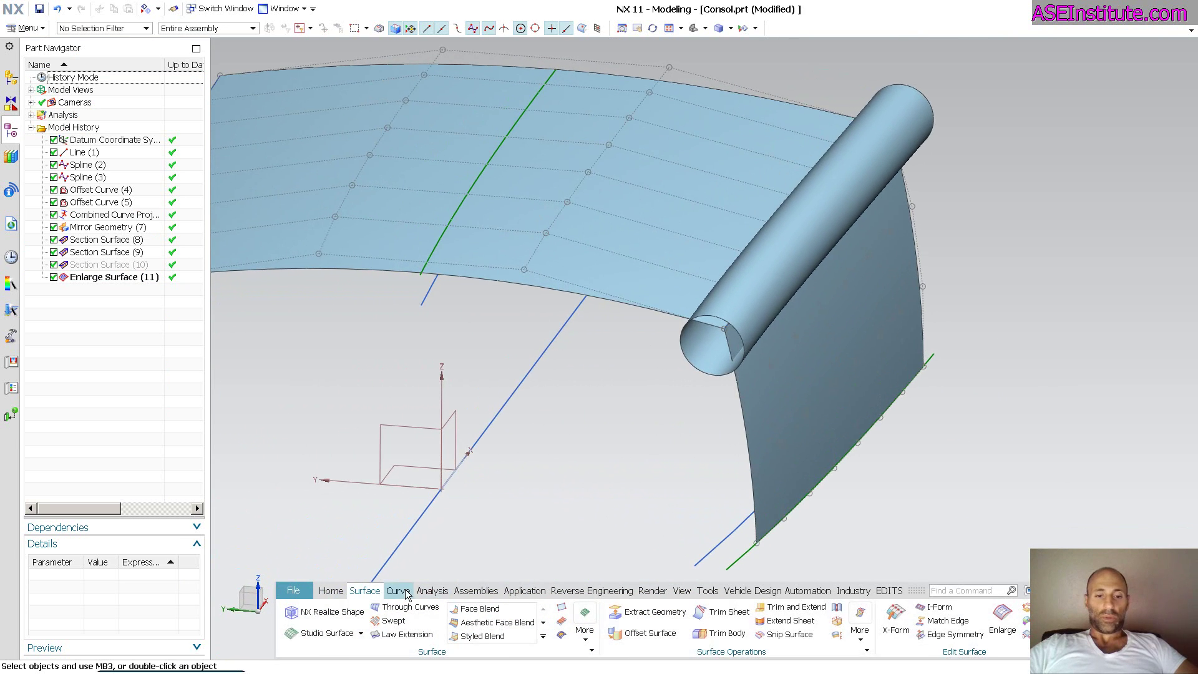
click(398, 590)
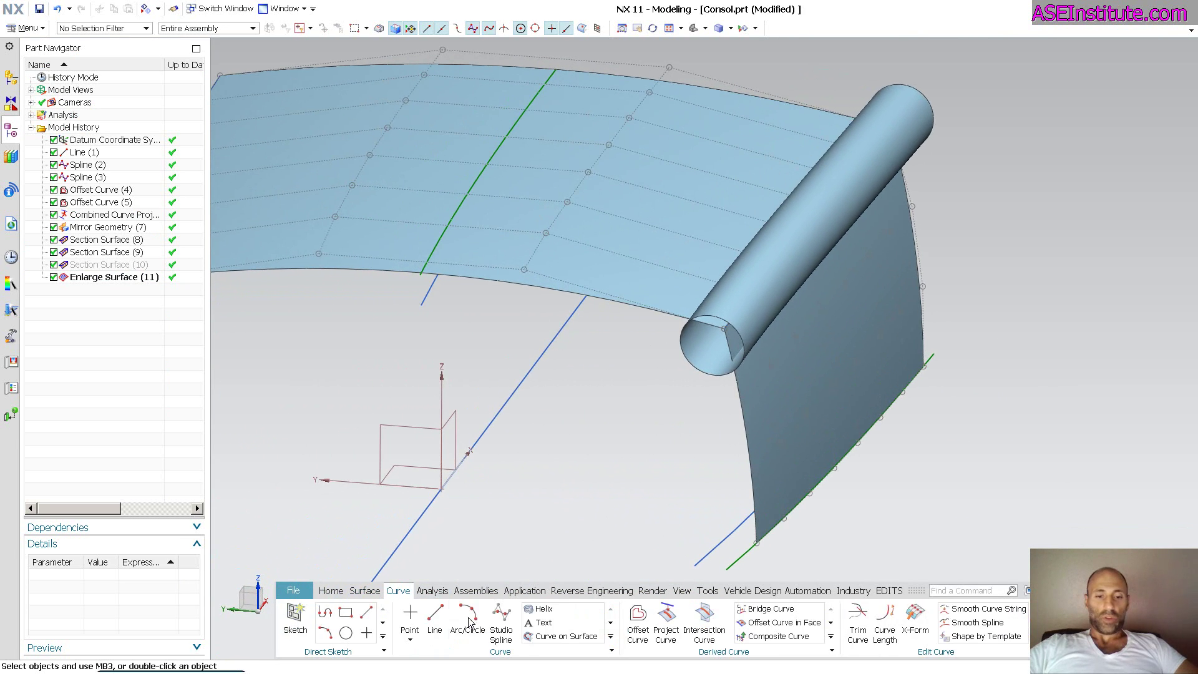
click(705, 621)
click(675, 250)
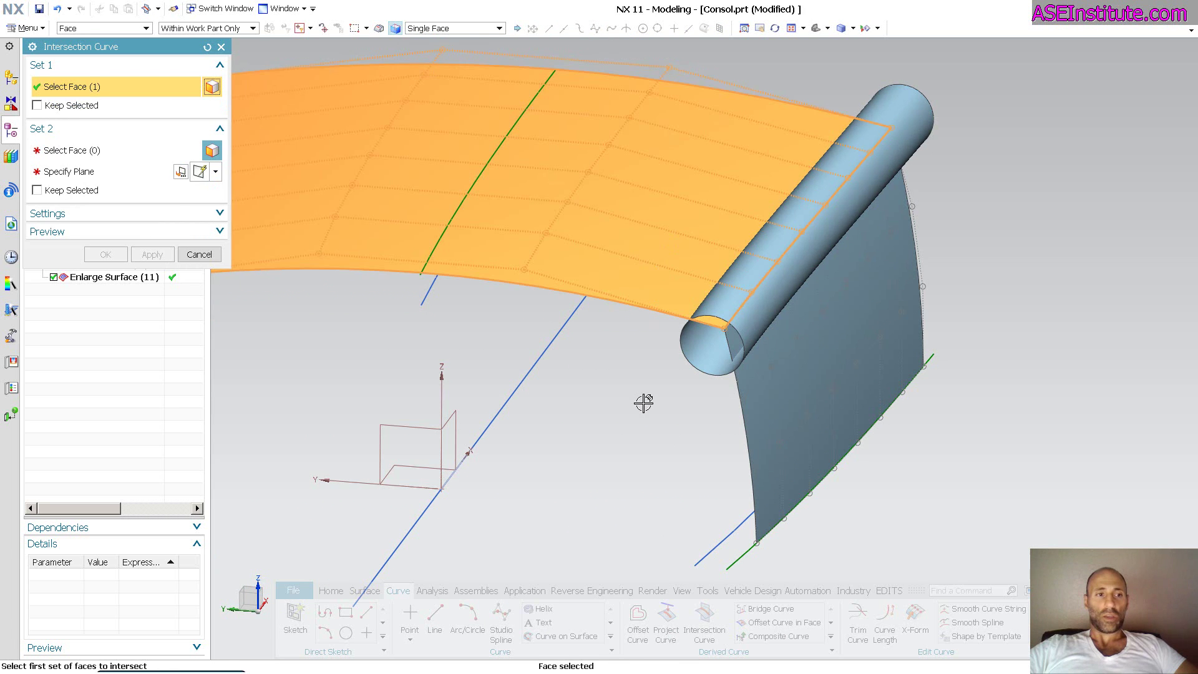
middle_click(648, 403)
click(750, 325)
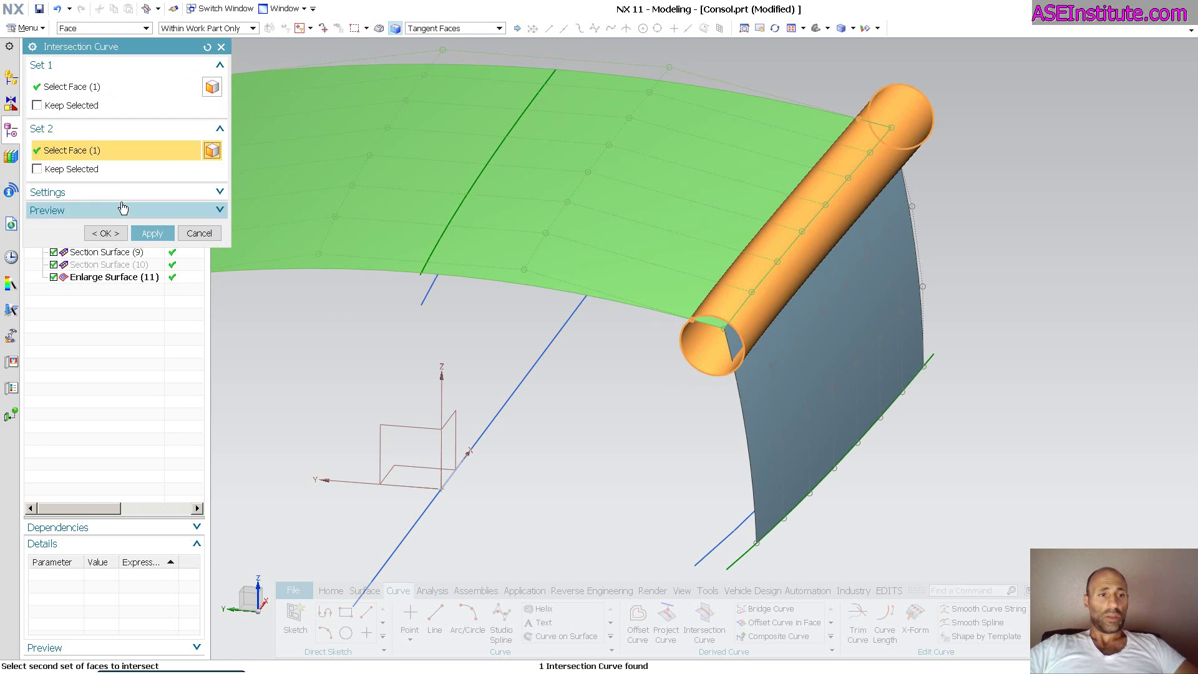
click(152, 234)
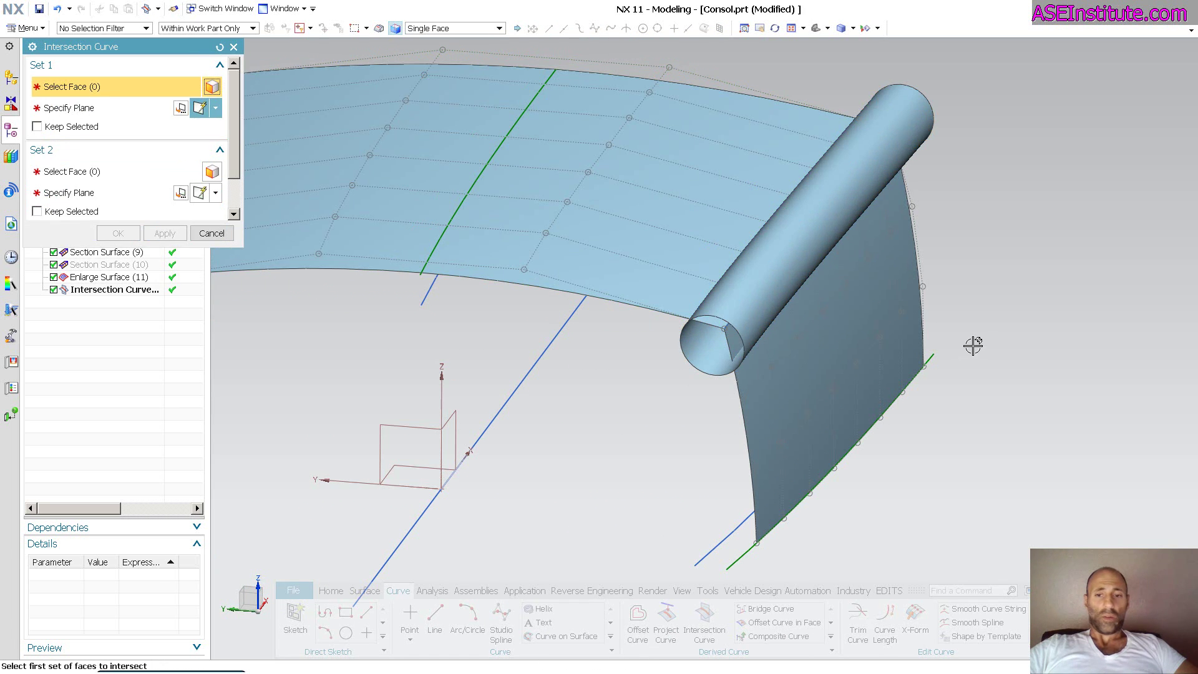
Create a second intersection curve between the side surface and the enlarged tube, and finish the Intersection Curve command.
click(864, 345)
middle_click(1005, 198)
click(915, 132)
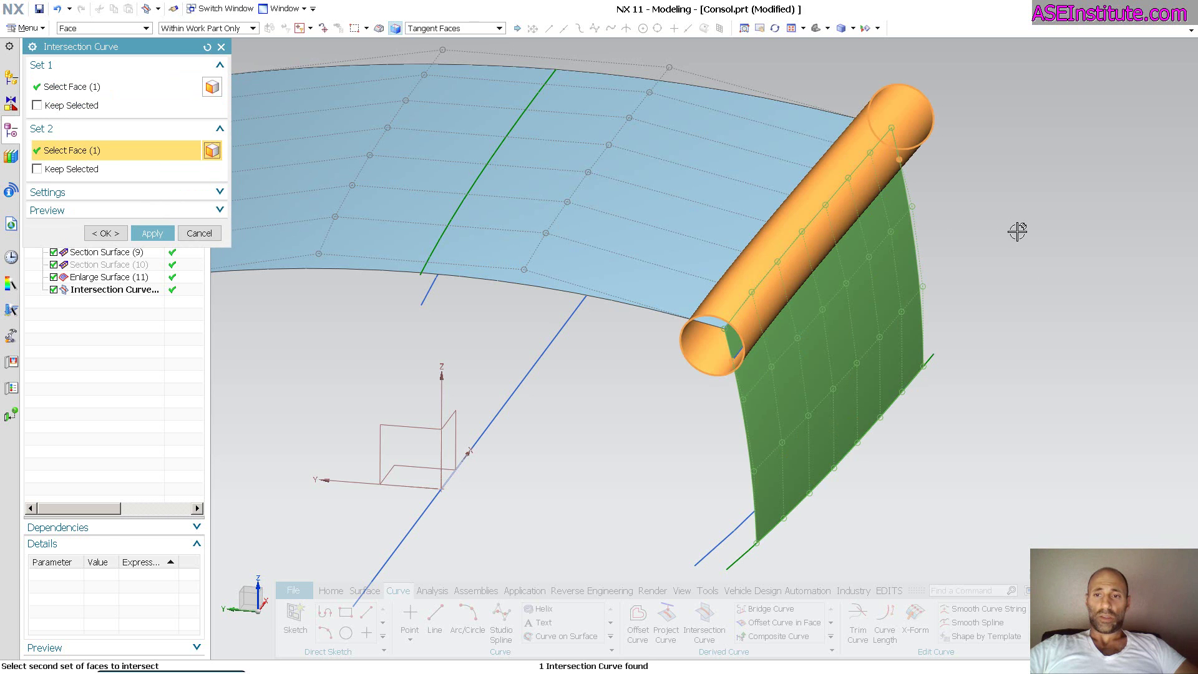
middle_click(1028, 246)
middle_click(1031, 248)
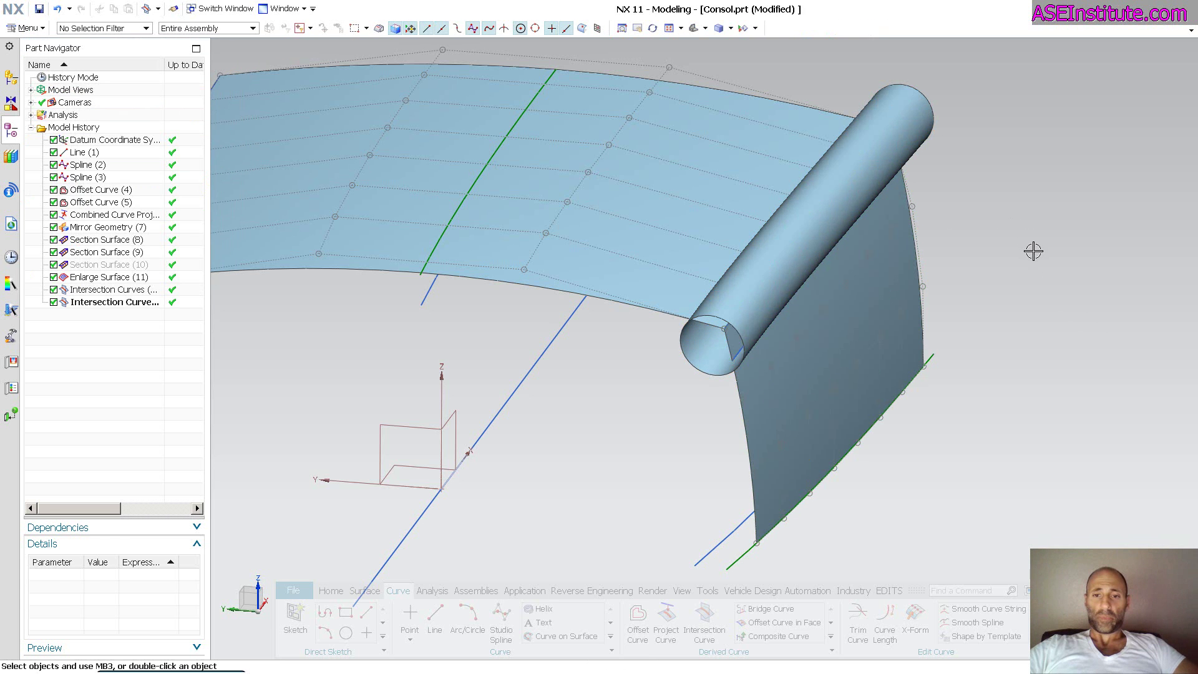
Hide the enlarged tube so only the top and side surfaces and their intersection curves are shown.
right_click(933, 132)
click(954, 161)
scroll(1028, 217, up, 3)
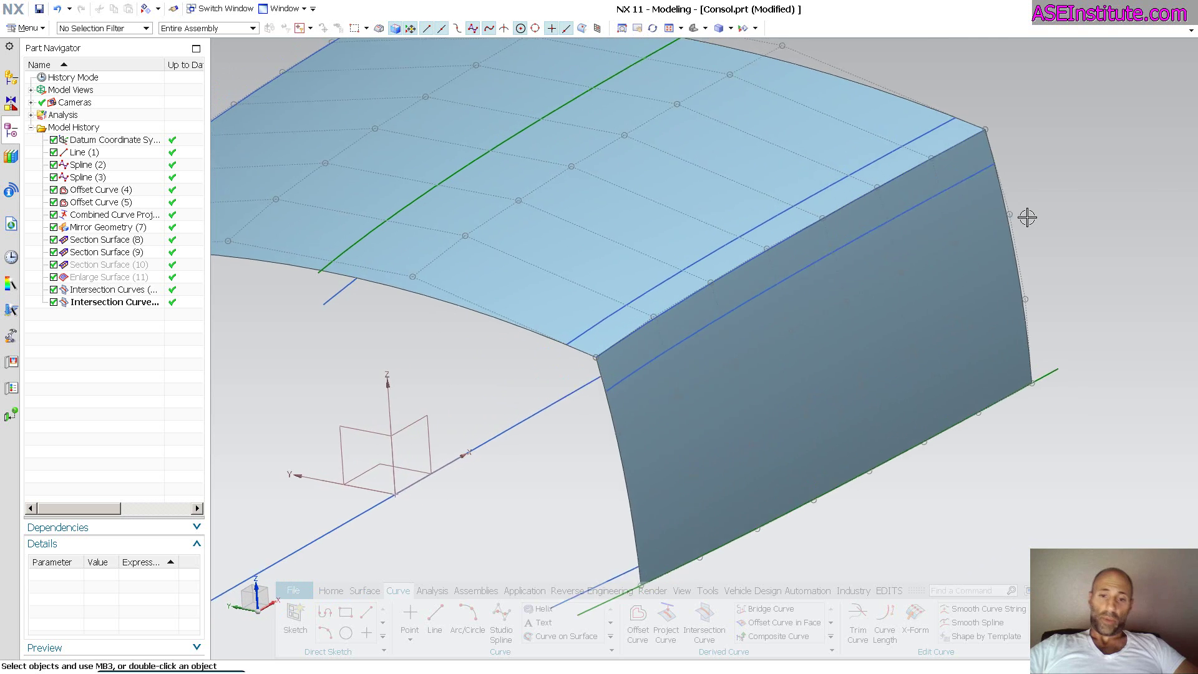
scroll(1027, 217, up, 1)
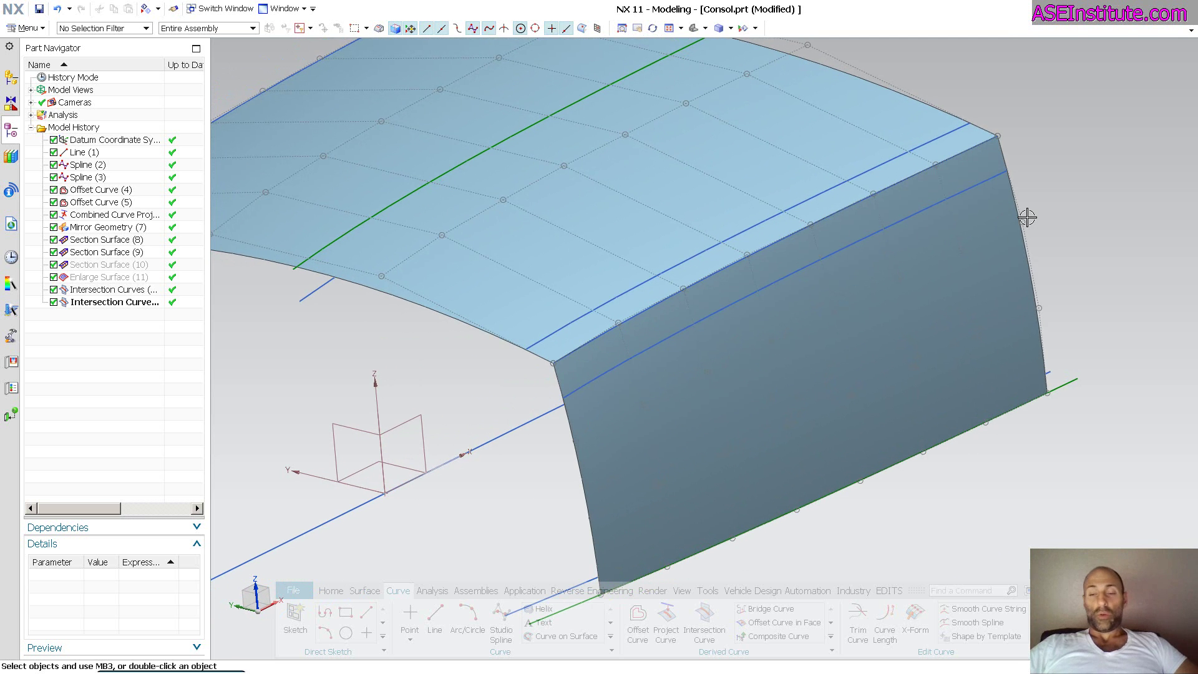
middle_drag(1027, 217, 625, 208)
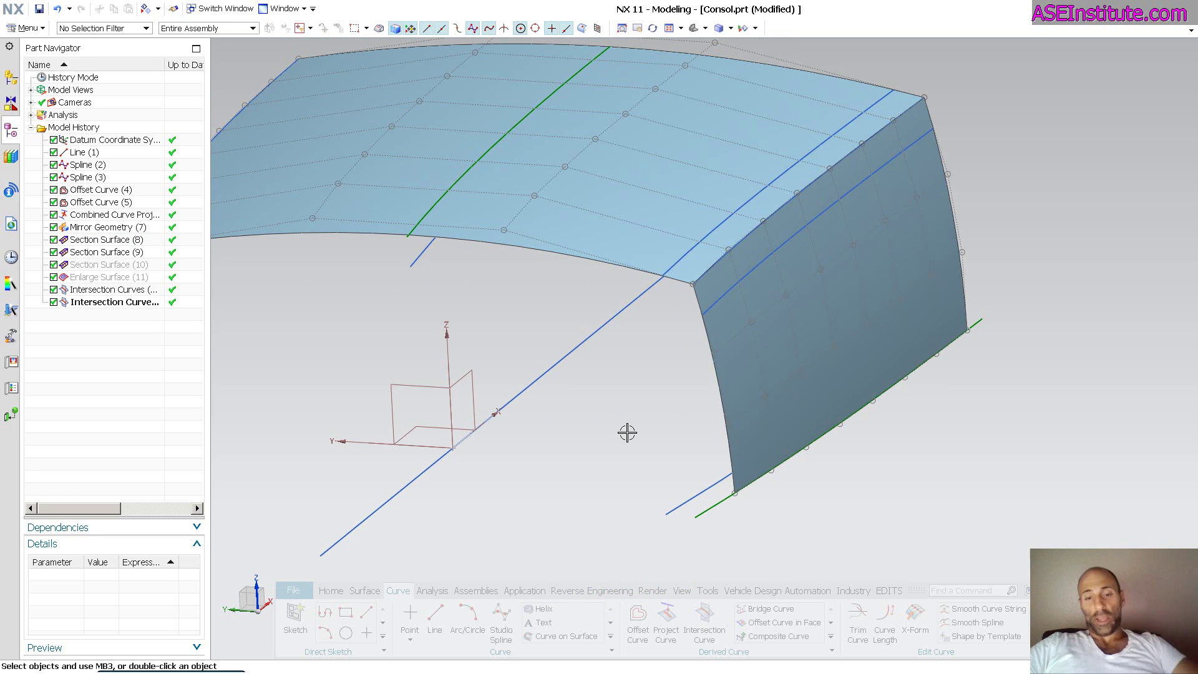
middle_drag(627, 432, 724, 465)
Change the display color of the top and side surfaces to Strong Carrot.
click(367, 594)
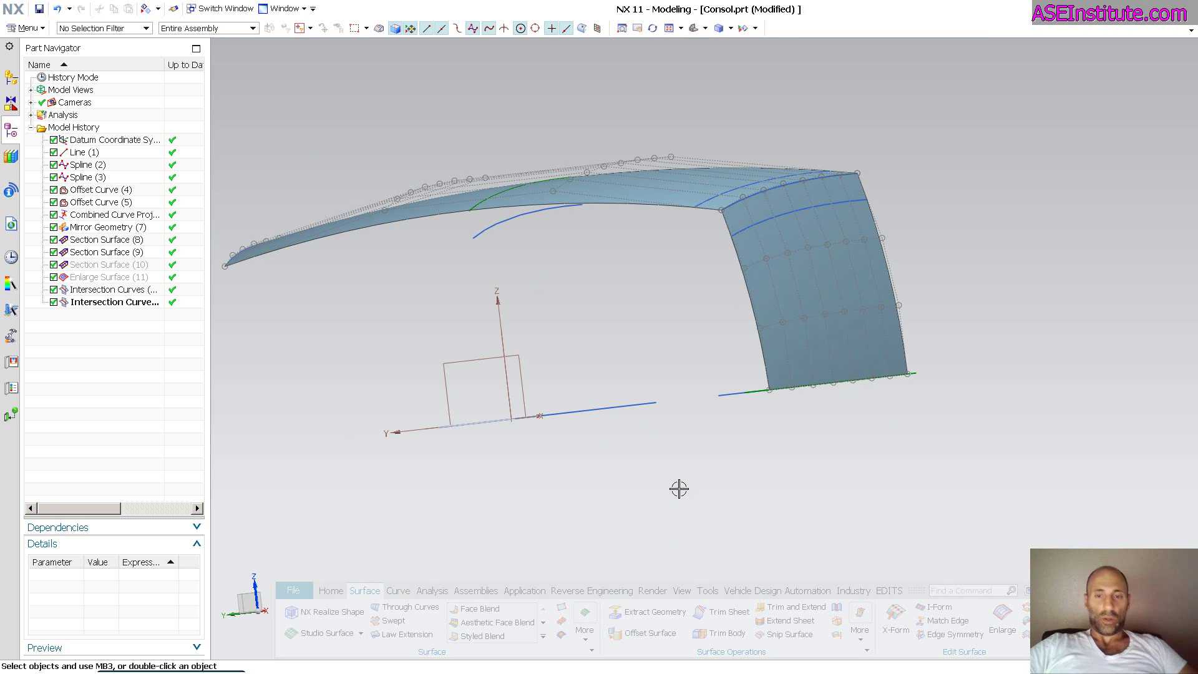
click(679, 489)
key(ctrl+j)
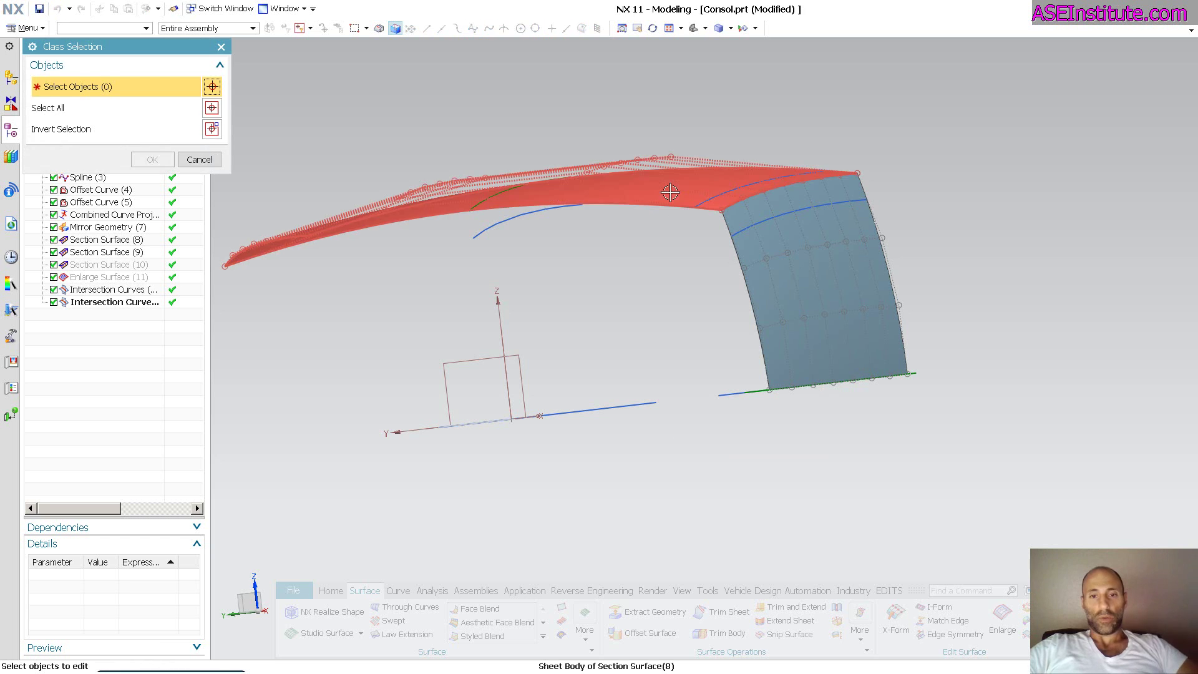
click(668, 193)
click(801, 294)
middle_click(794, 296)
click(192, 125)
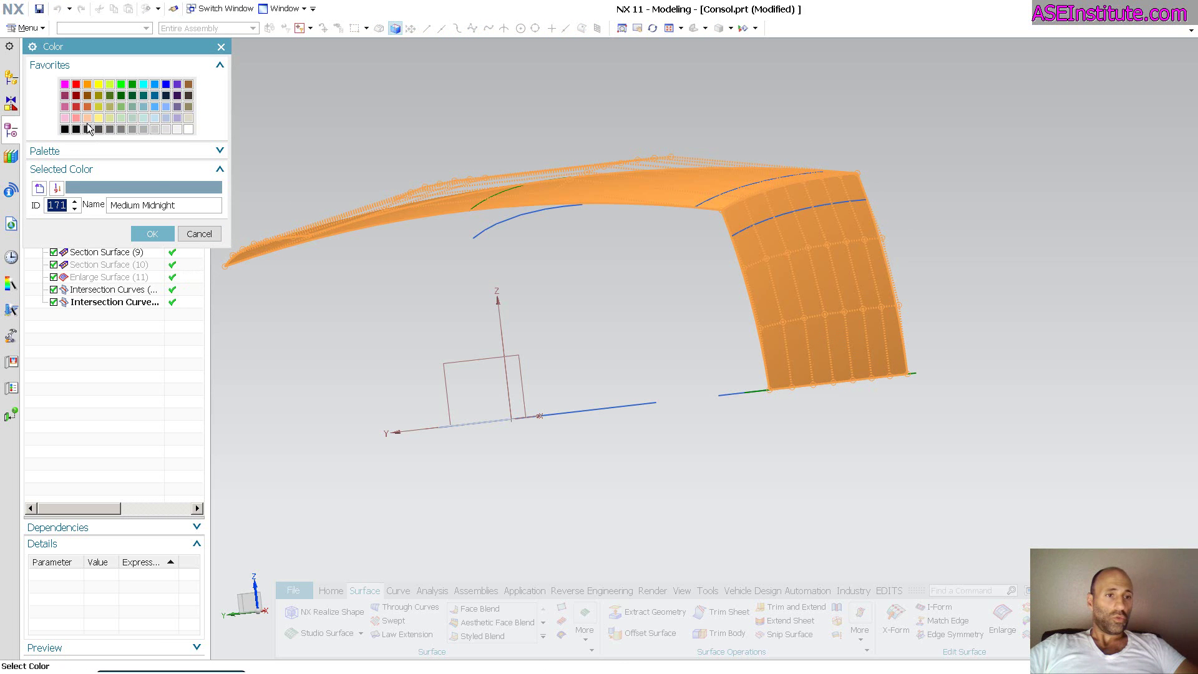
click(88, 96)
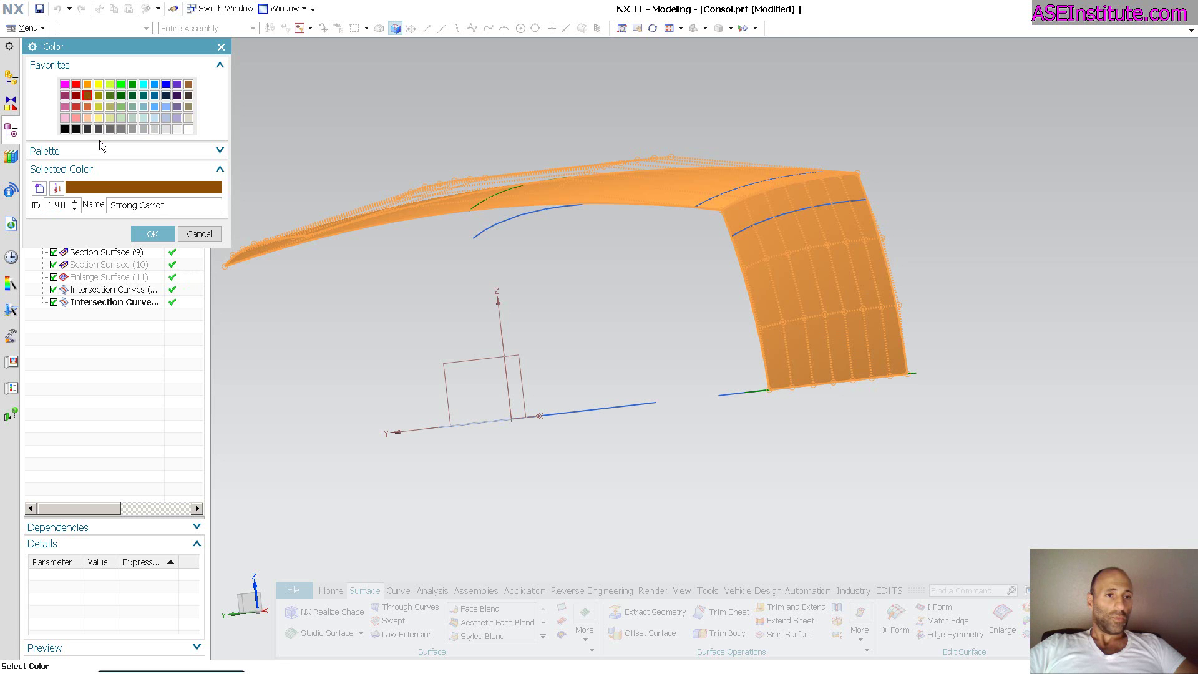
click(144, 230)
middle_click(575, 310)
Start a Cubic Fillet Bridge section surface with the side surface's intersection curve as start guide and the top surface's as end guide.
middle_drag(577, 308, 579, 307)
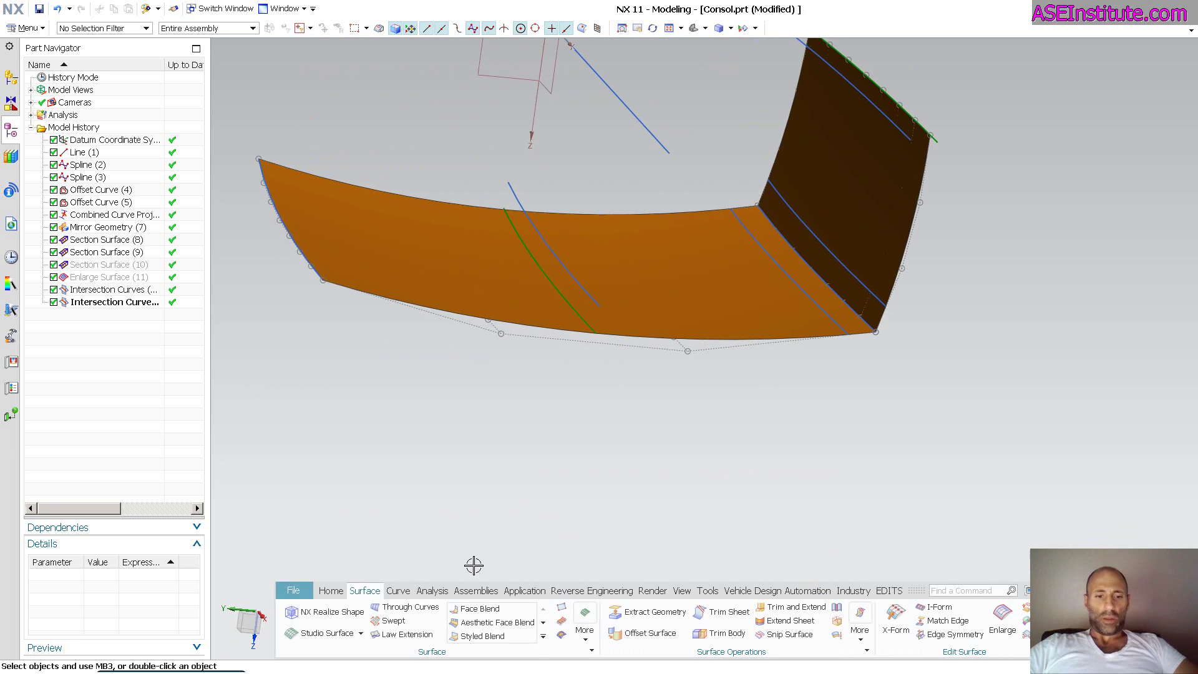
click(584, 630)
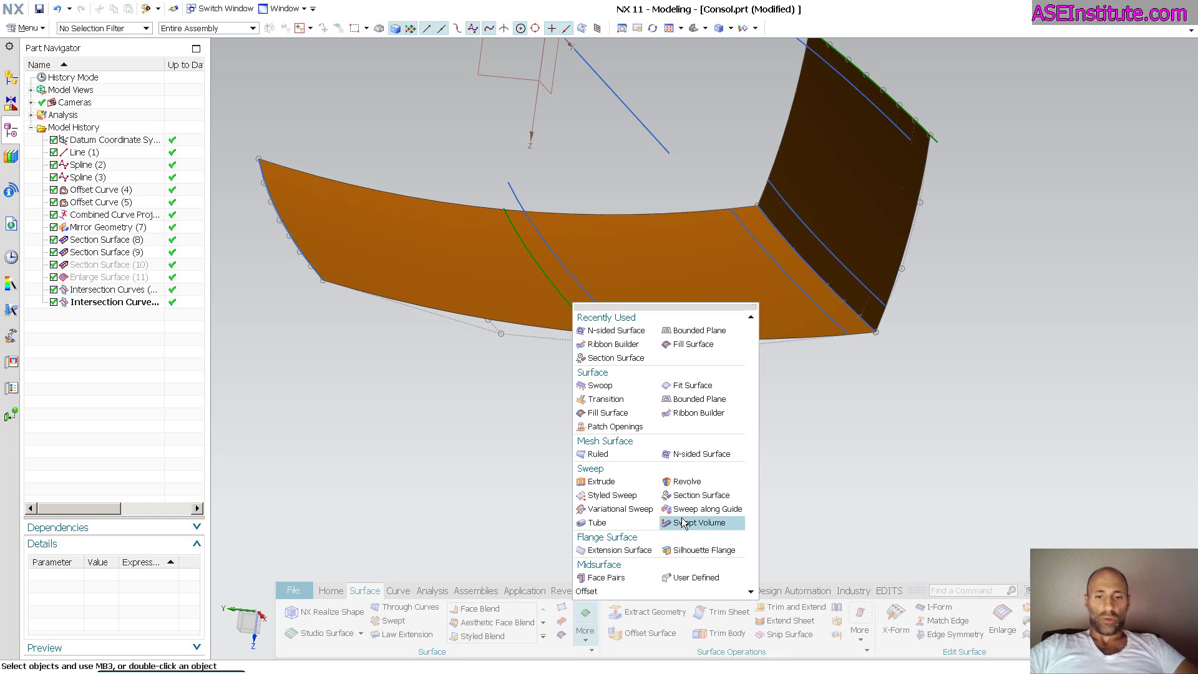
click(700, 495)
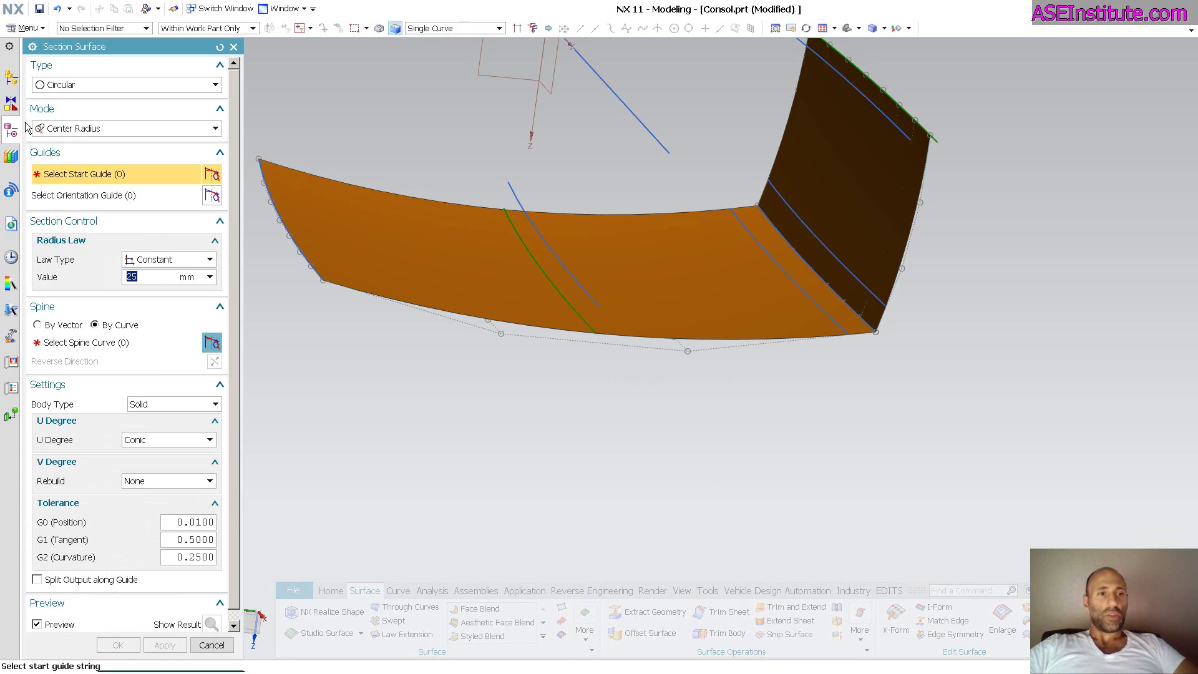
click(76, 87)
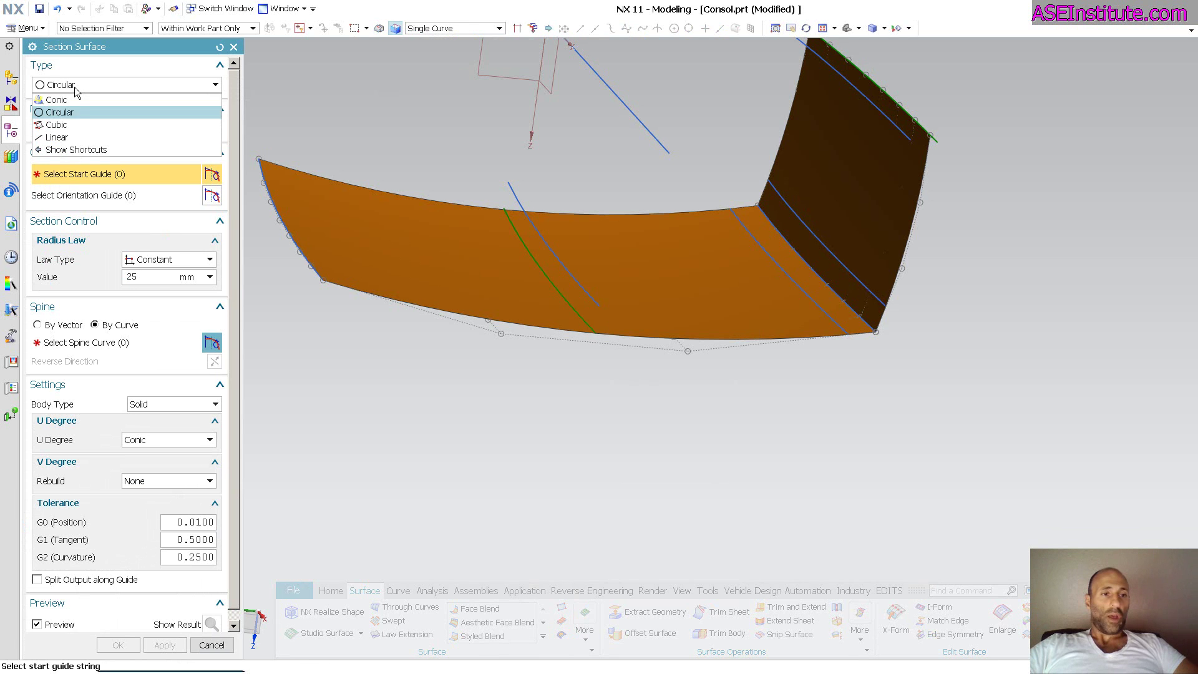
click(76, 126)
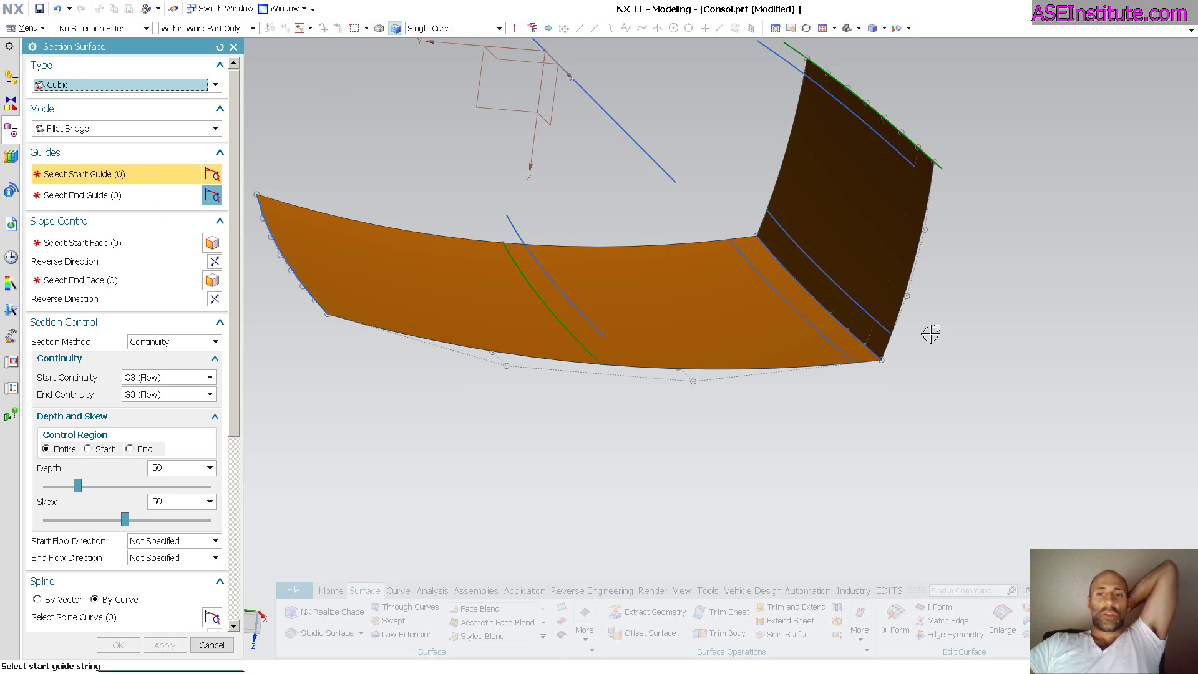
click(881, 323)
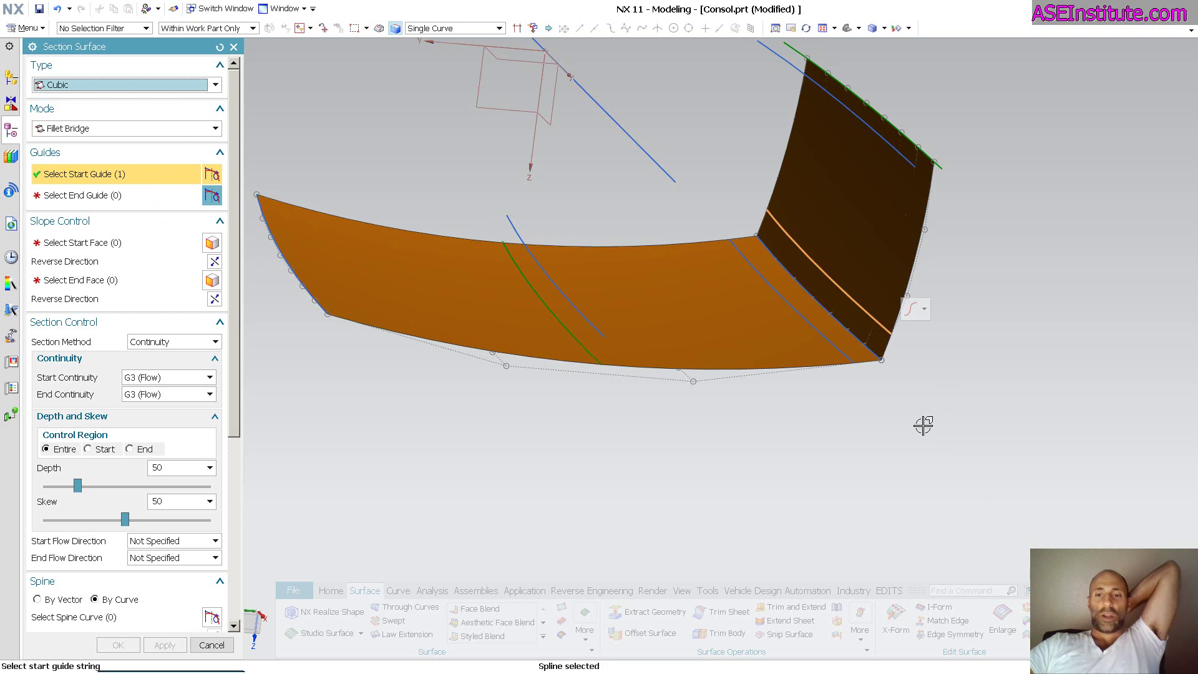
click(837, 347)
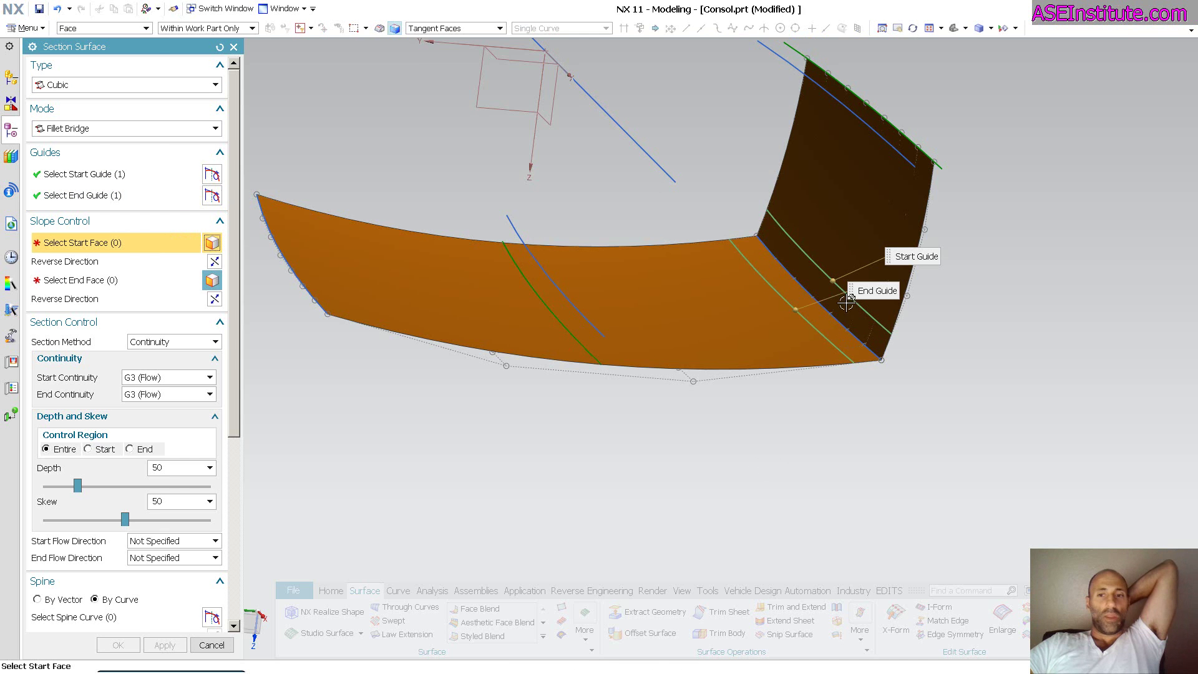
Set the side surface as start face and the top surface as end face for slope control, and inspect the bridge preview.
click(869, 209)
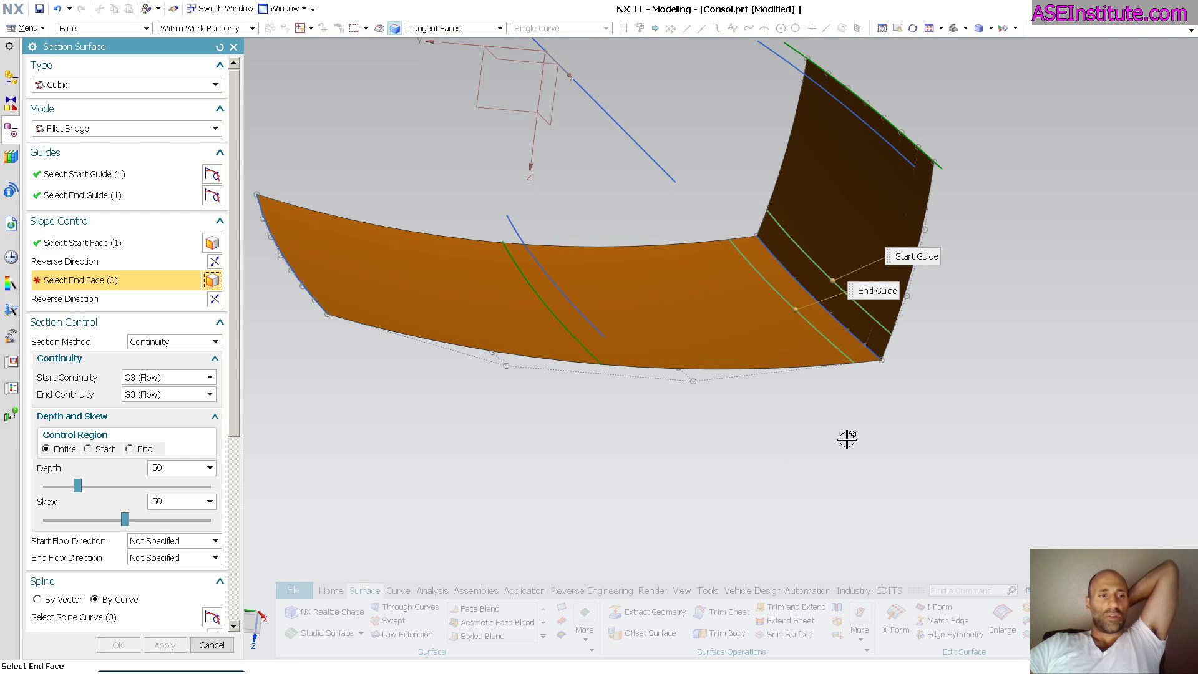
click(713, 296)
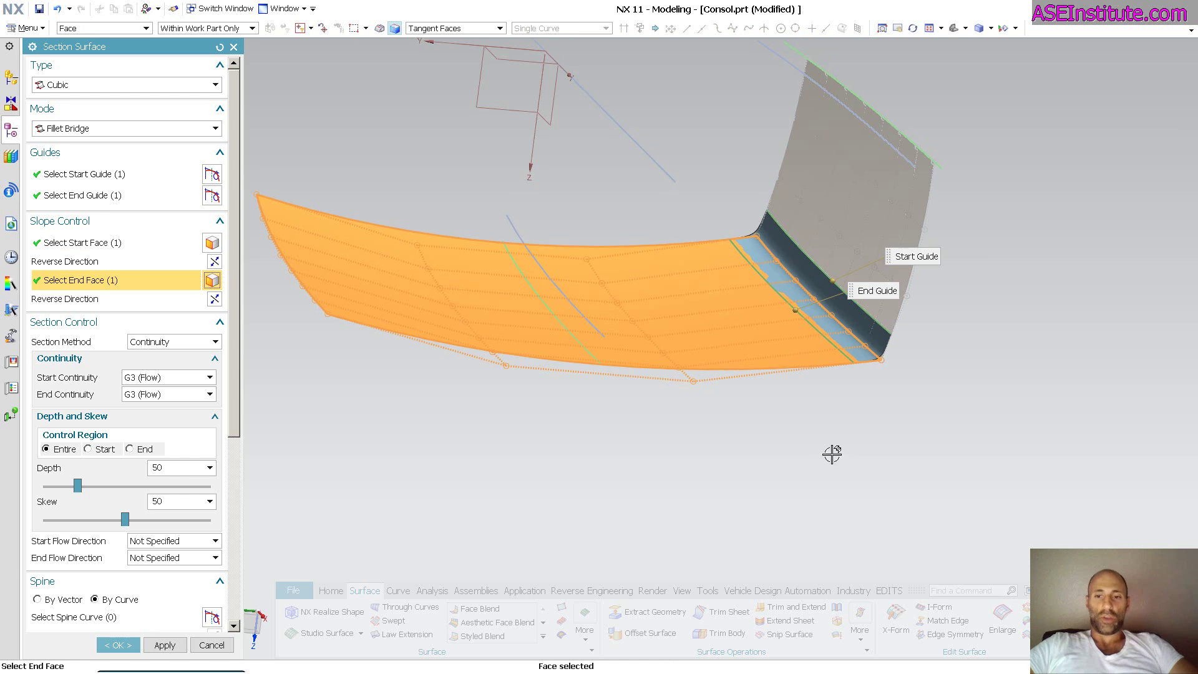
scroll(836, 449, down, 5)
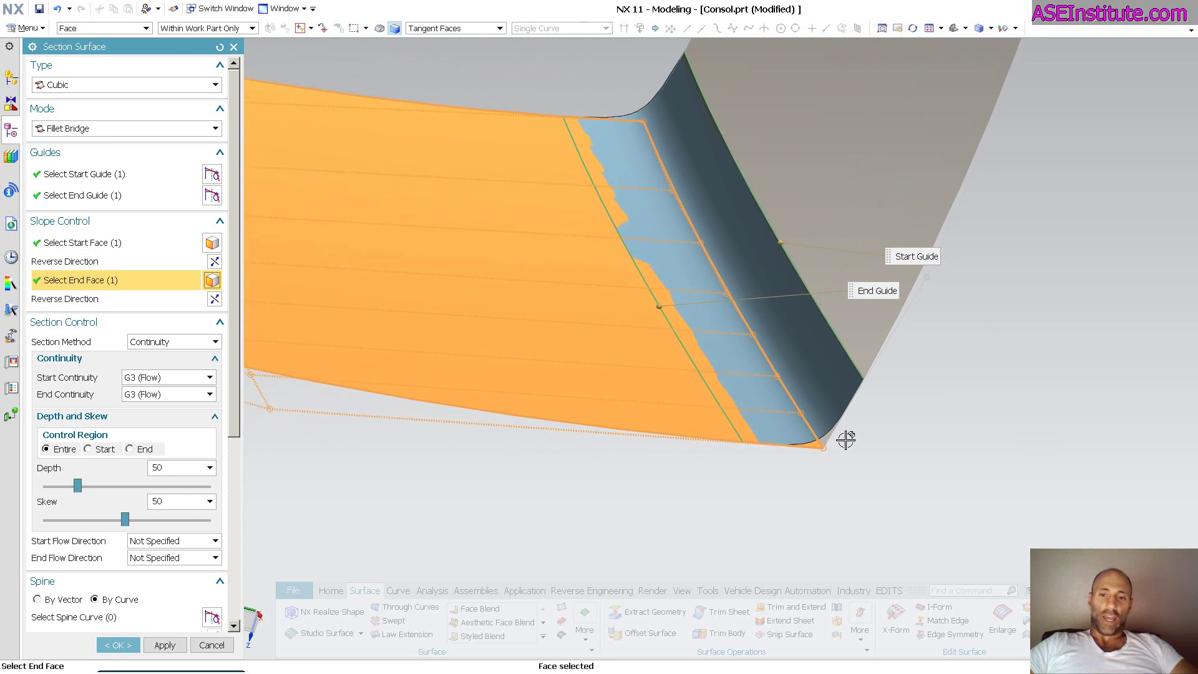
scroll(845, 439, up, 5)
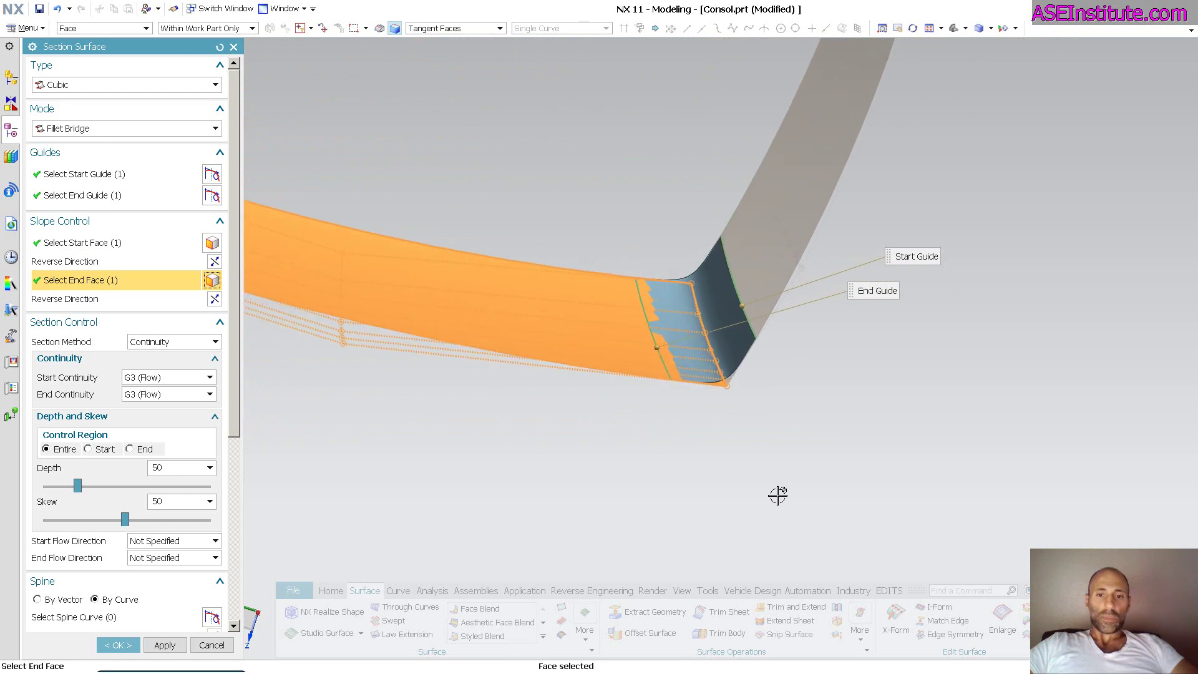
scroll(777, 495, down, 8)
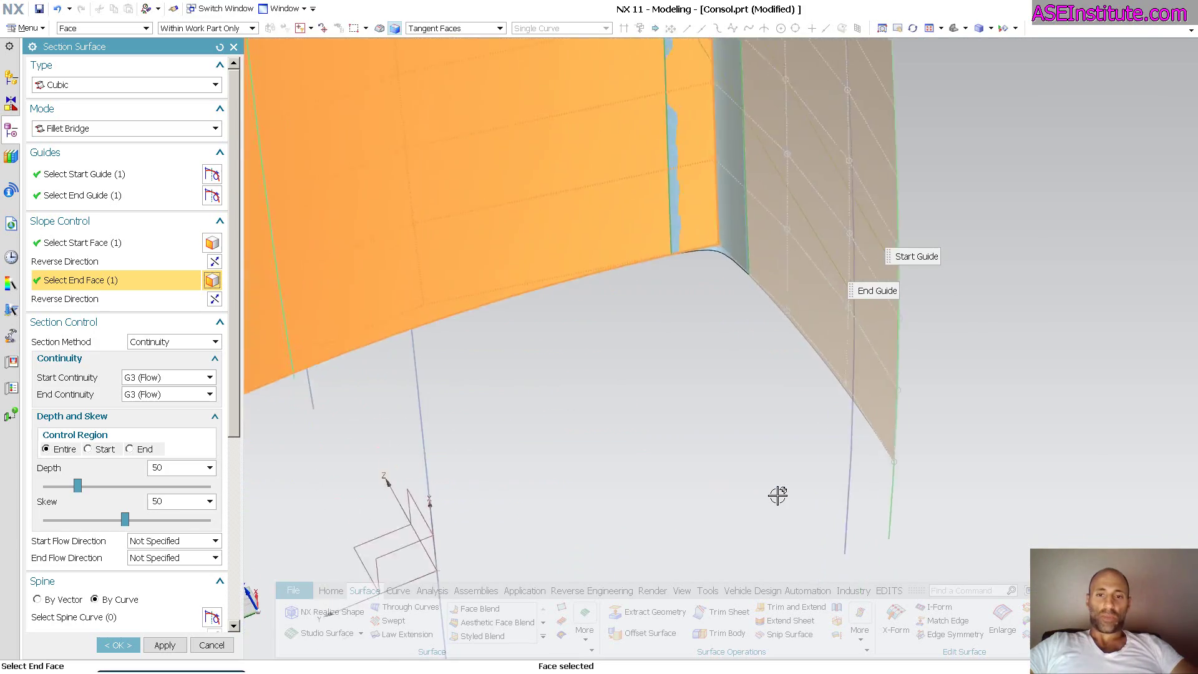
Select the straight line along the X axis as the spine curve of the bridge section surface.
scroll(777, 495, up, 5)
mouse_move(777, 495)
middle_down()
mouse_move(789, 476)
mouse_move(649, 240)
middle_up()
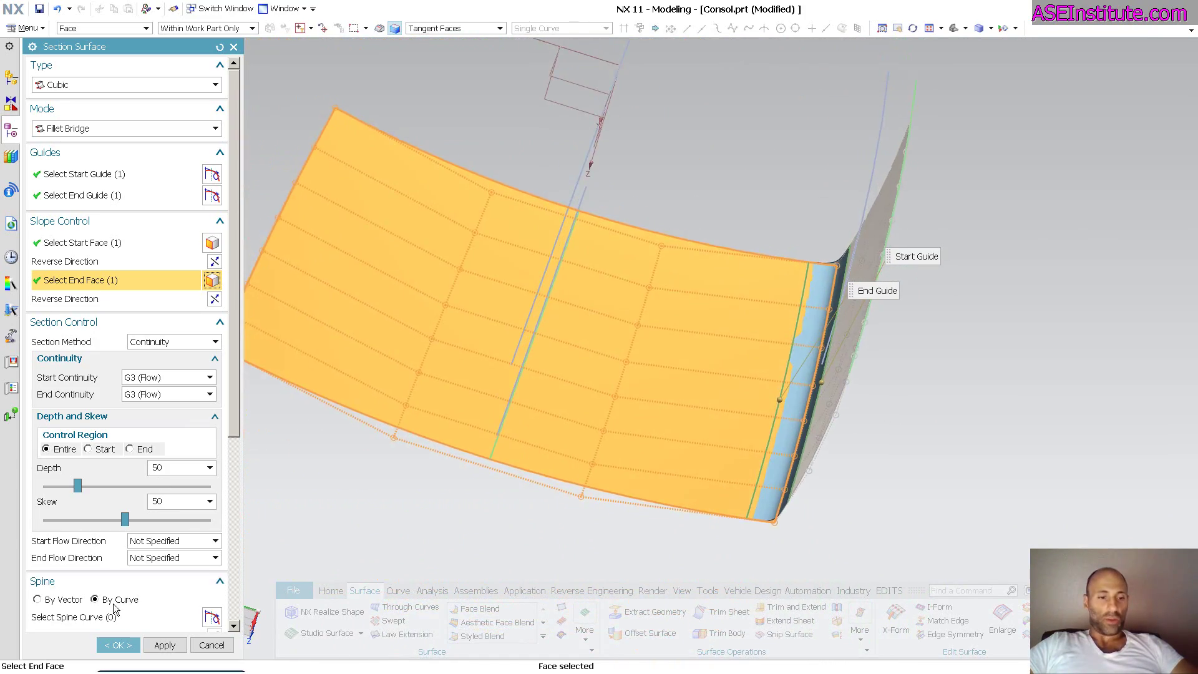
click(115, 614)
middle_drag(593, 436, 768, 327)
click(663, 77)
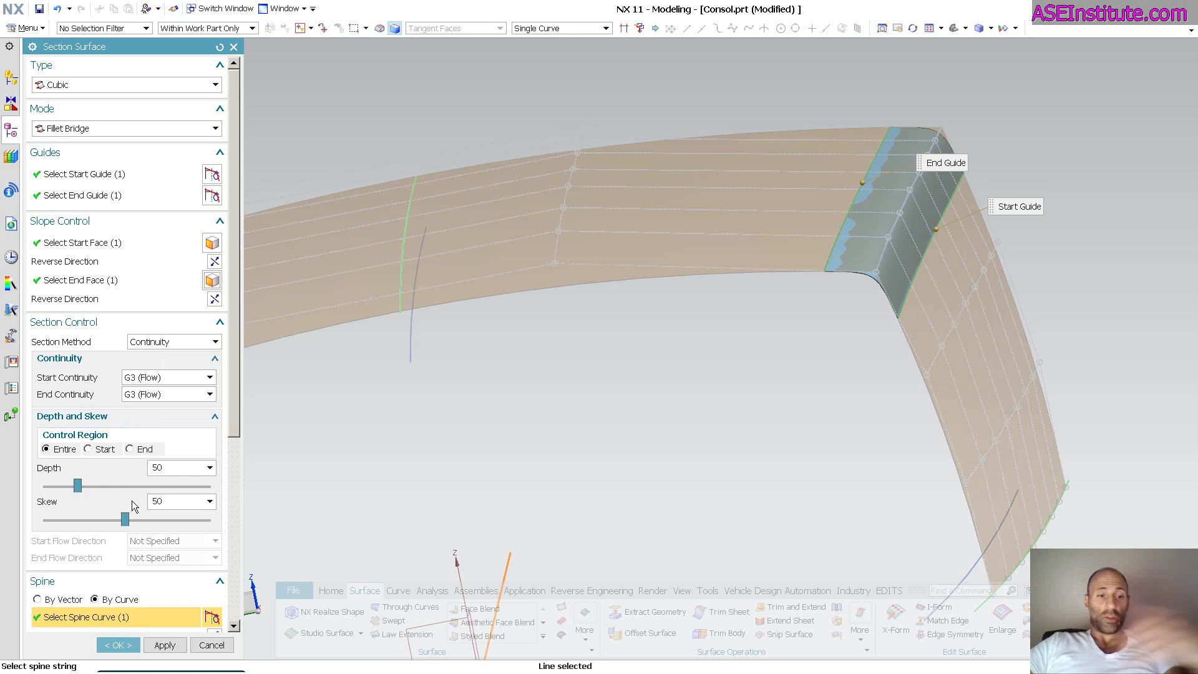
Try a lower skew for the bridge, set it back to 50, and create the section surface with G3 (Flow) continuity at both ends.
scroll(600, 376, up, 8)
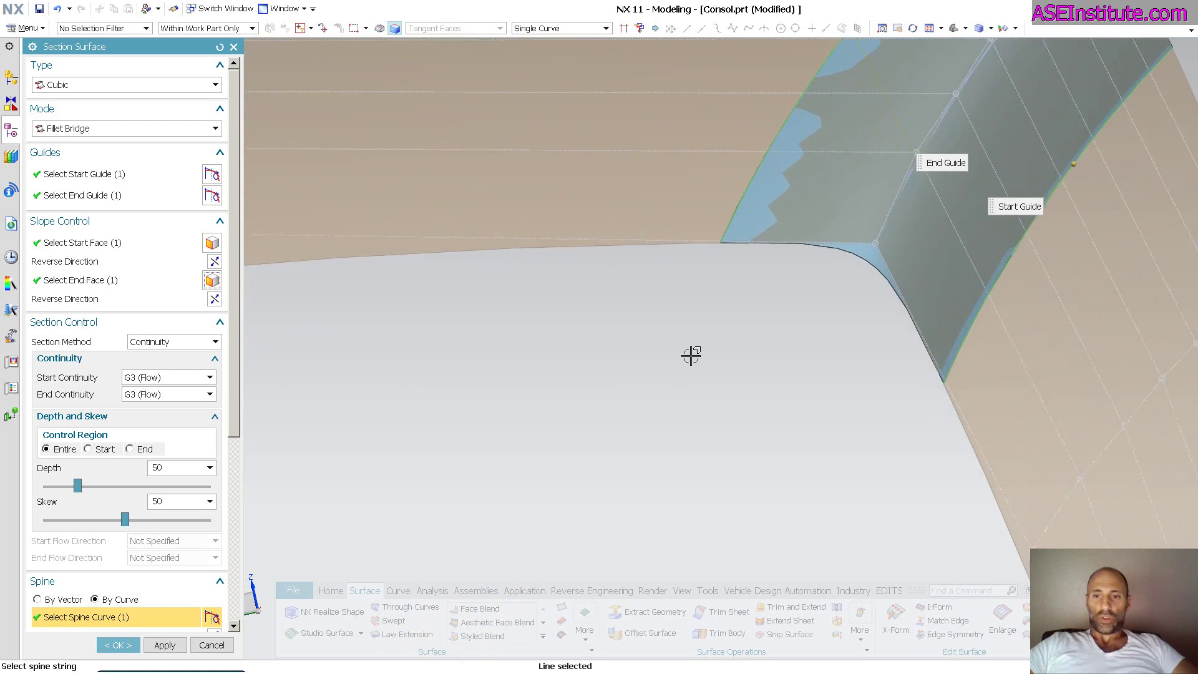
middle_drag(555, 386, 563, 383)
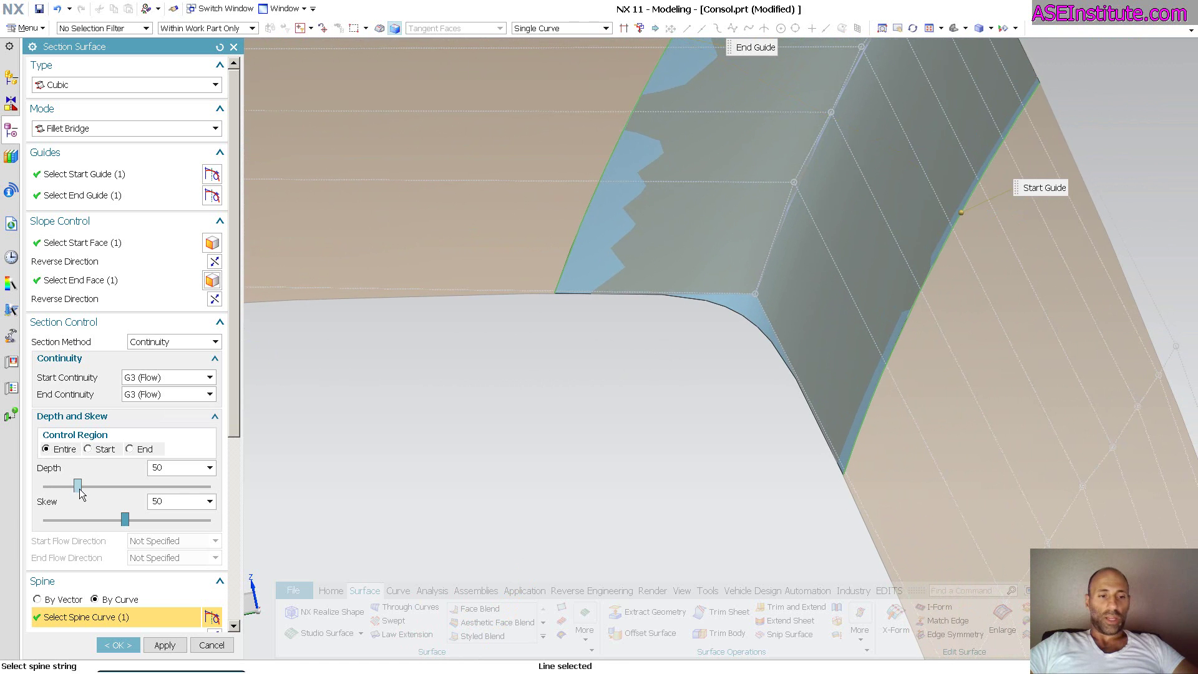
drag(80, 488, 79, 489)
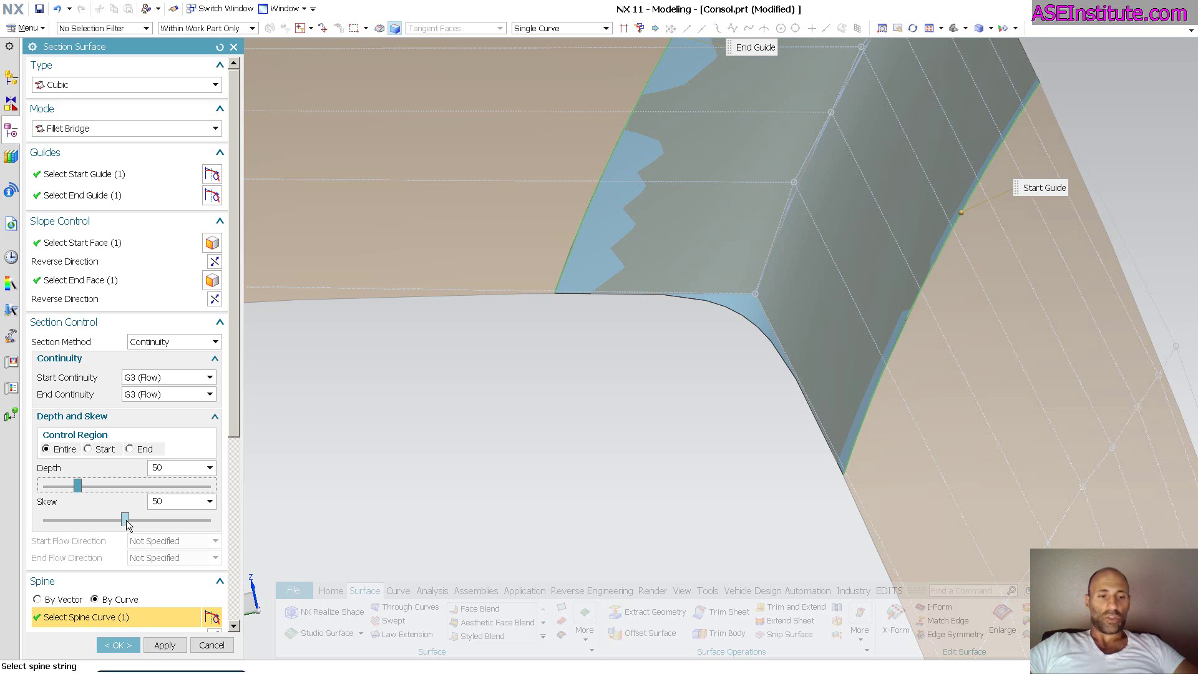
mouse_move(126, 524)
mouse_down()
mouse_move(145, 521)
mouse_move(118, 526)
mouse_up()
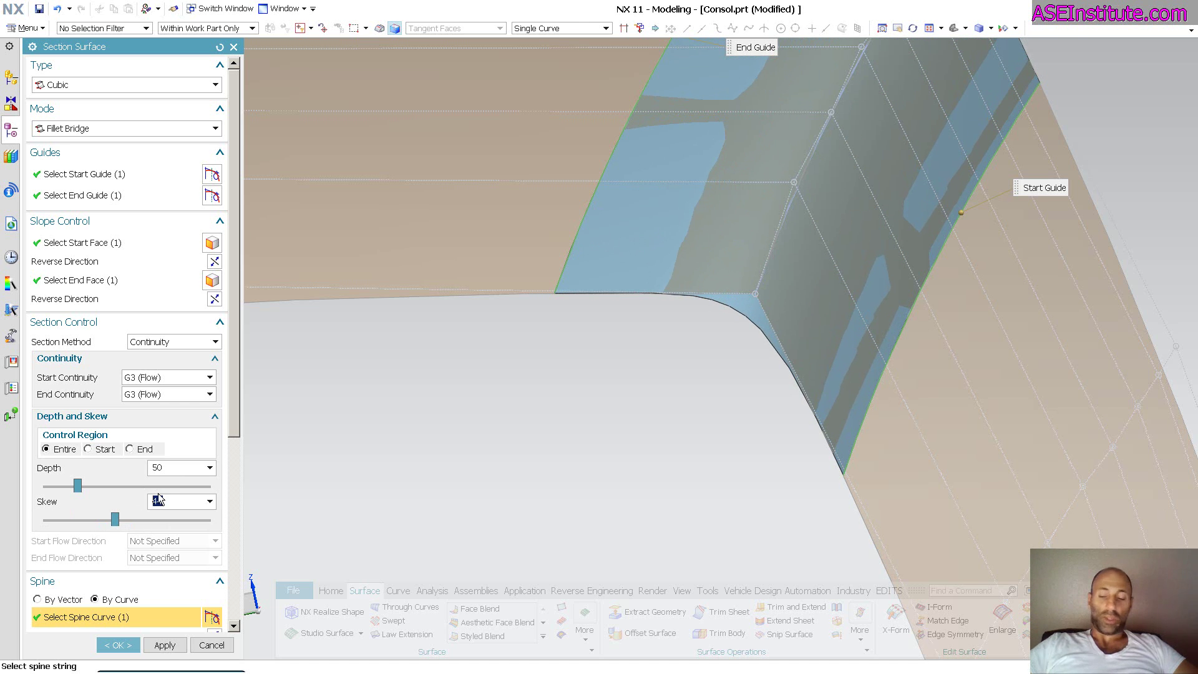
key(Return)
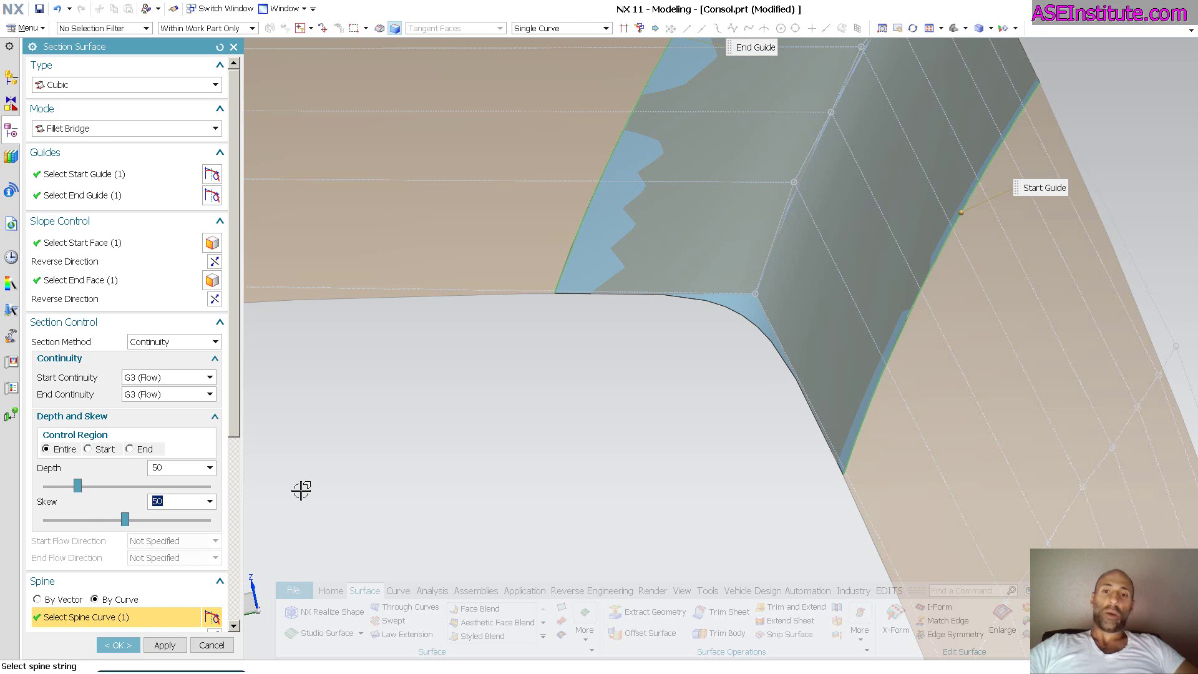
scroll(301, 490, down, 4)
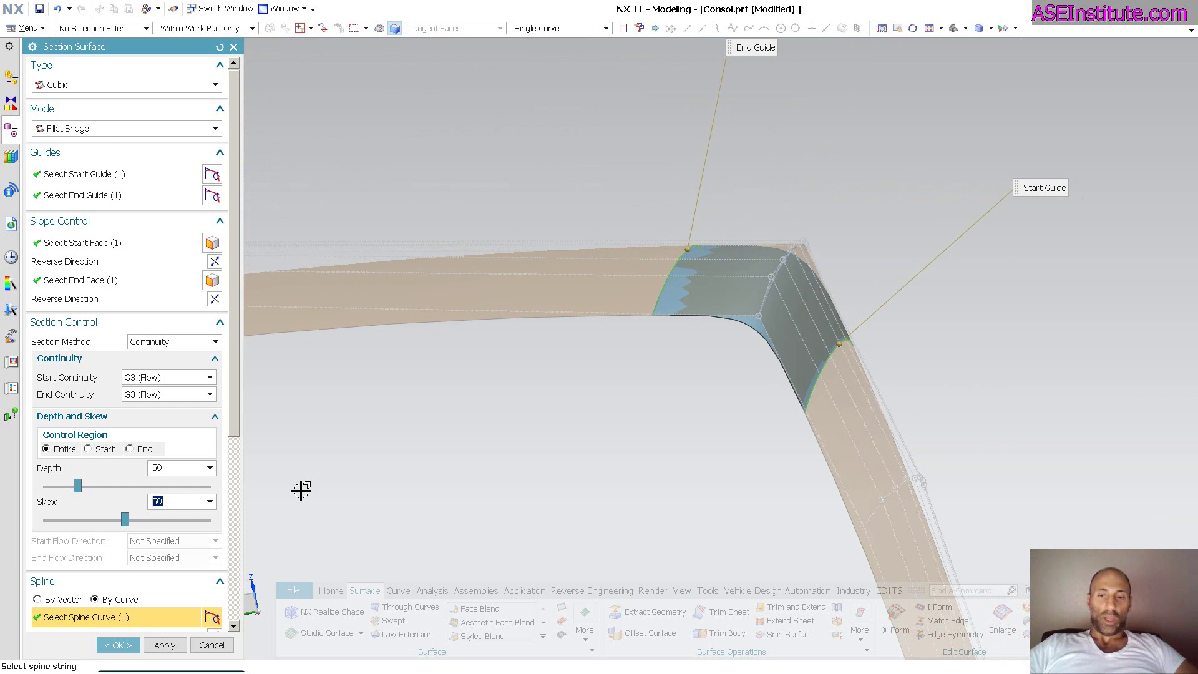
click(123, 645)
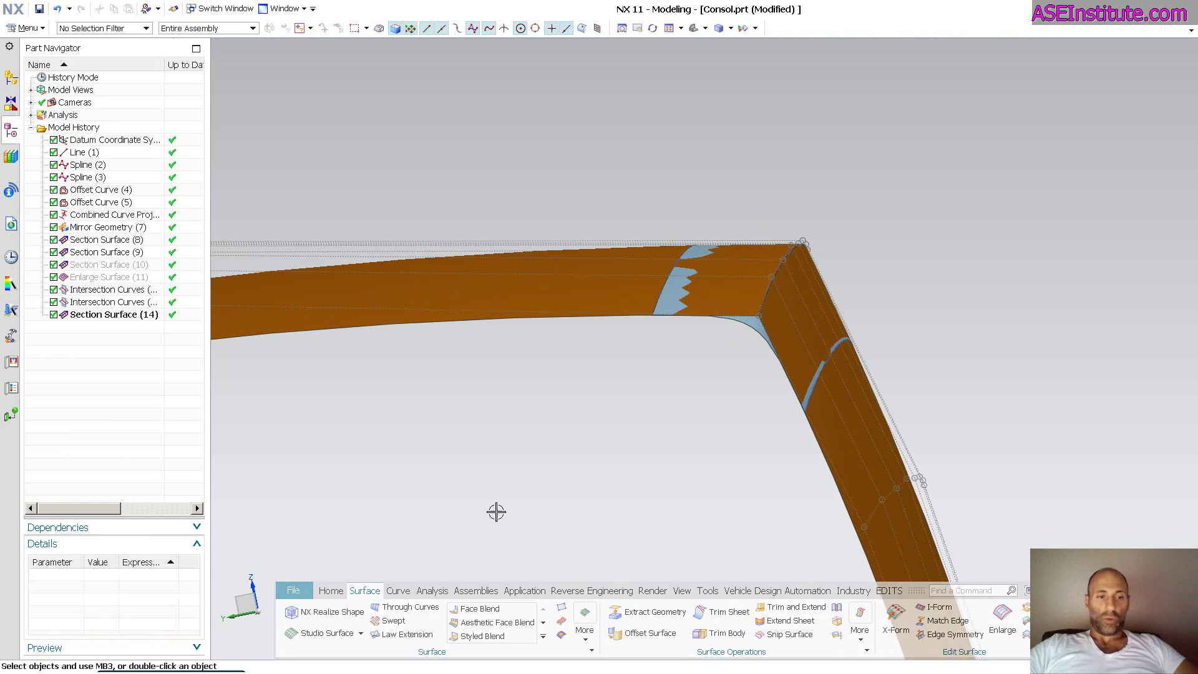
Display the poles and knots of the new bridge section surface between the top and side surfaces.
scroll(522, 468, up, 8)
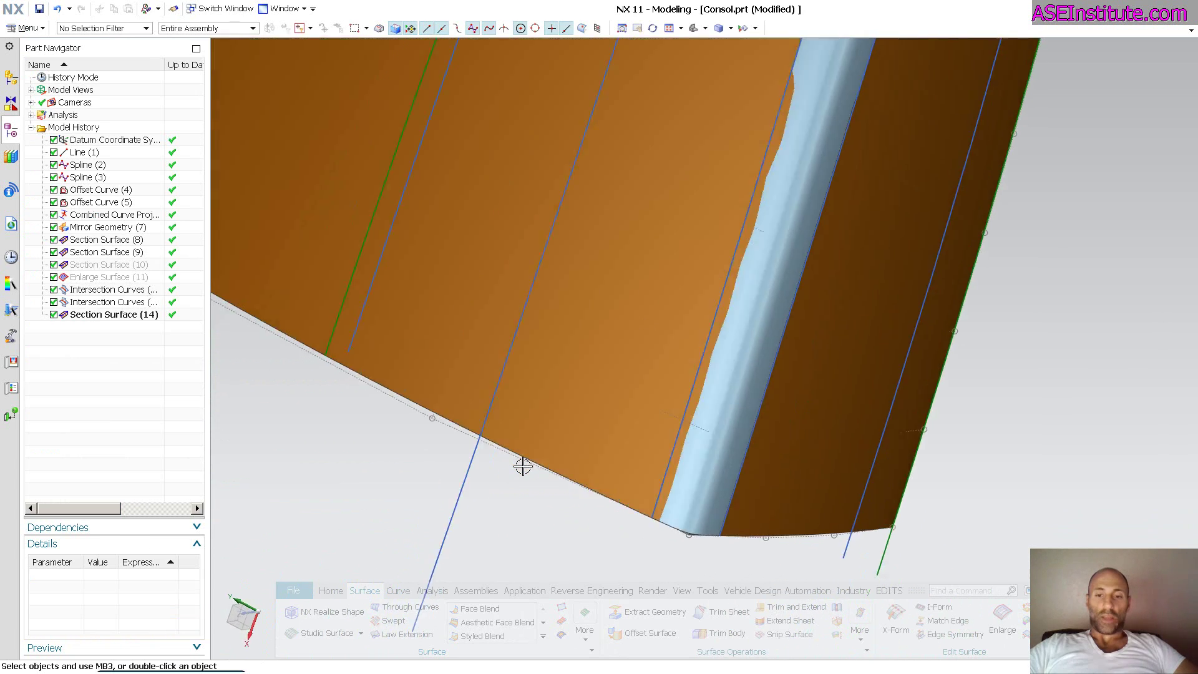
middle_drag(522, 466, 494, 564)
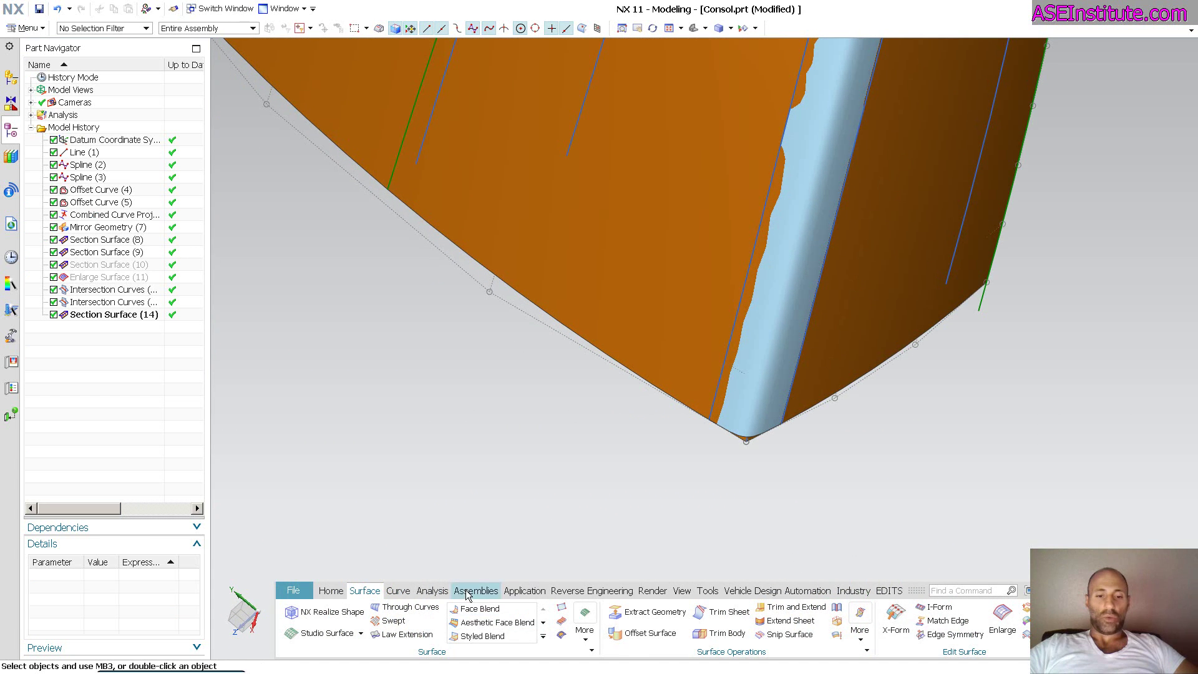
click(430, 591)
click(743, 406)
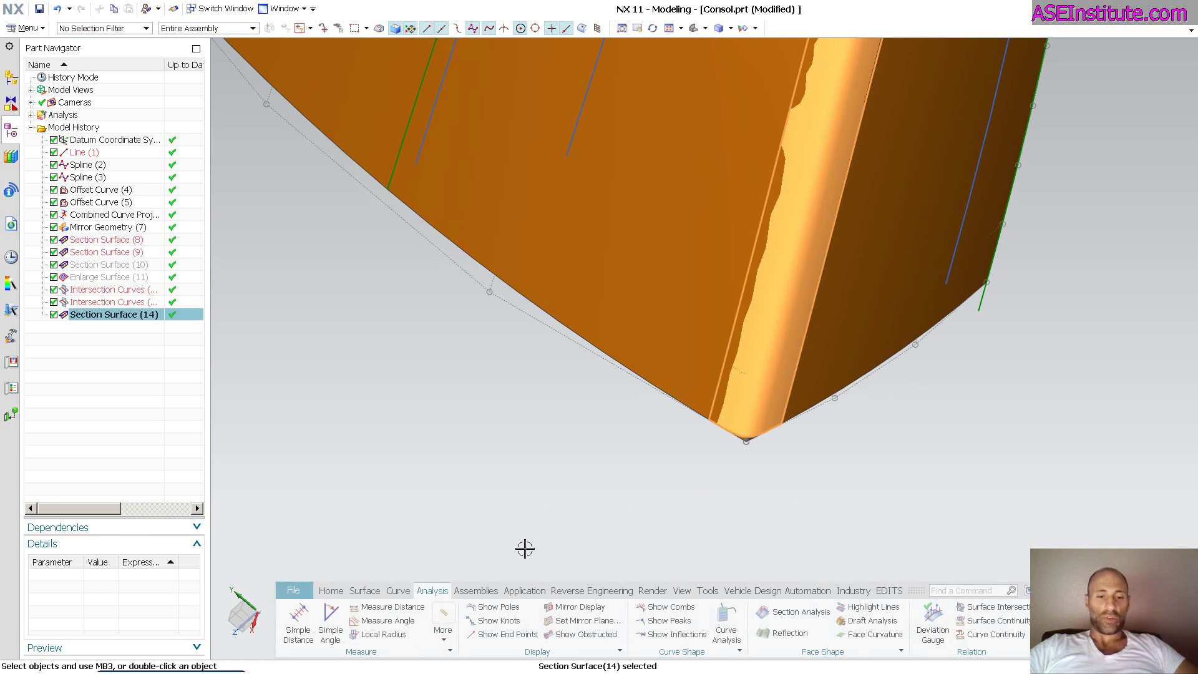
click(503, 621)
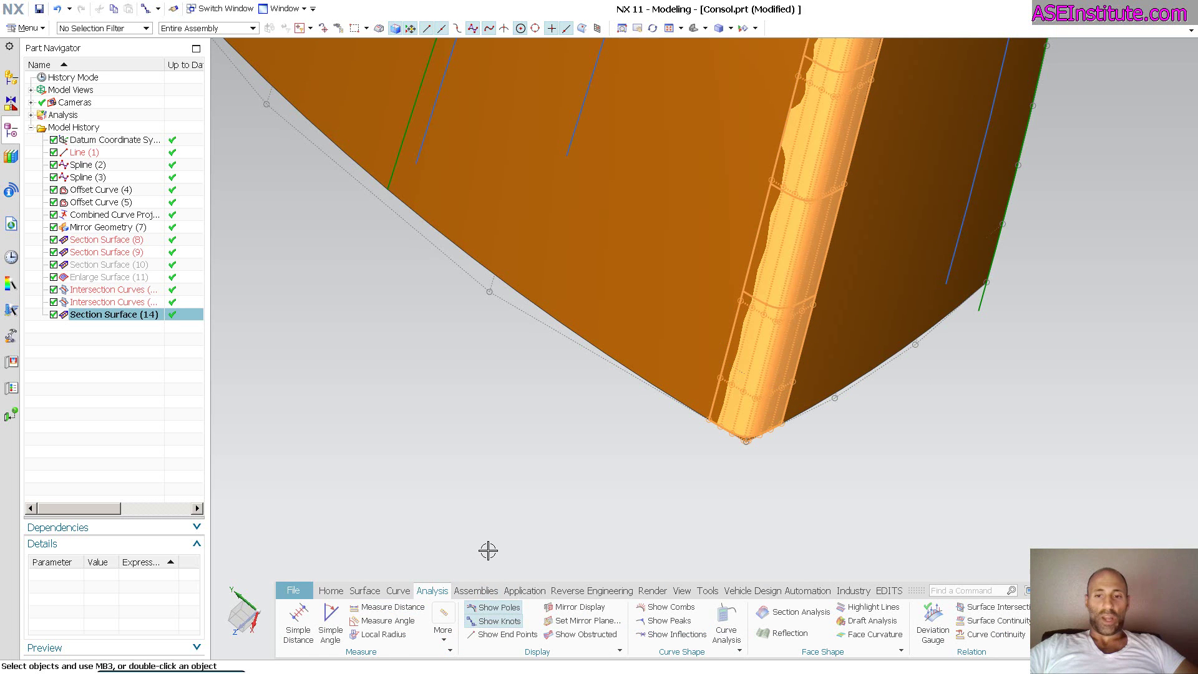
Hide the top and side surfaces so the bridge surface's poles and knot lines can be examined alone.
middle_drag(514, 533, 784, 350)
right_click(516, 350)
right_click(784, 350)
click(809, 380)
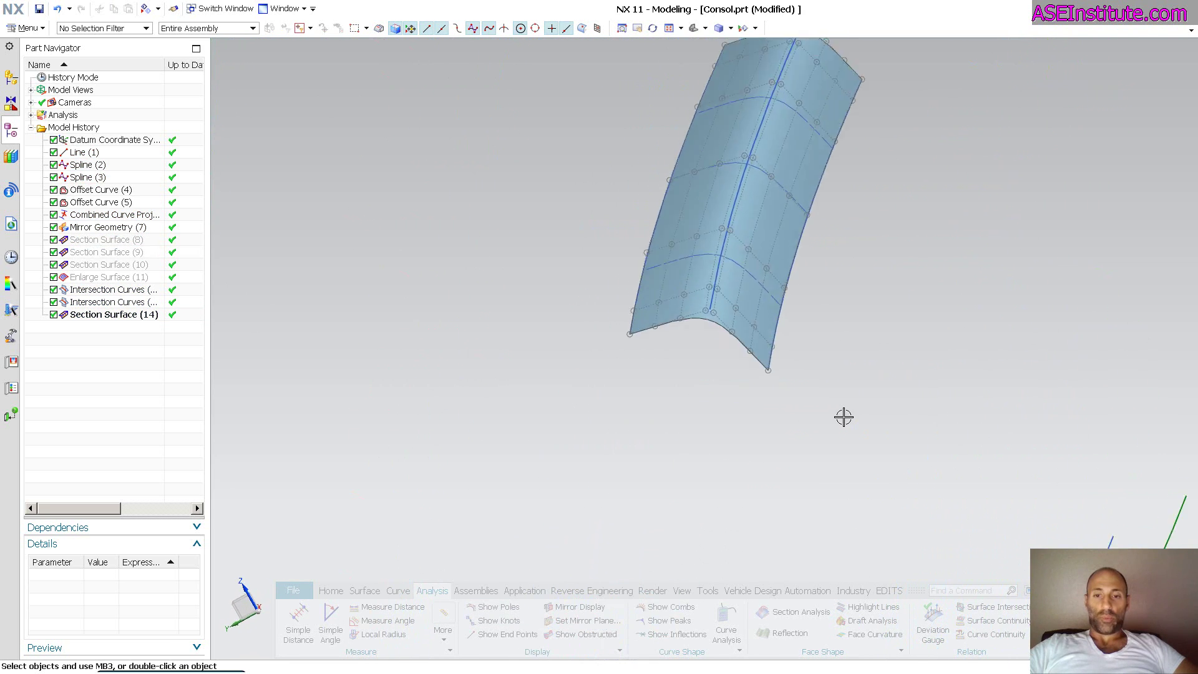
middle_drag(843, 417, 761, 360)
middle_drag(920, 230, 738, 302)
Edit the bridge section surface so its V degree is rebuilt with Auto Fit, maximum degree 7 and one maximum segment.
double_click(799, 310)
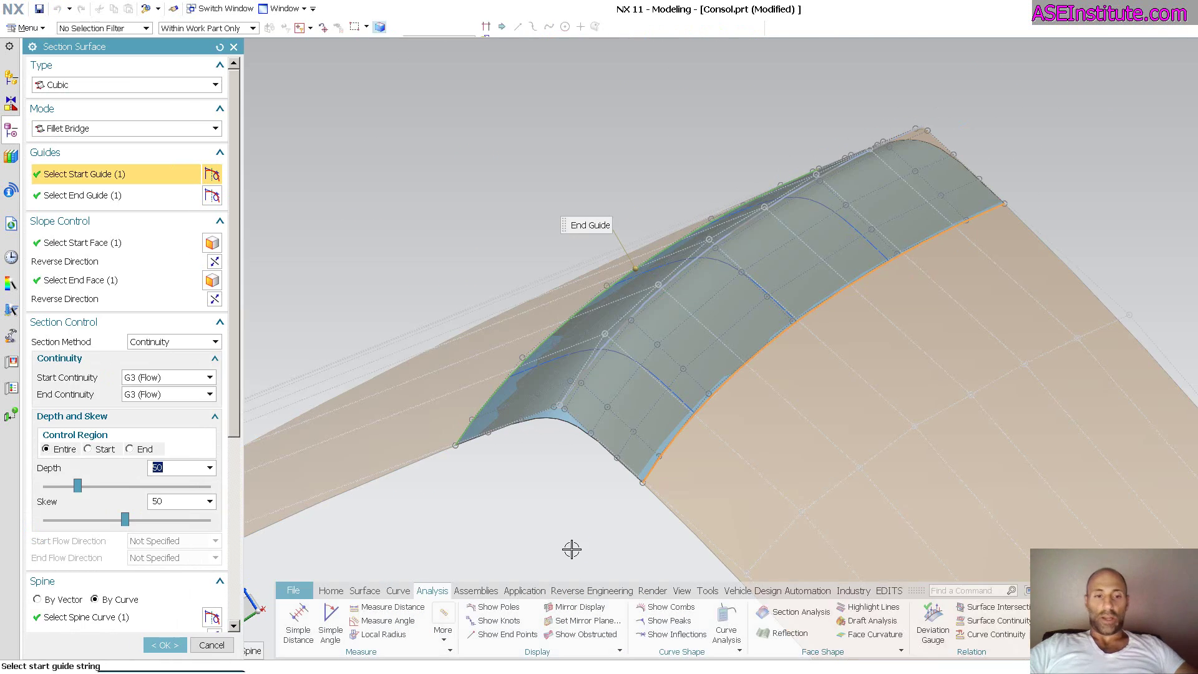
drag(235, 402, 224, 602)
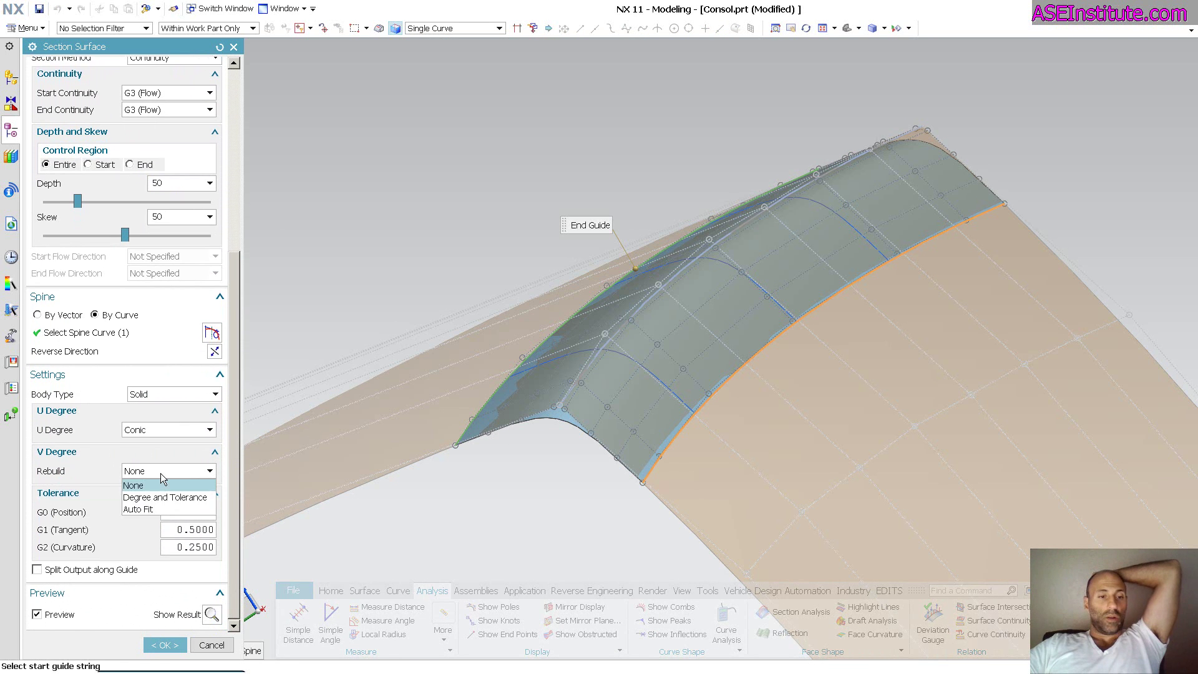
click(150, 509)
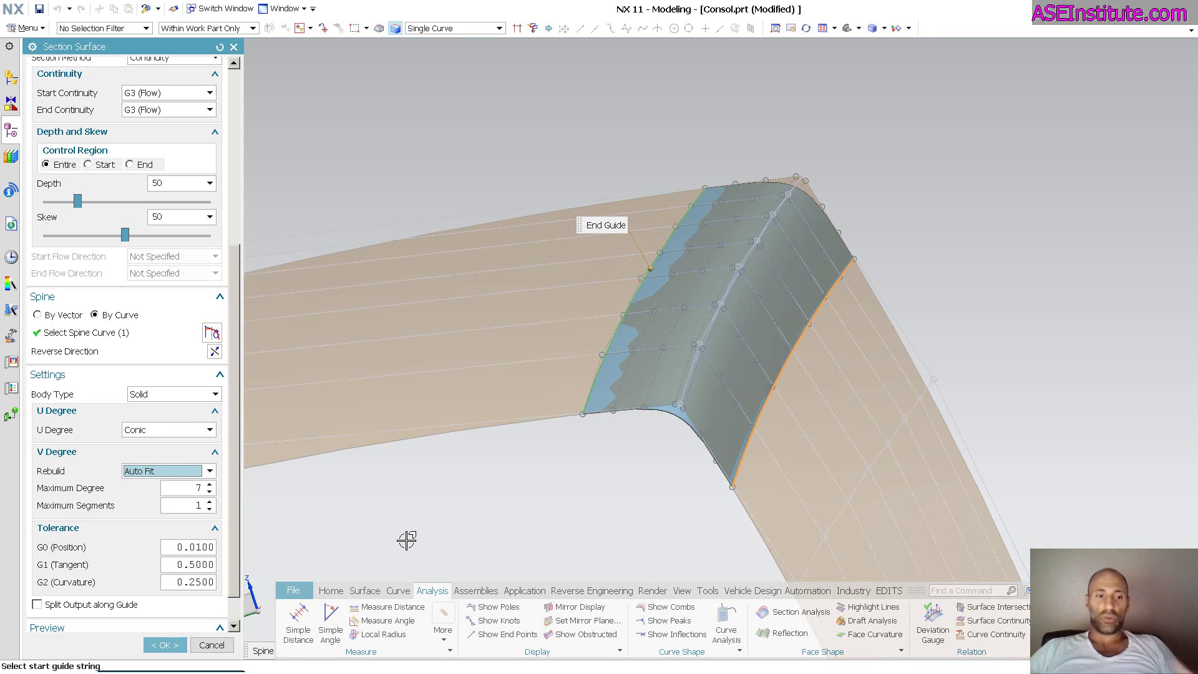
click(166, 645)
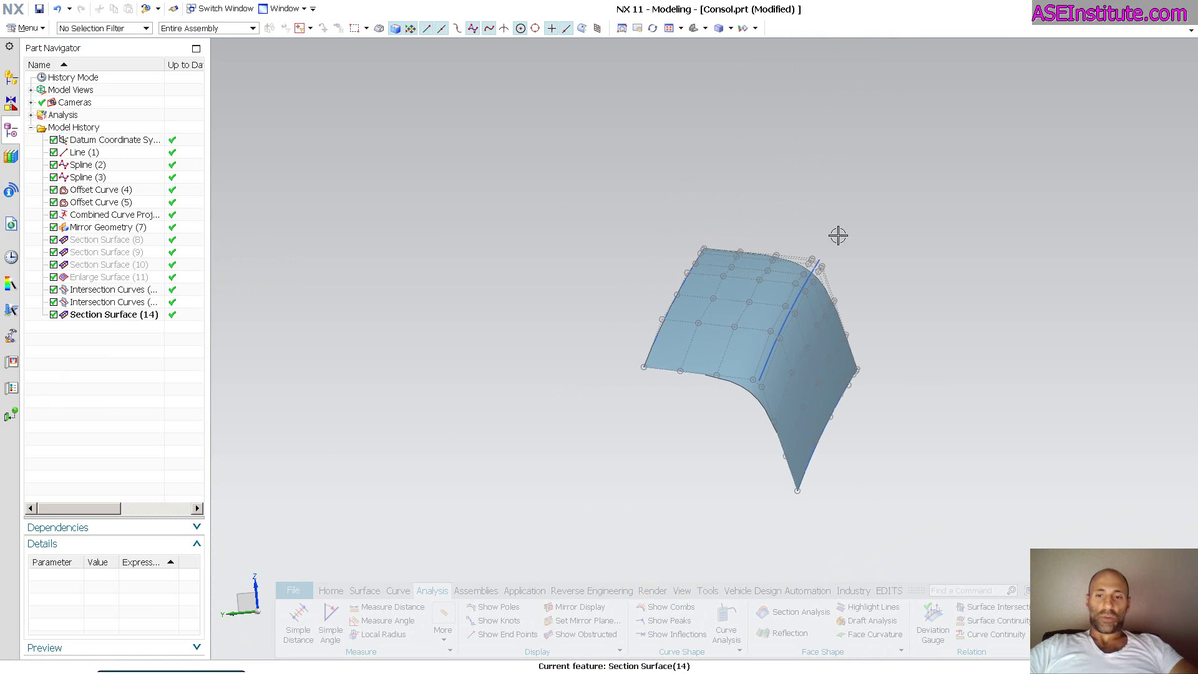
Hide the combined projection curve running along the bridge surface's corner.
key(ctrl+b)
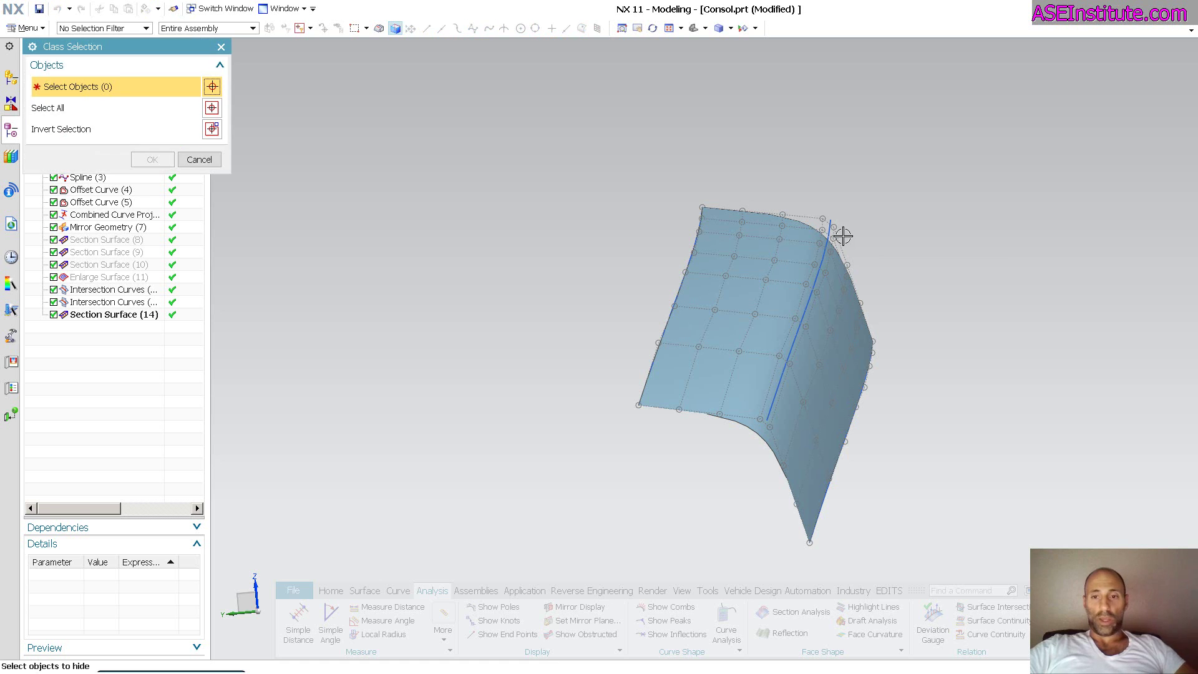
middle_click(887, 217)
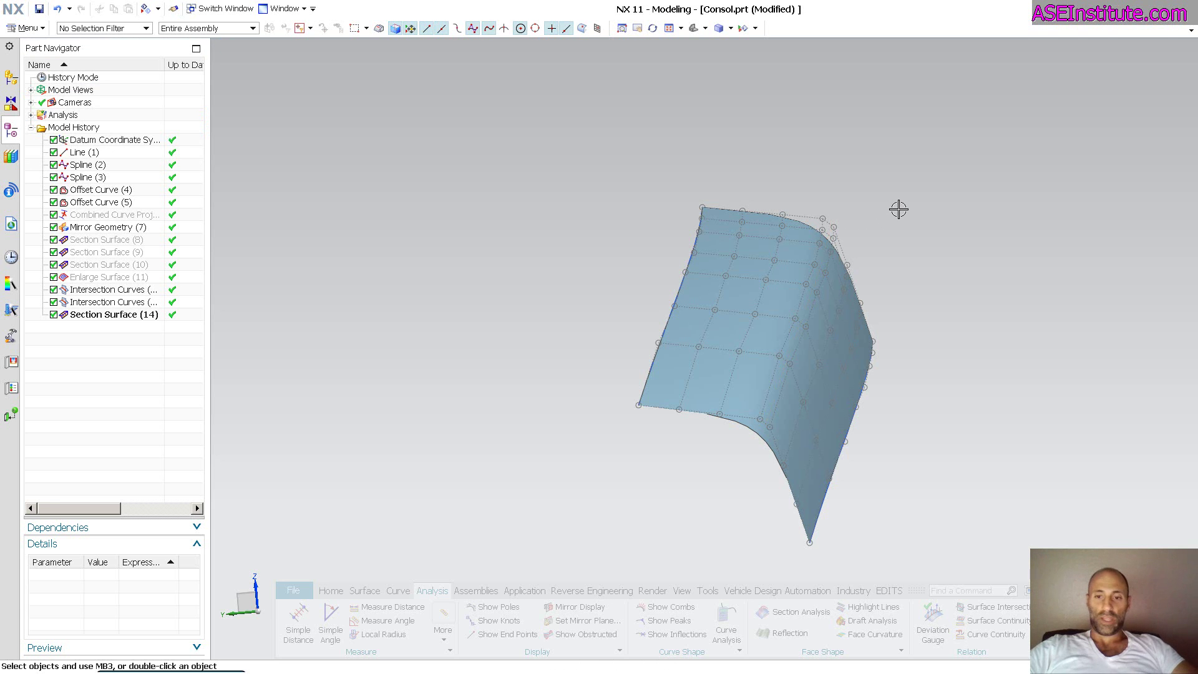
middle_drag(899, 209, 863, 342)
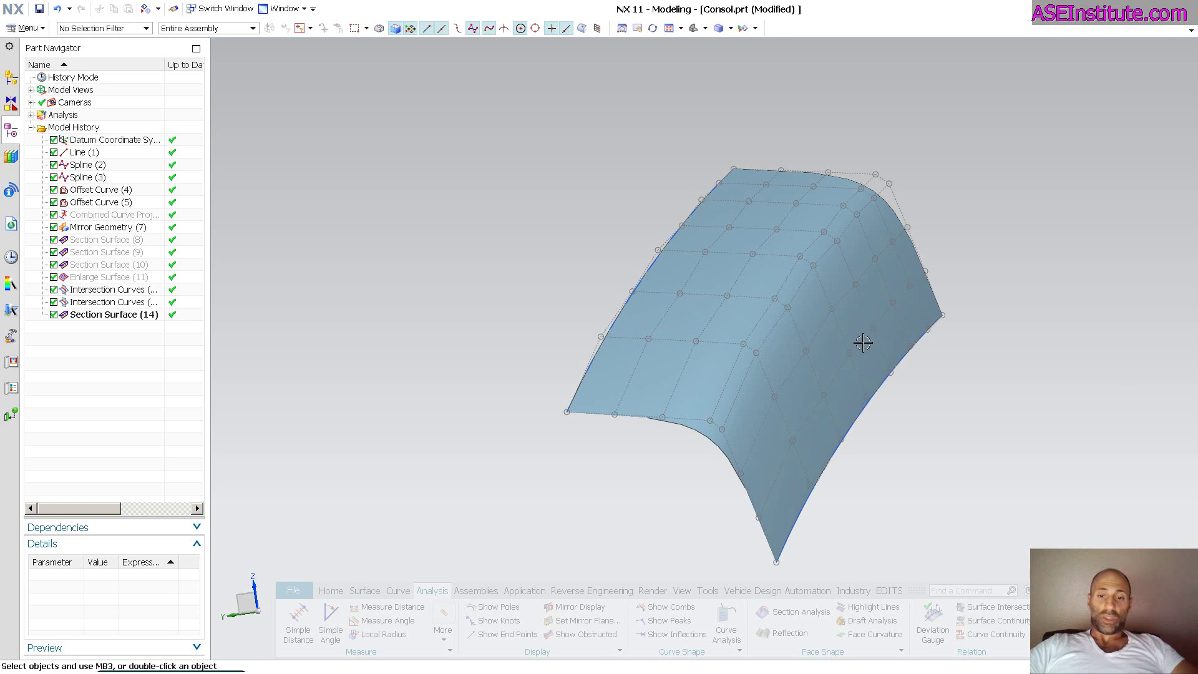
Edit the bridge section surface again and slightly reduce its depth for a softer corner.
click(704, 431)
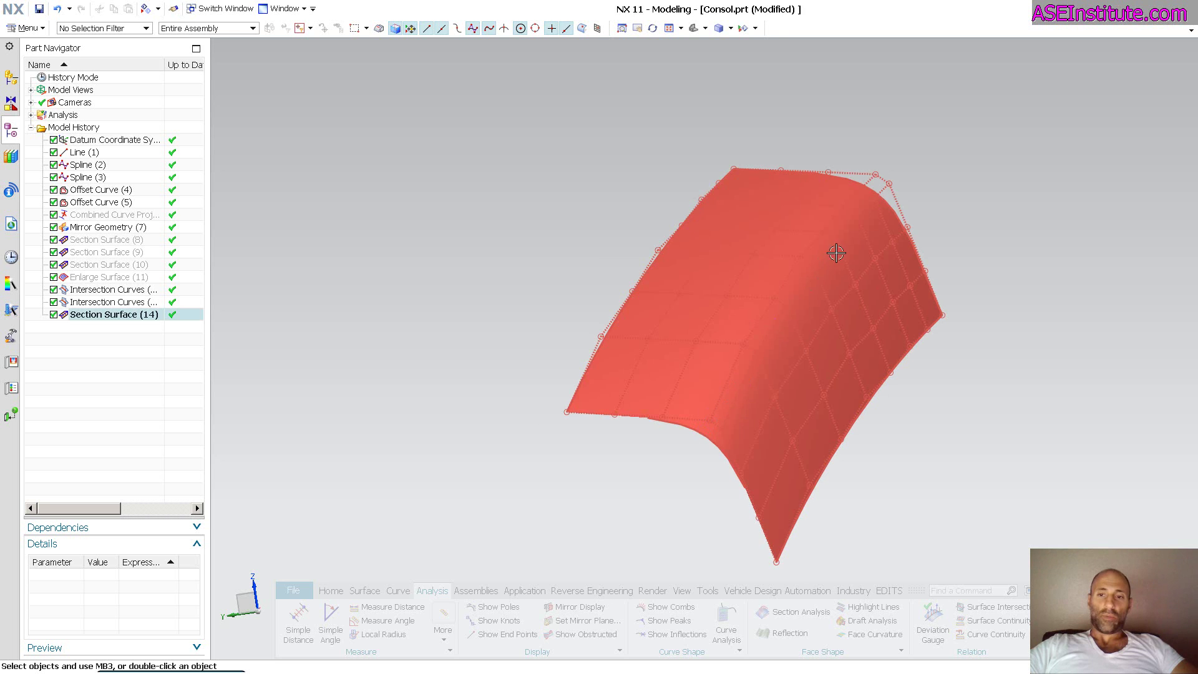
scroll(631, 468, down, 1)
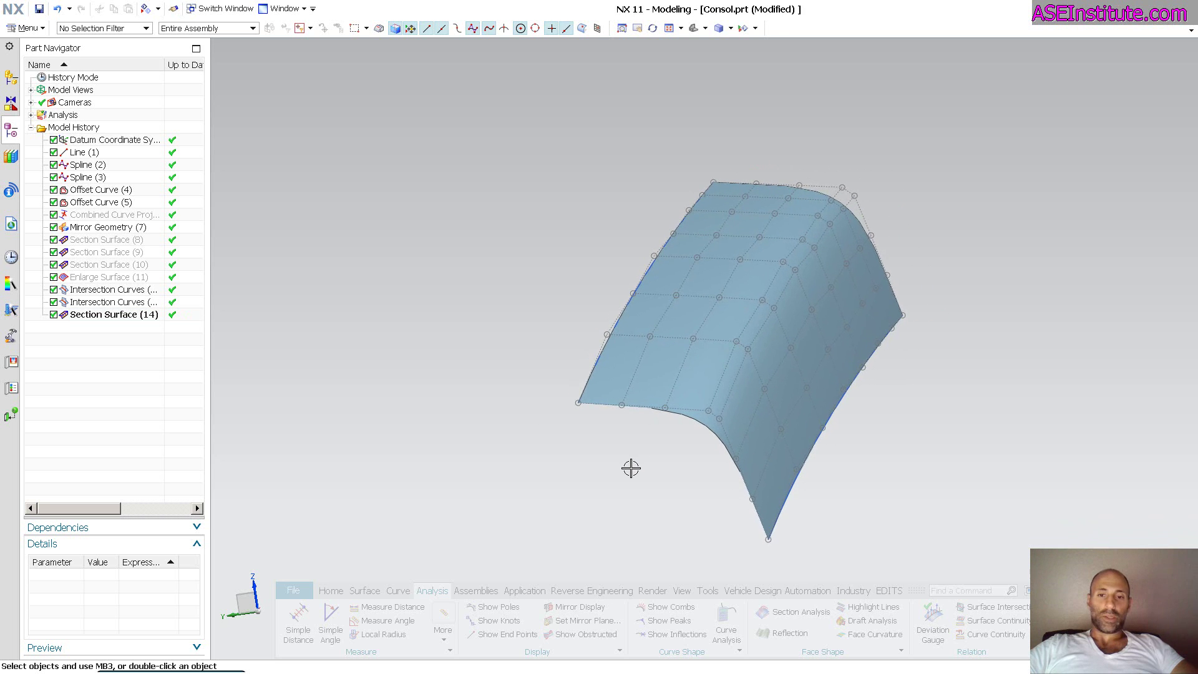
double_click(707, 391)
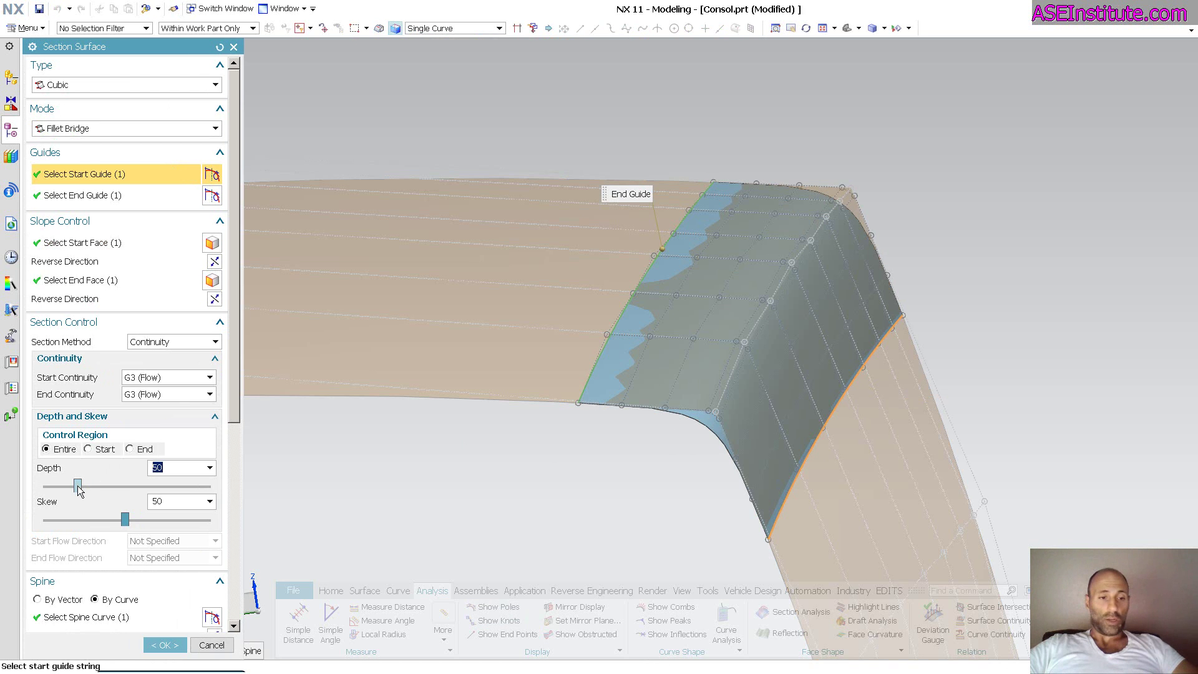
drag(78, 487, 75, 487)
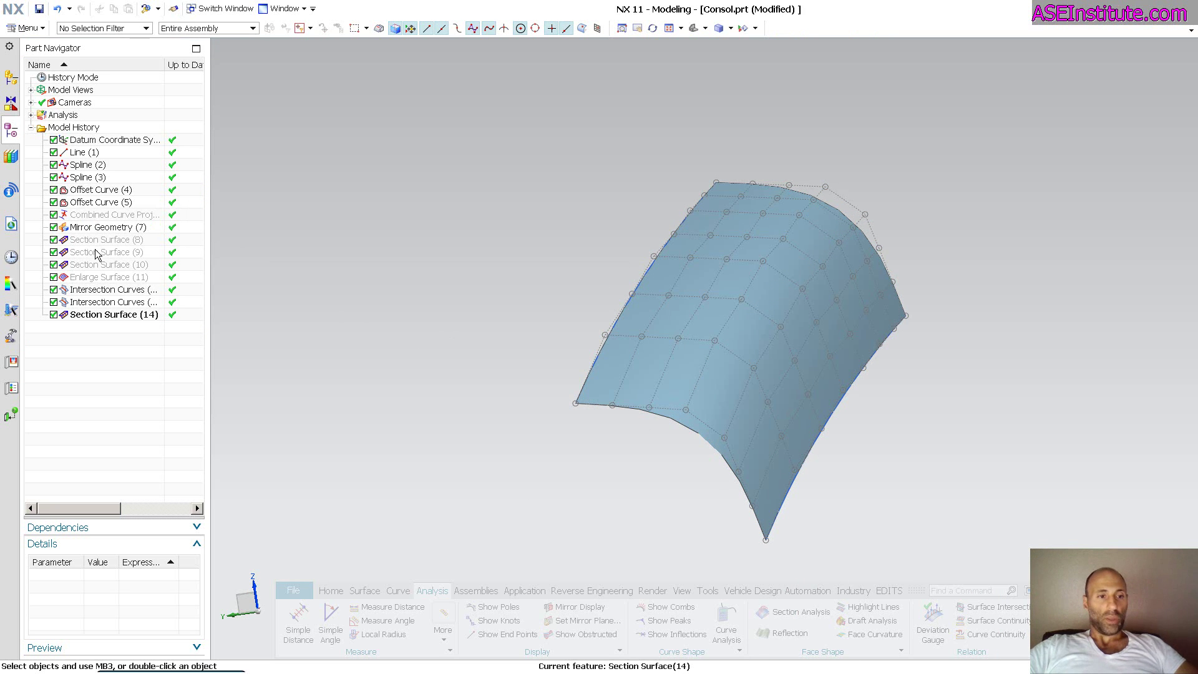
Show the hidden top and side section surfaces again alongside the bridge surface.
click(80, 244)
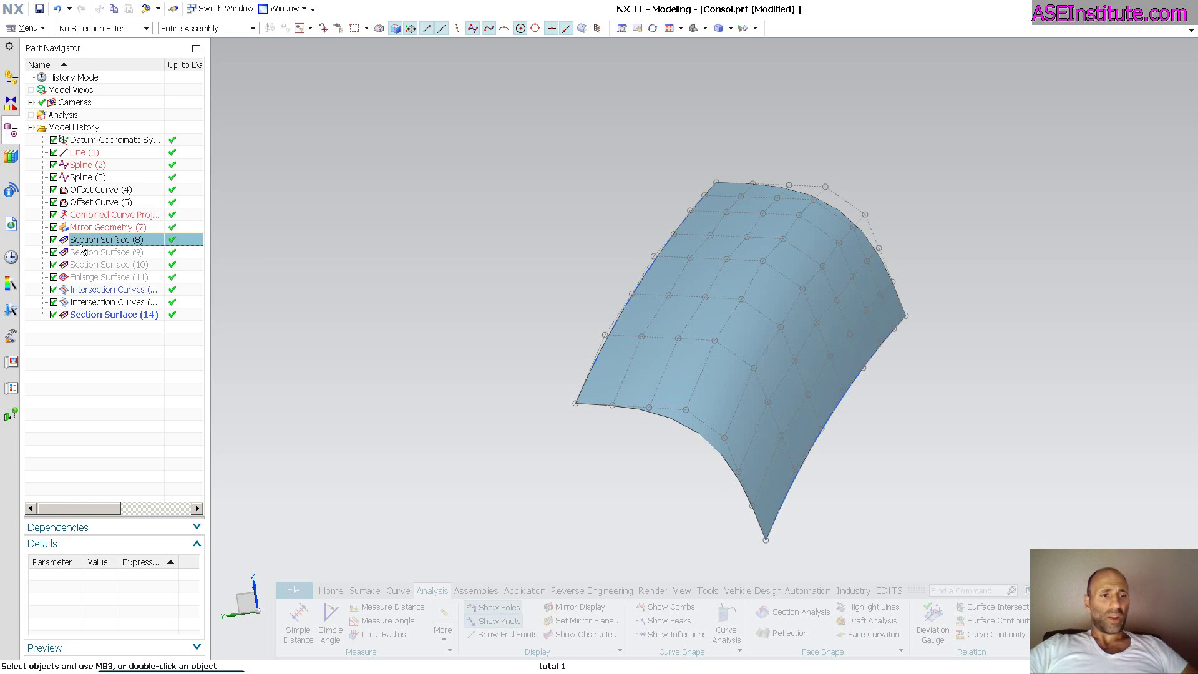
right_click(87, 257)
click(116, 262)
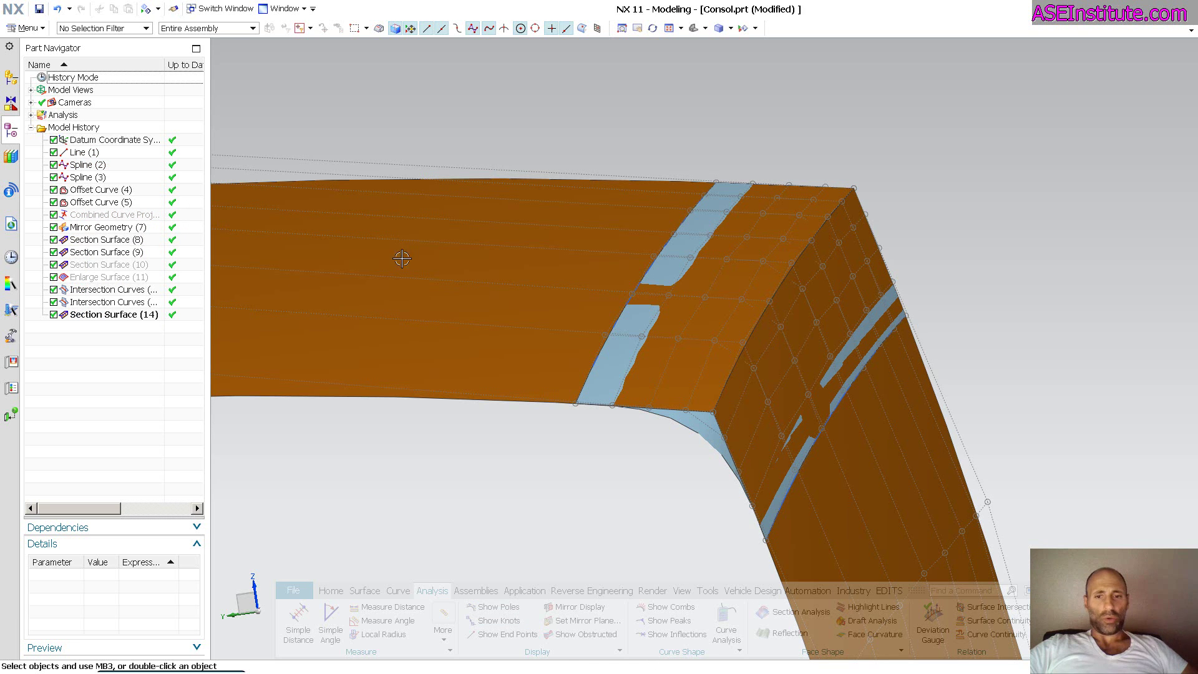
middle_drag(732, 124, 521, 548)
Trim the side surface at its intersection curve with the bridge, normal to face, keeping the portion below the curve.
click(365, 590)
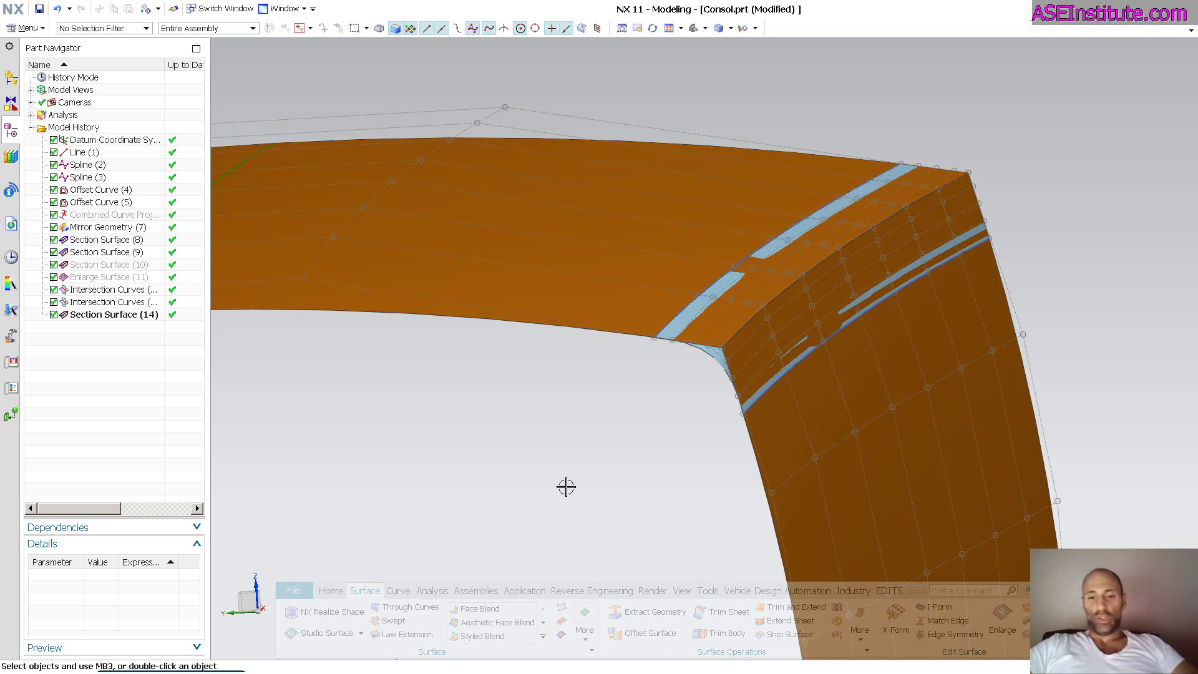
click(736, 616)
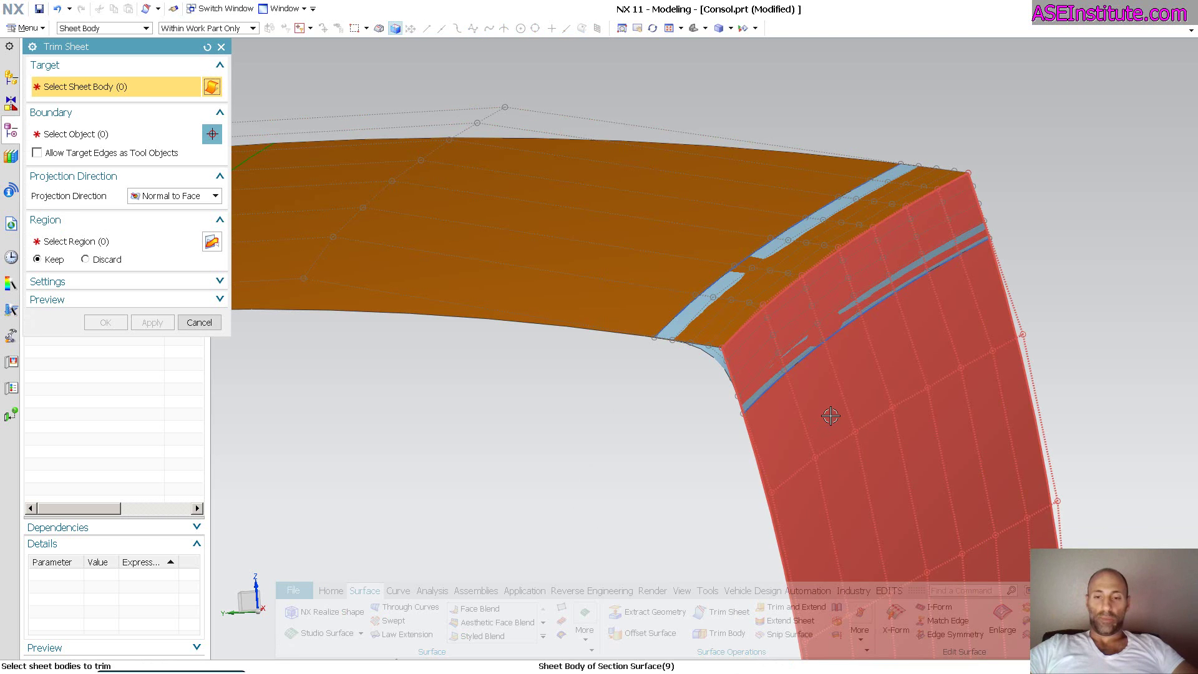
click(828, 414)
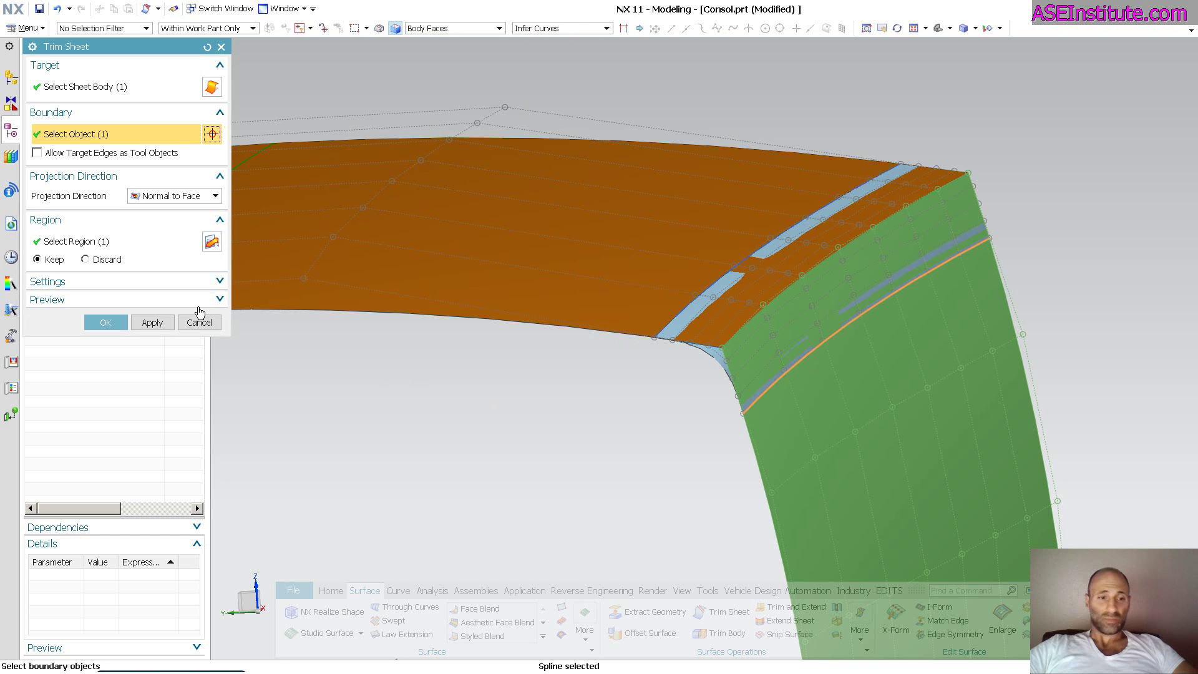
click(151, 322)
Trim the top surface at its intersection curve with the bridge, keeping the main portion, and inspect the blended console corner.
click(552, 282)
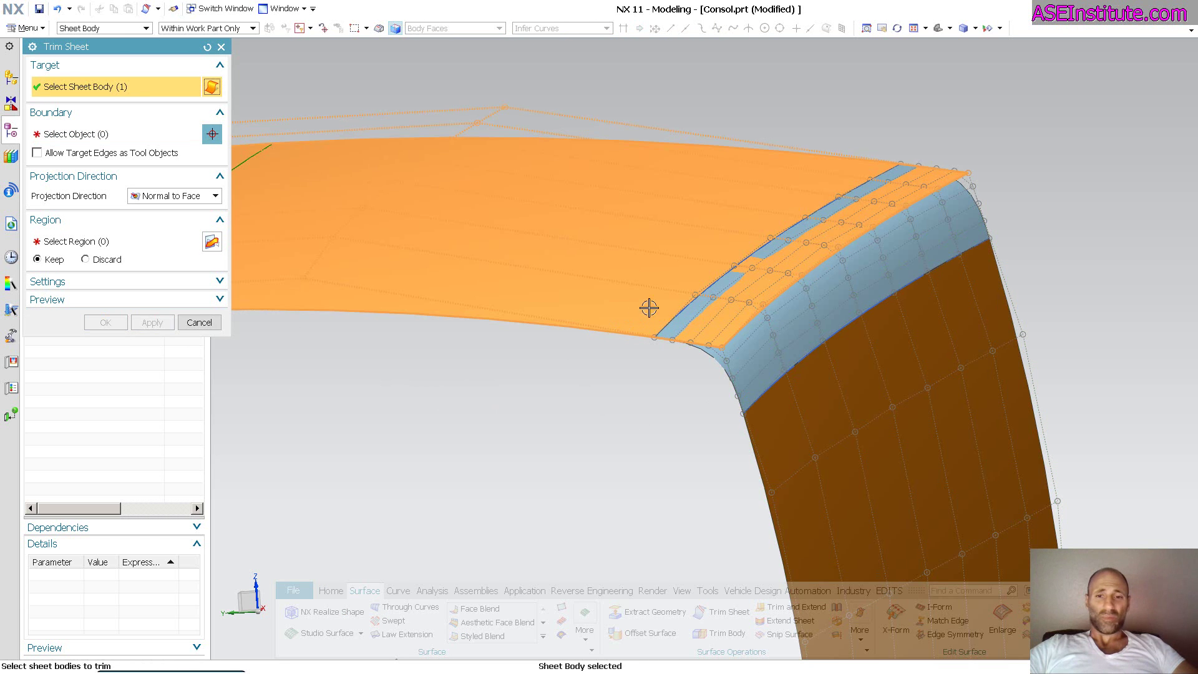
middle_click(585, 294)
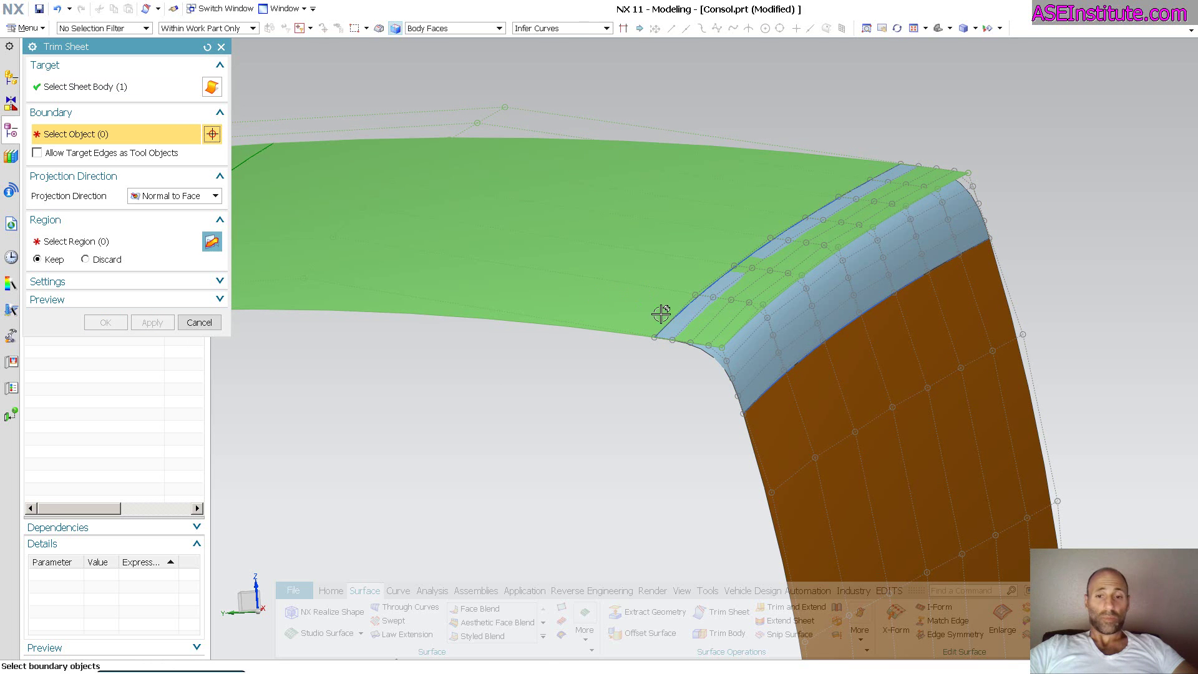
middle_click(601, 369)
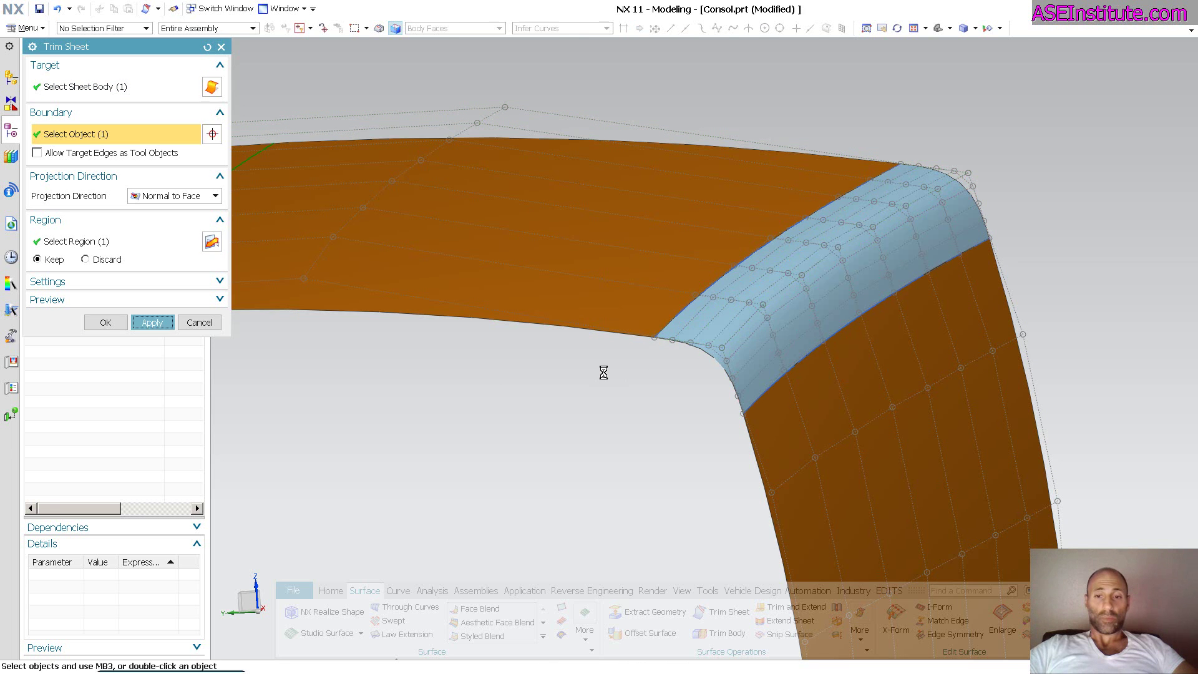
middle_click(527, 393)
key(Home)
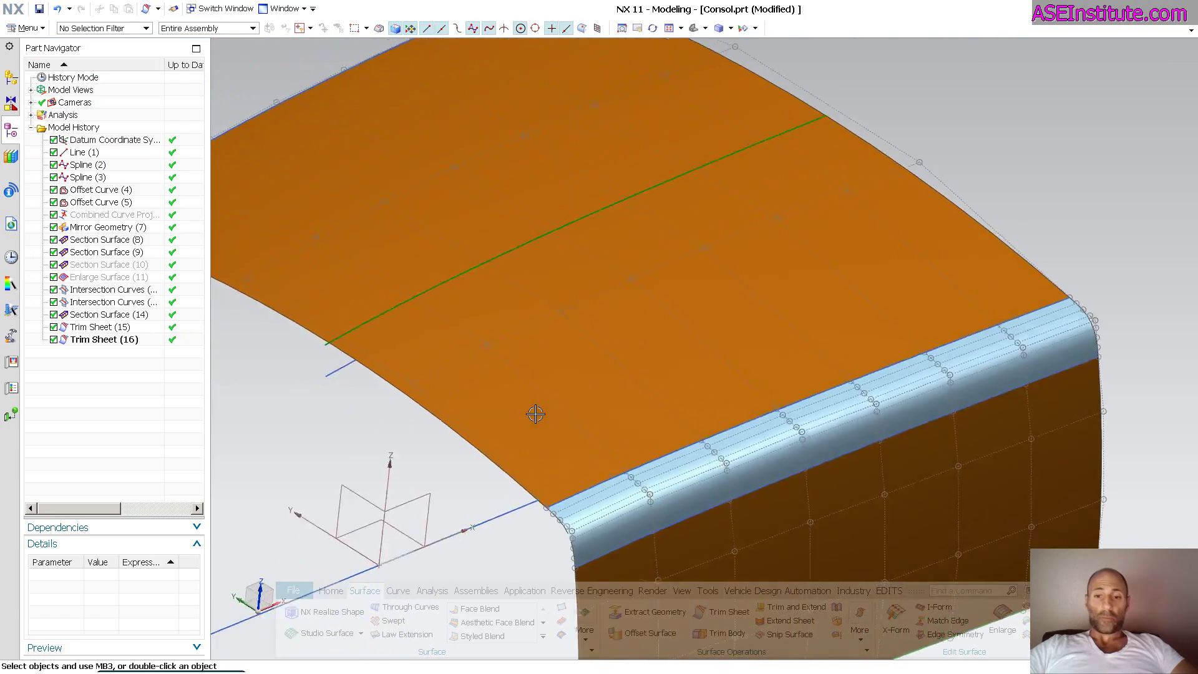
key(End)
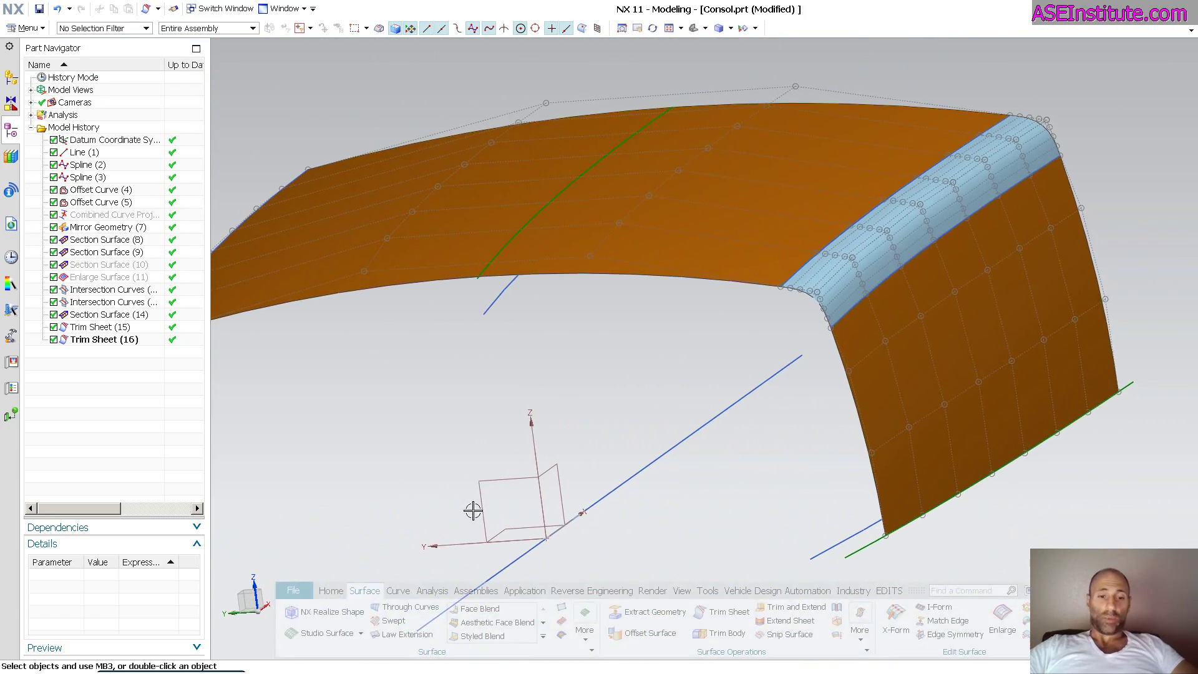
Turn off the pole and knot display on the top, bridge and side surfaces and clear the selection.
click(437, 592)
click(775, 225)
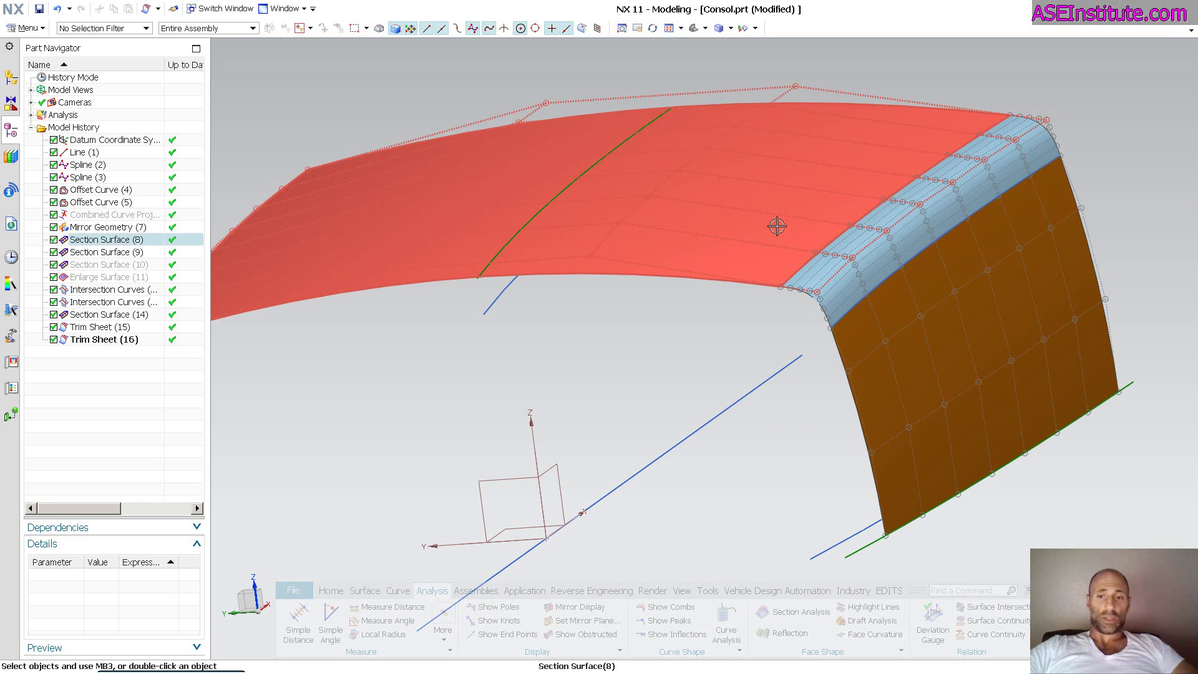
click(896, 272)
click(836, 394)
click(494, 607)
click(497, 620)
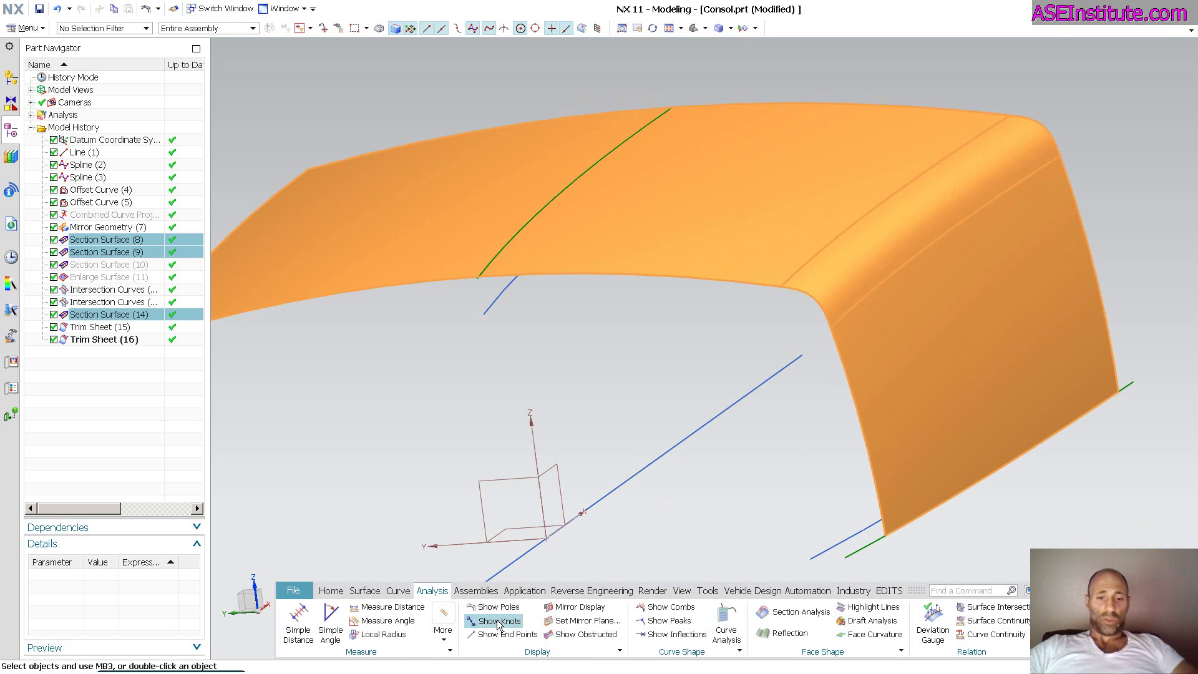
key(Escape)
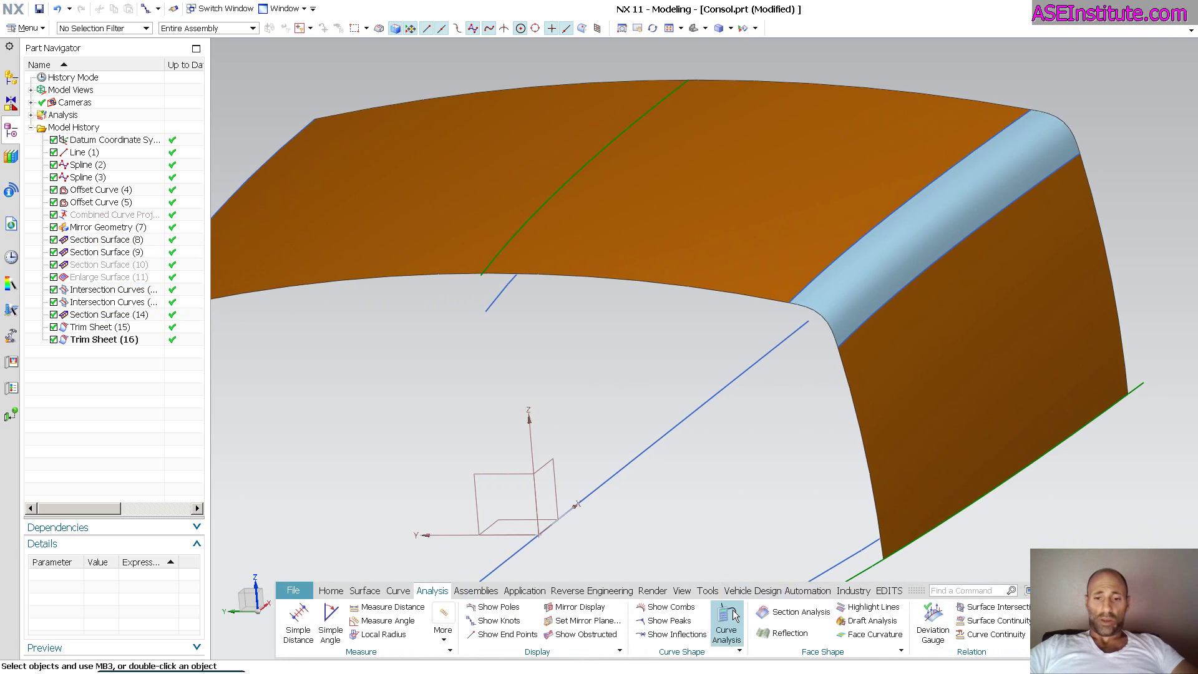
Set up a reflection analysis on the side, bridge and top faces and examine the highlight flow with the horizon scene image.
click(780, 633)
click(936, 355)
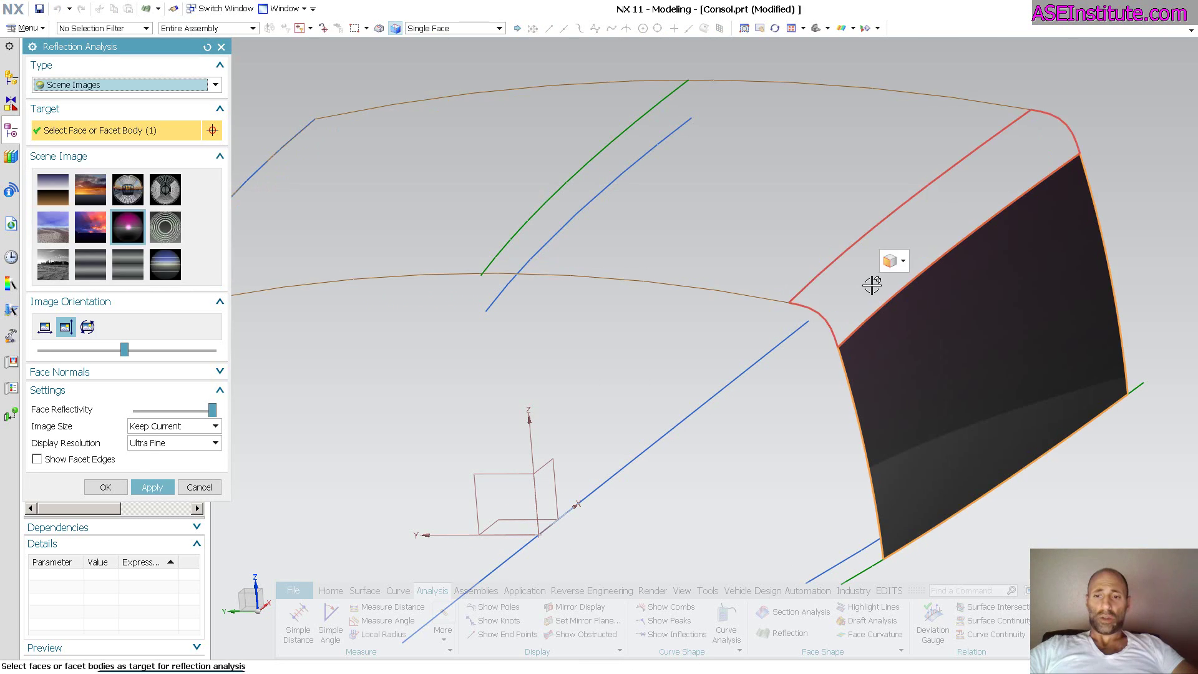
click(757, 235)
mouse_move(730, 237)
middle_down()
mouse_move(481, 302)
mouse_move(230, 443)
middle_up()
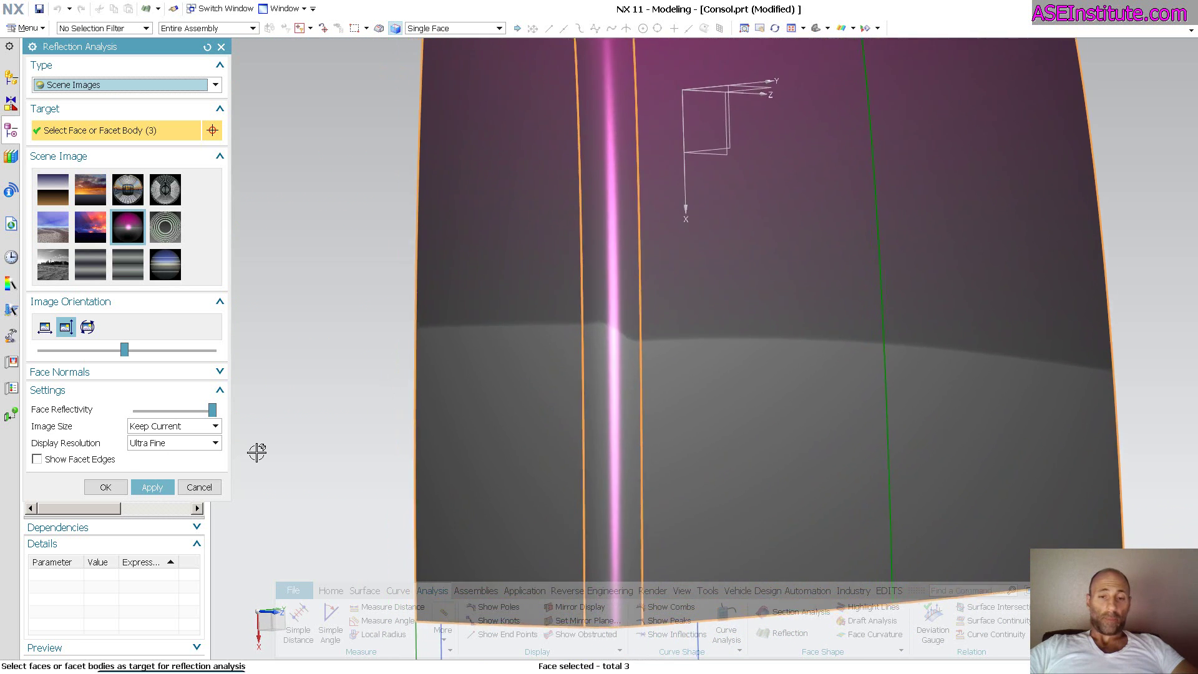
middle_drag(256, 452, 270, 396)
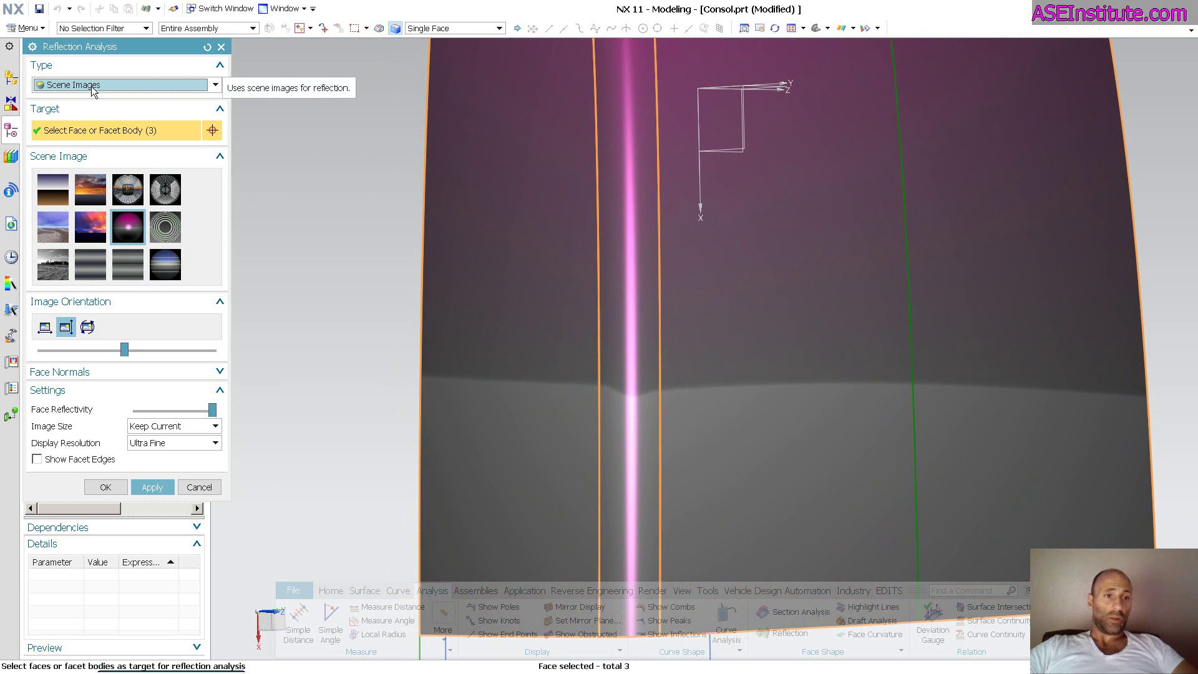
click(56, 190)
middle_drag(390, 278, 636, 247)
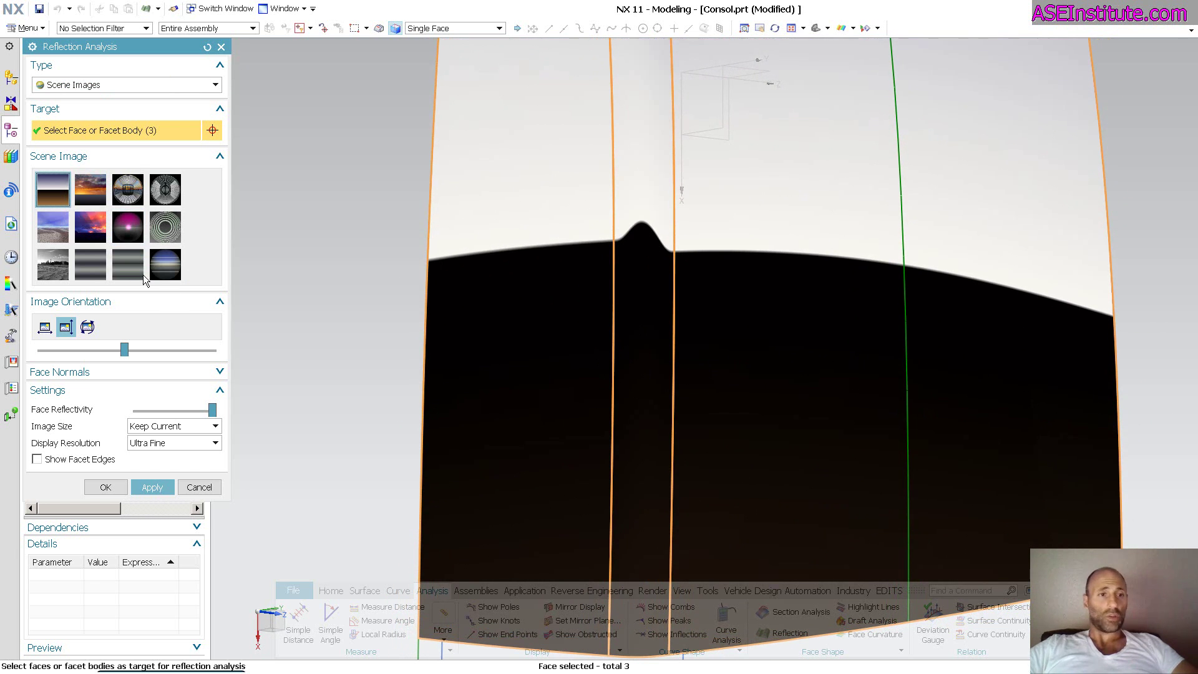
Switch the reflection analysis to Line Images and accept it for the three faces.
click(106, 85)
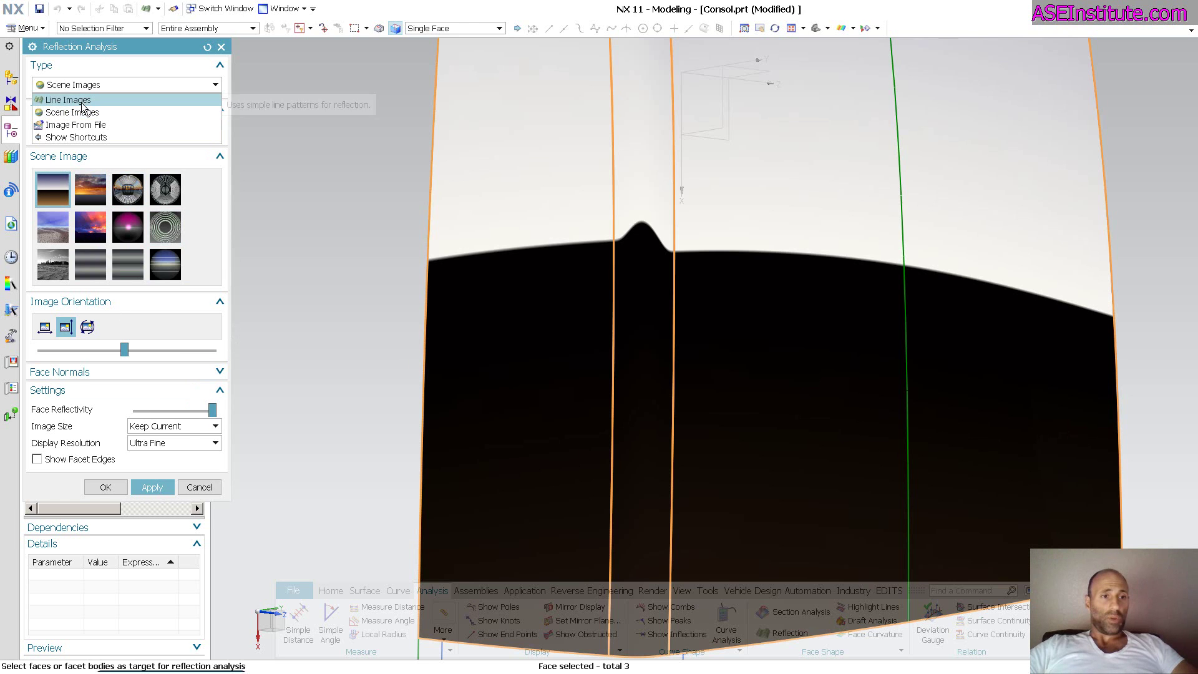
click(89, 104)
middle_drag(331, 353, 382, 373)
middle_click(382, 373)
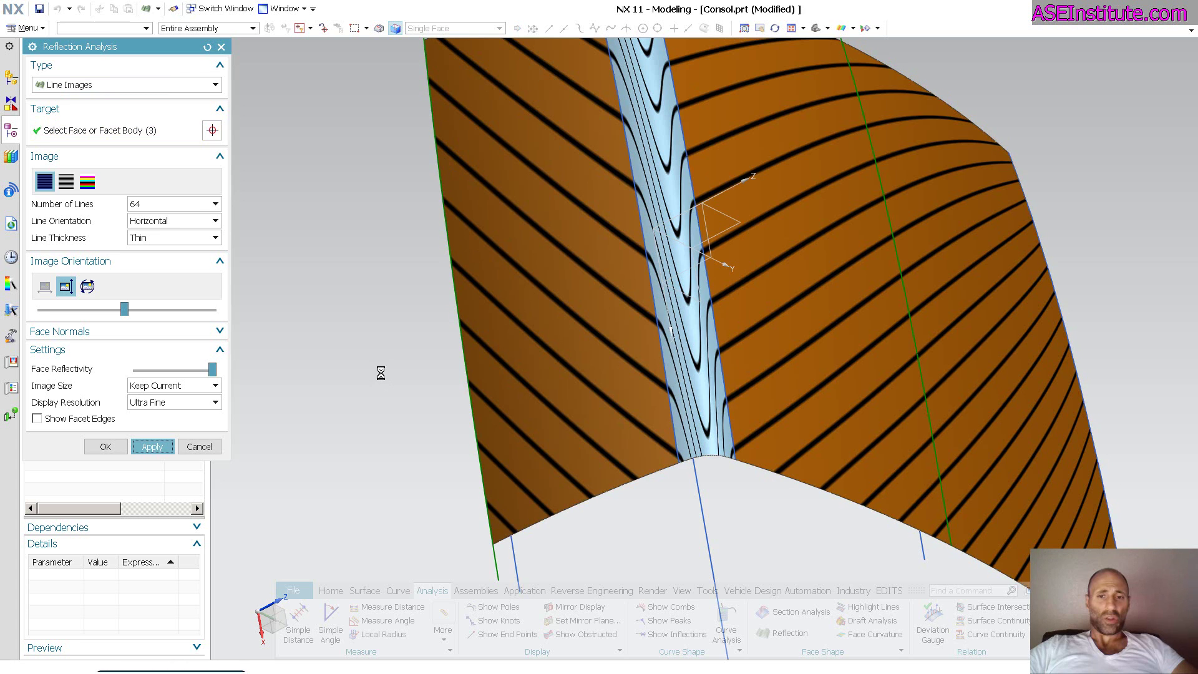
Hide both intersection curves along the bridge edges and inspect the reflection lines across the corner.
right_click(647, 270)
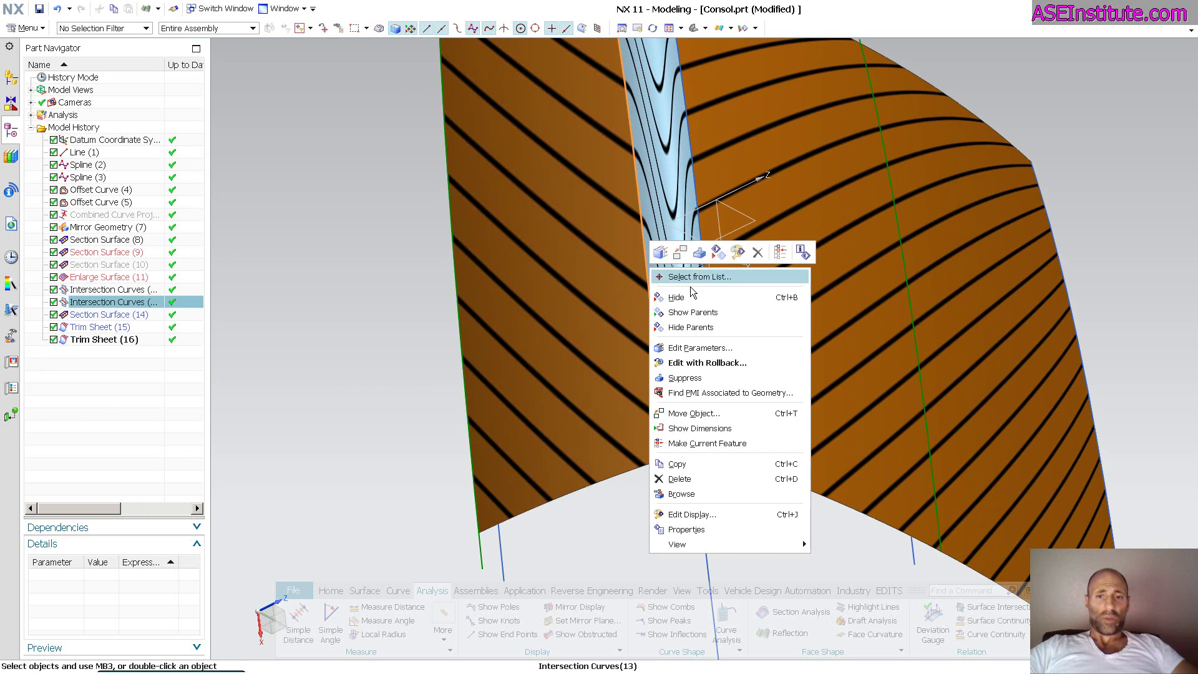
click(677, 297)
right_click(708, 326)
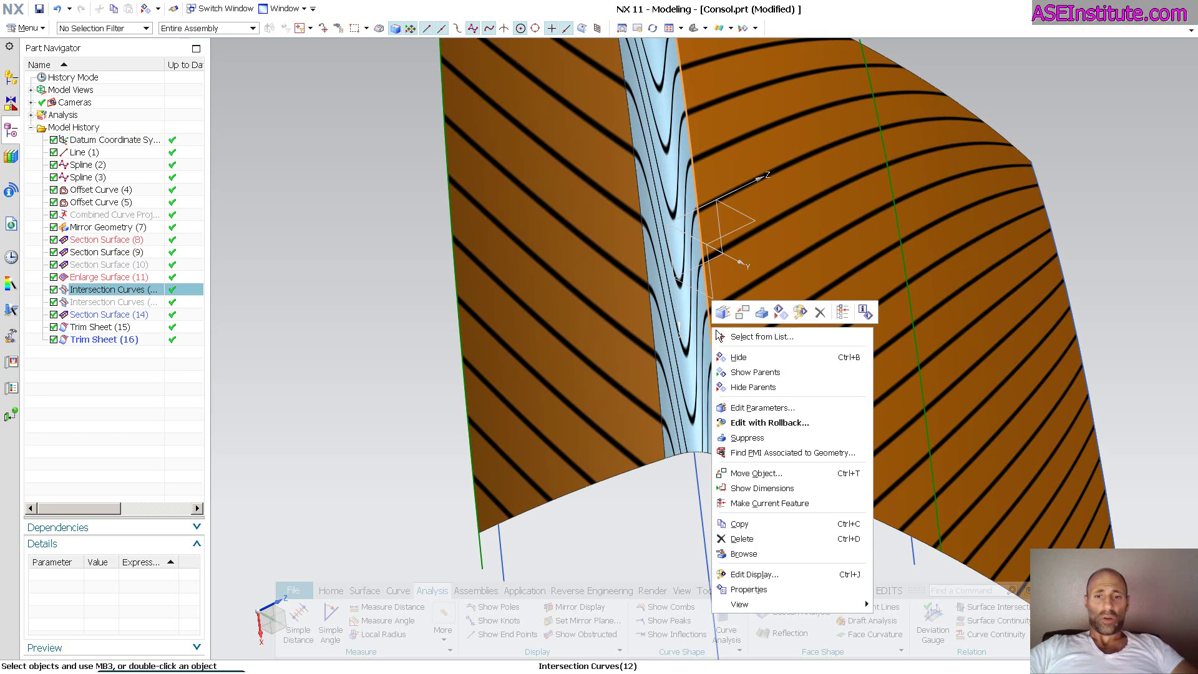
click(736, 358)
right_click(636, 523)
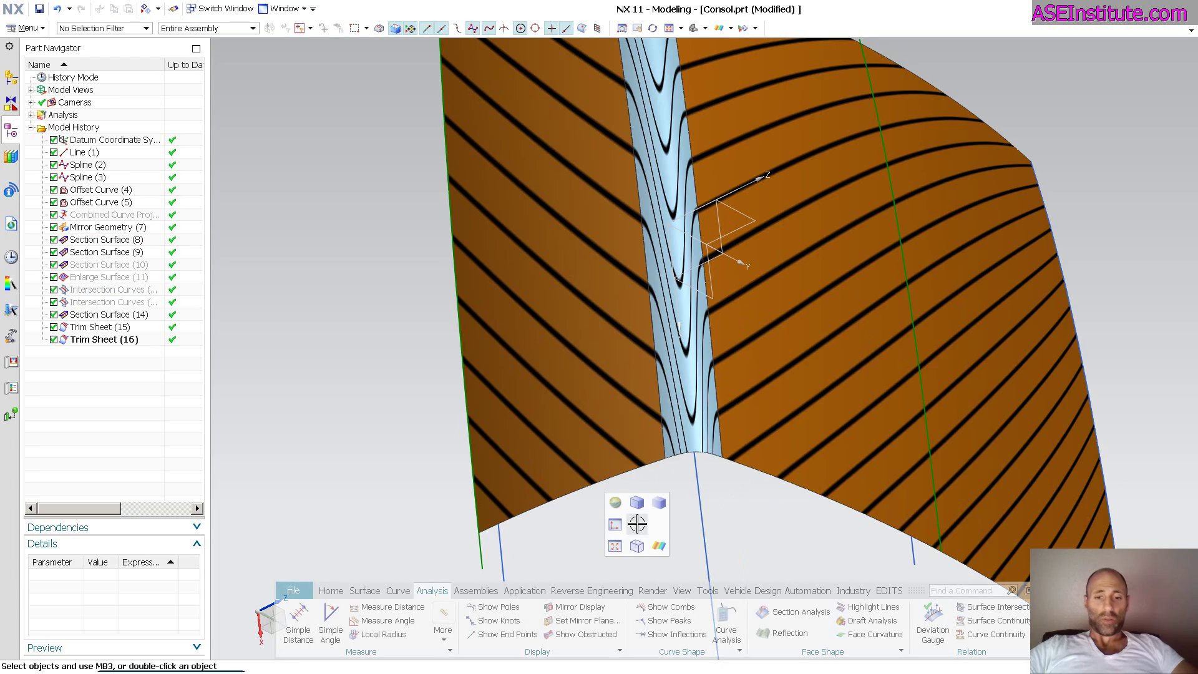
click(637, 524)
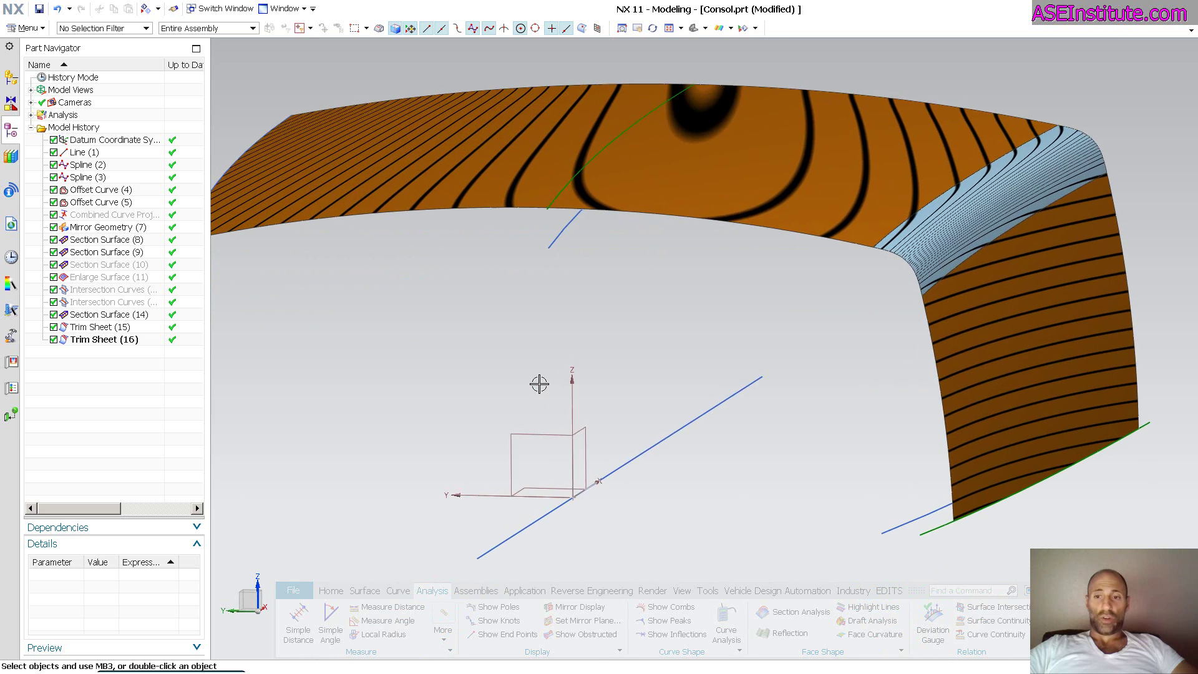
Set the top surface's offset curve distance to 55, undoing and restoring the change to compare both shapes.
click(561, 237)
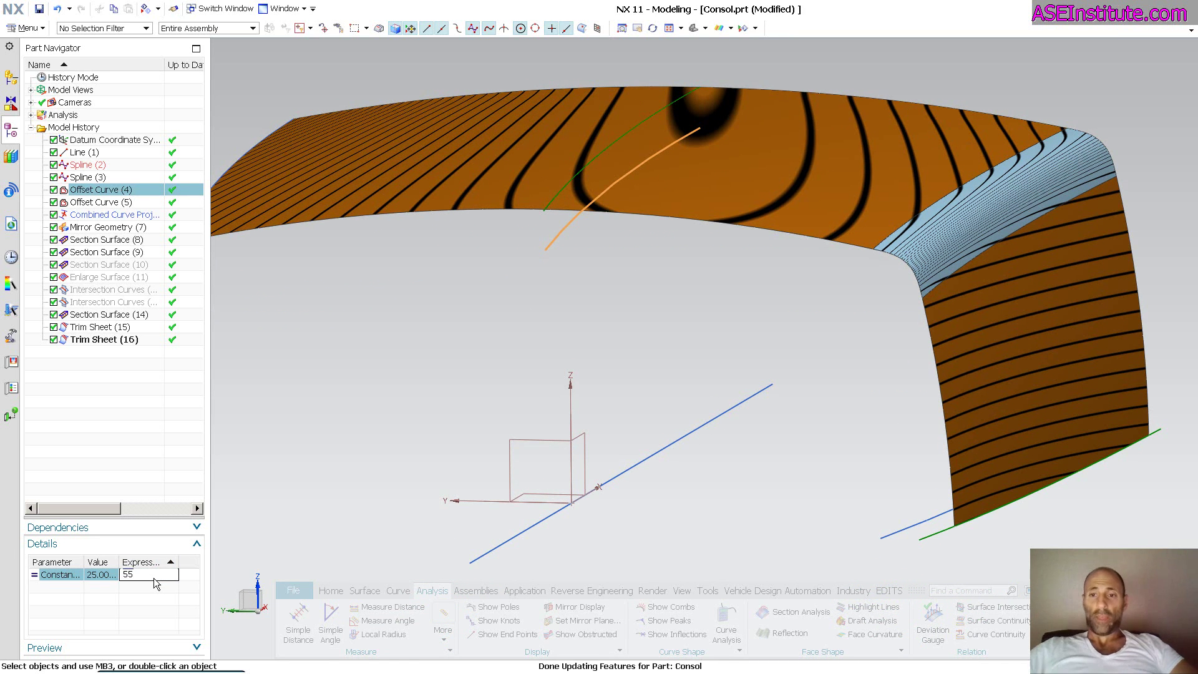
key(Return)
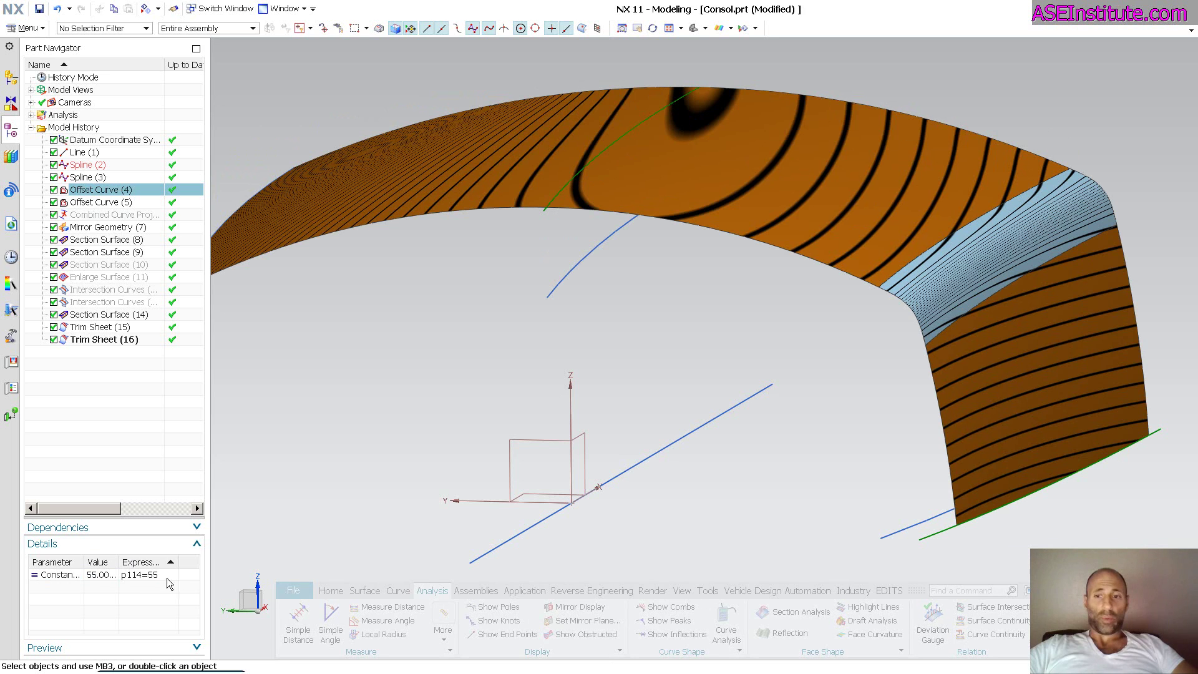
key(ctrl+z)
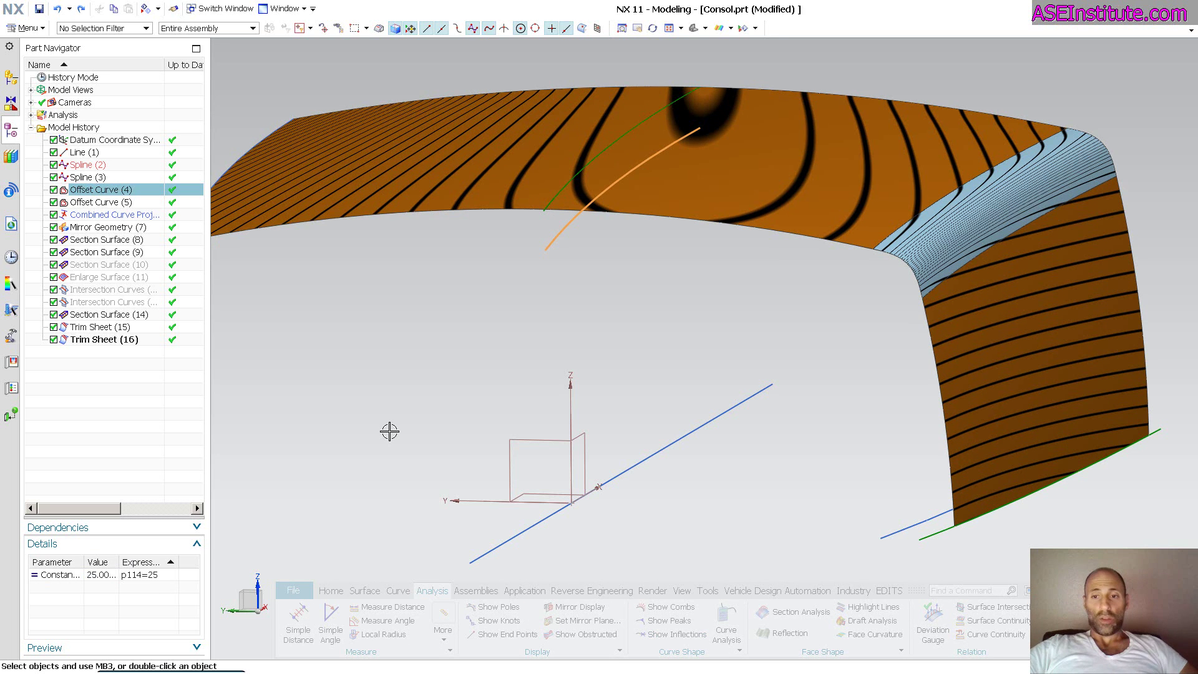
key(ctrl+z)
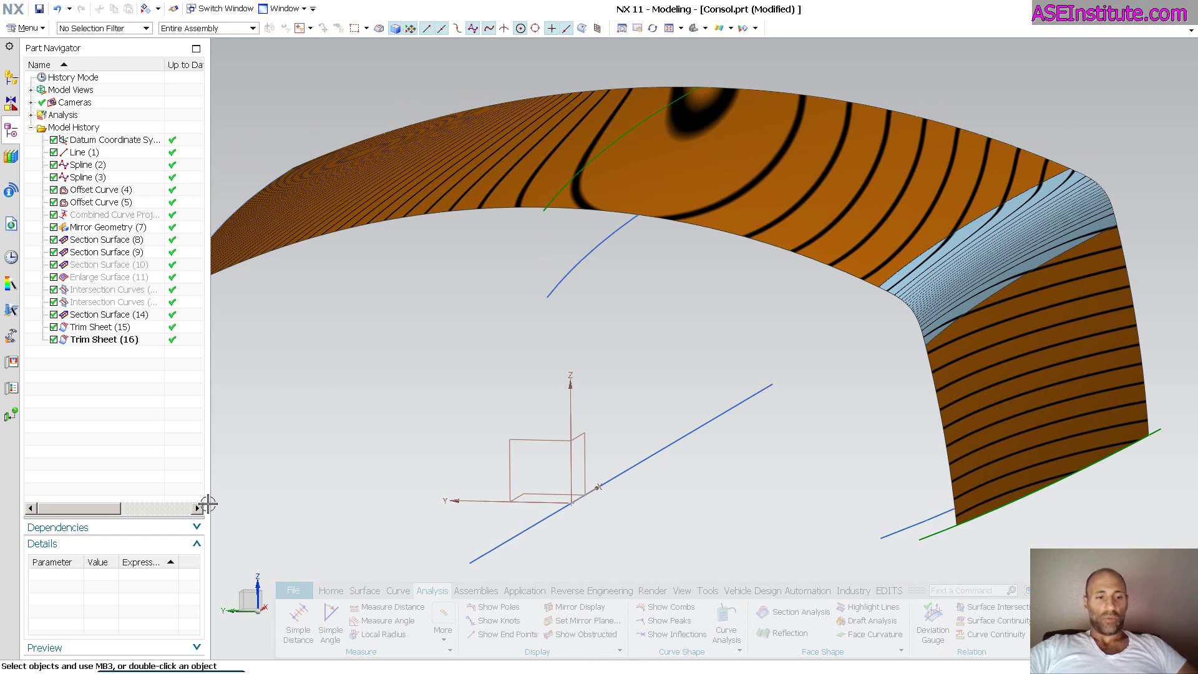
Set the side surface's offset curve (Offset Curve 5) distance to 34 and inspect the reflection lines across the blend.
click(100, 202)
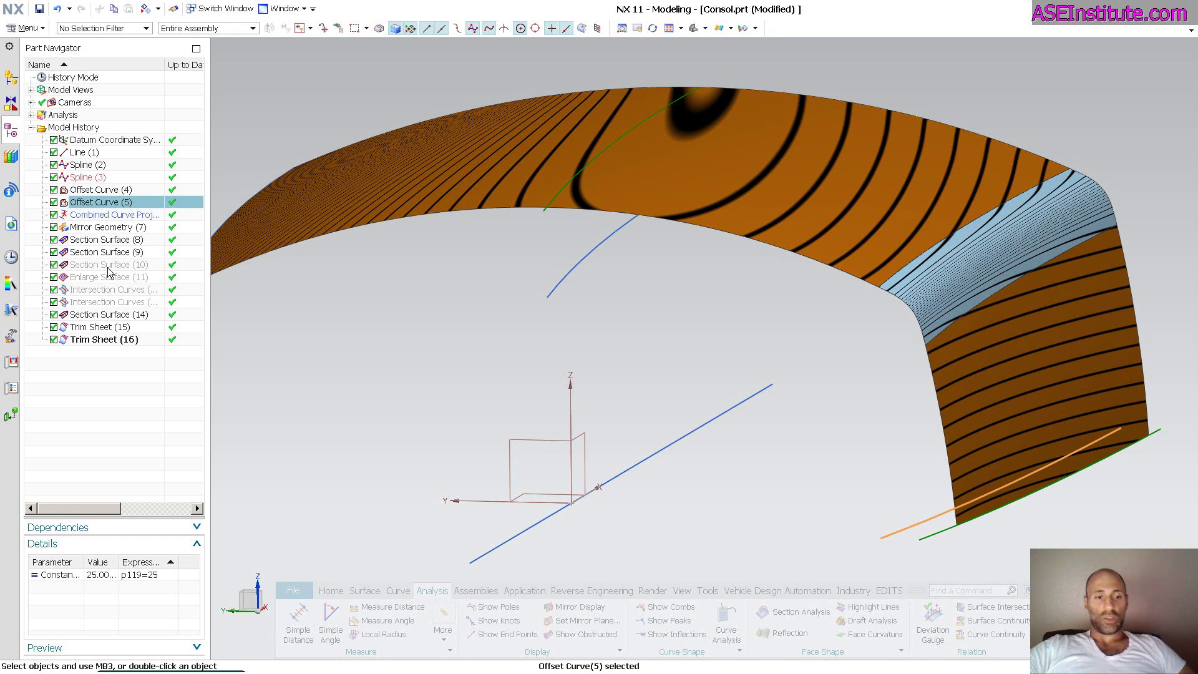
text(345)
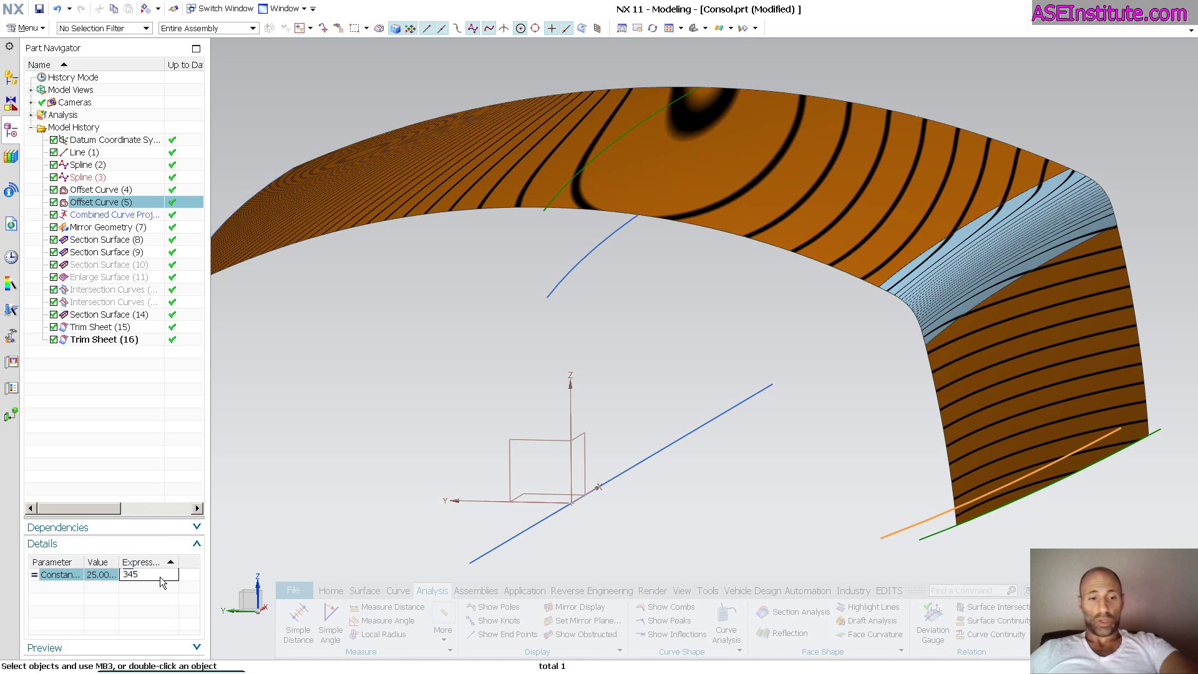
key(BackSpace)
key(Return)
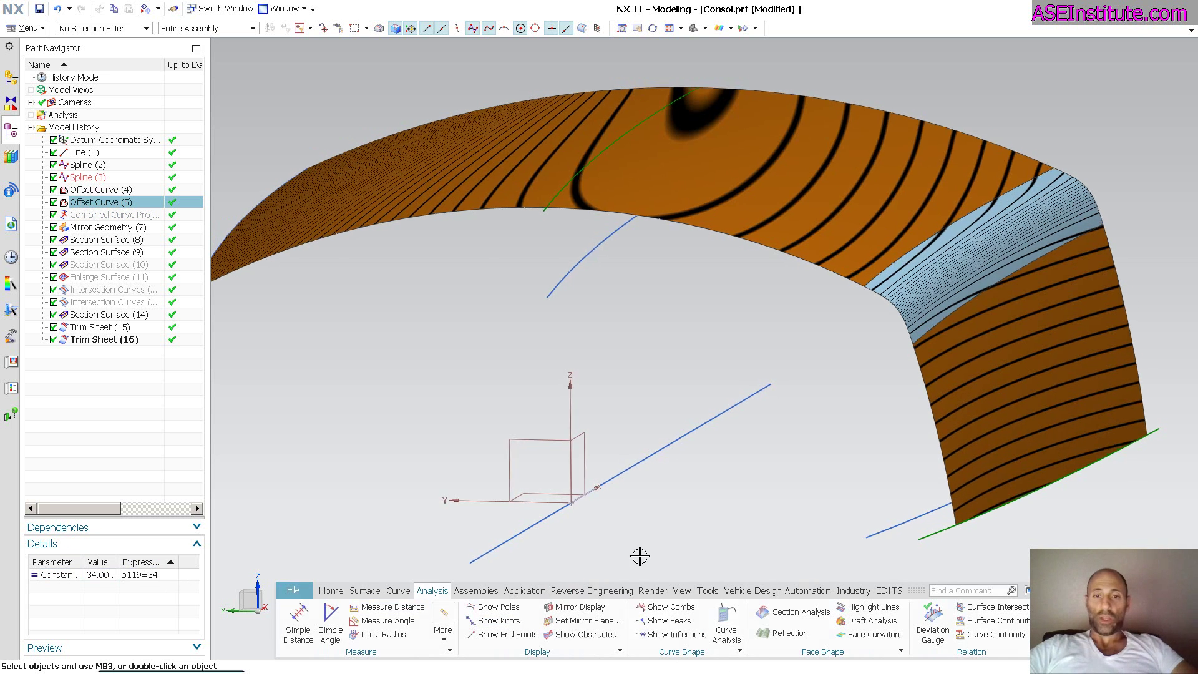
key(F8)
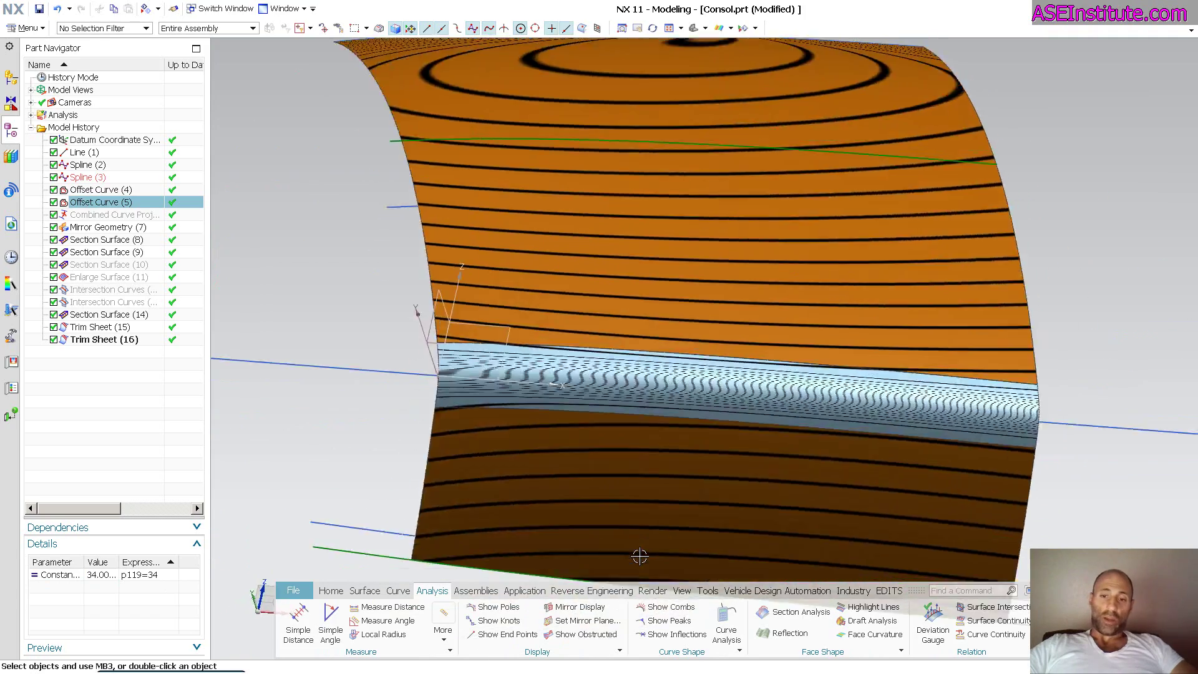